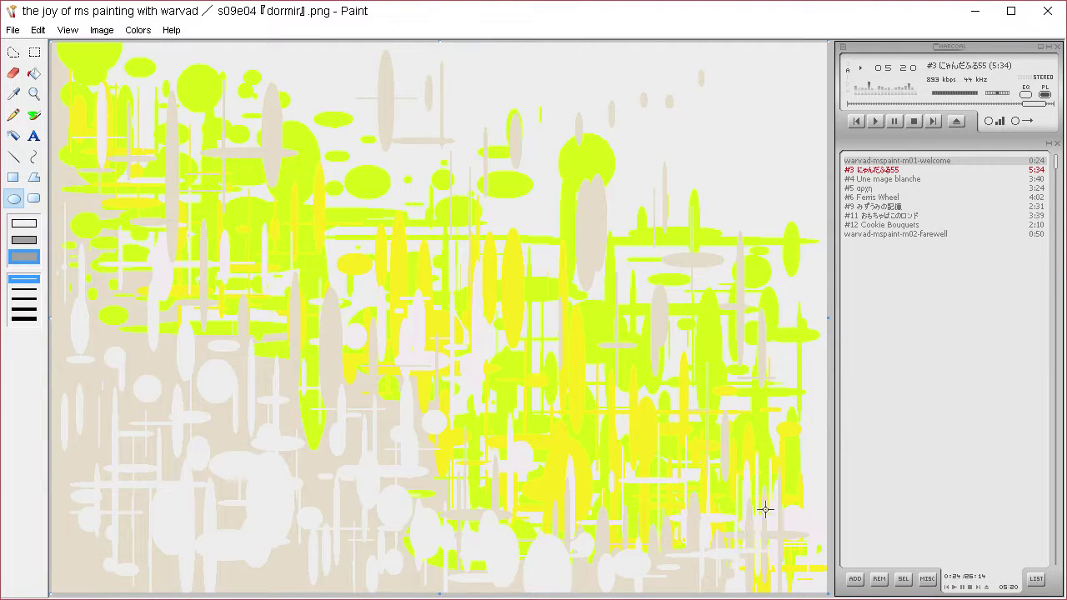
# Mix a dark purple custom drawing colour with hue 181, saturation 86 and luminosity 52
pyautogui.click(13, 94)
pyautogui.click(137, 30)
pyautogui.click(151, 48)
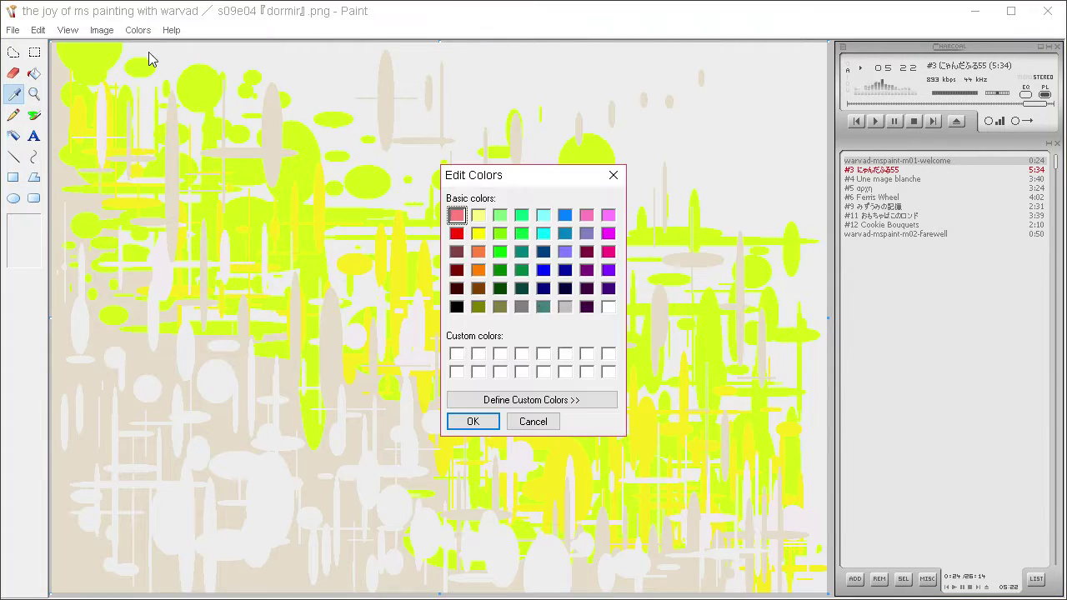
pyautogui.click(574, 400)
pyautogui.moveTo(793, 265); pyautogui.dragTo(796, 315)
pyautogui.click(742, 293)
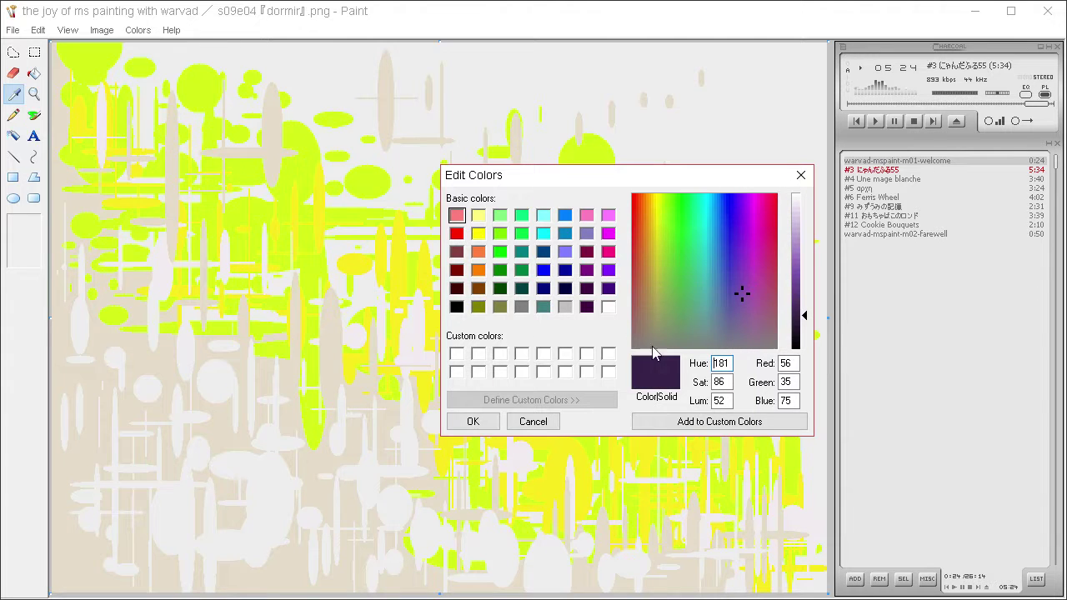
pyautogui.click(534, 422)
# Try a freehand dark purple brush sketch of a cat's head with ears, round eyes, nose and mouth over the background
pyautogui.click(37, 117)
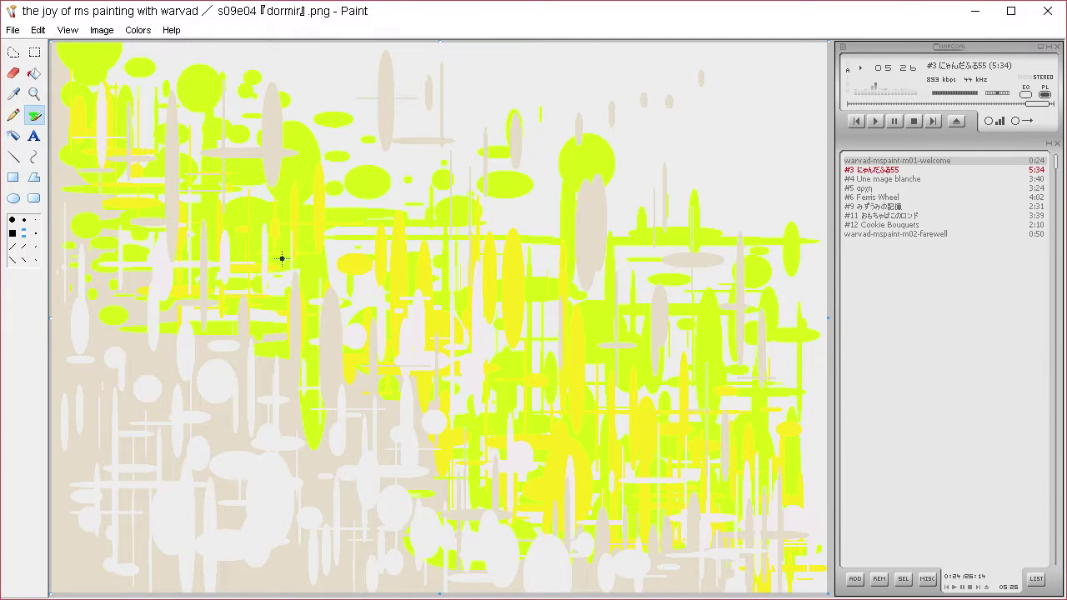
pyautogui.moveTo(465, 188)
pyautogui.mouseDown()
pyautogui.moveTo(284, 263)
pyautogui.moveTo(588, 116)
pyautogui.moveTo(599, 259)
pyautogui.mouseUp()
pyautogui.moveTo(263, 284); pyautogui.dragTo(390, 215)
pyautogui.moveTo(405, 280); pyautogui.dragTo(444, 285)
pyautogui.moveTo(519, 248)
pyautogui.mouseDown()
pyautogui.moveTo(507, 309)
pyautogui.moveTo(540, 309)
pyautogui.mouseUp()
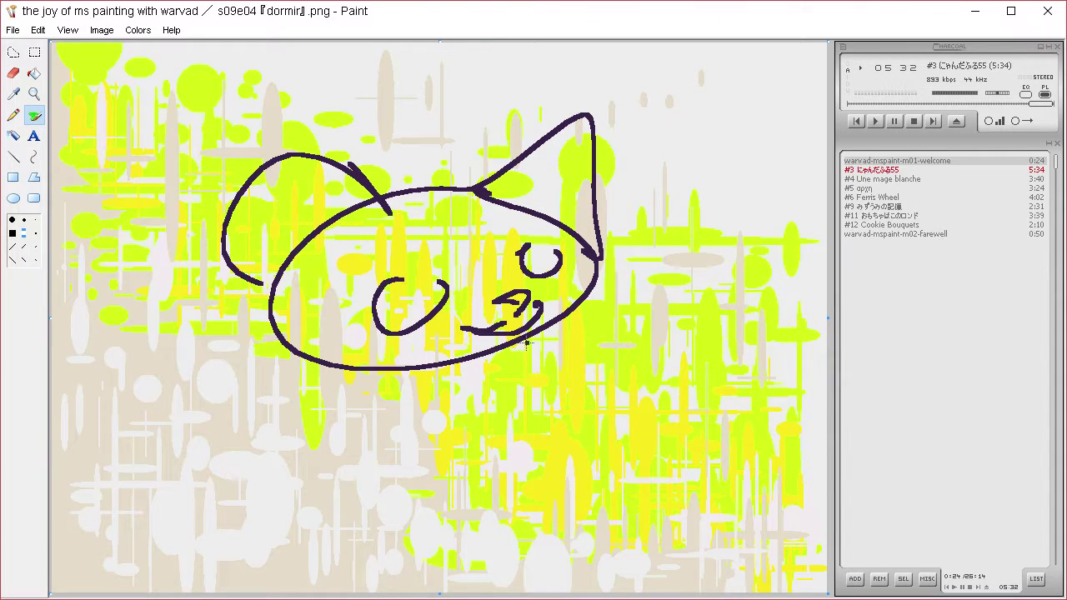
# Undo the brush strokes of the freehand cat head sketch
pyautogui.hotkey('ctrl', 'z')
pyautogui.hotkey('ctrl', 'z')
pyautogui.hotkey('ctrl', 'z')
pyautogui.hotkey('ctrl', 'z')
pyautogui.hotkey('ctrl', 'z')
pyautogui.hotkey('ctrl', 'z')
pyautogui.hotkey('ctrl', 'z')
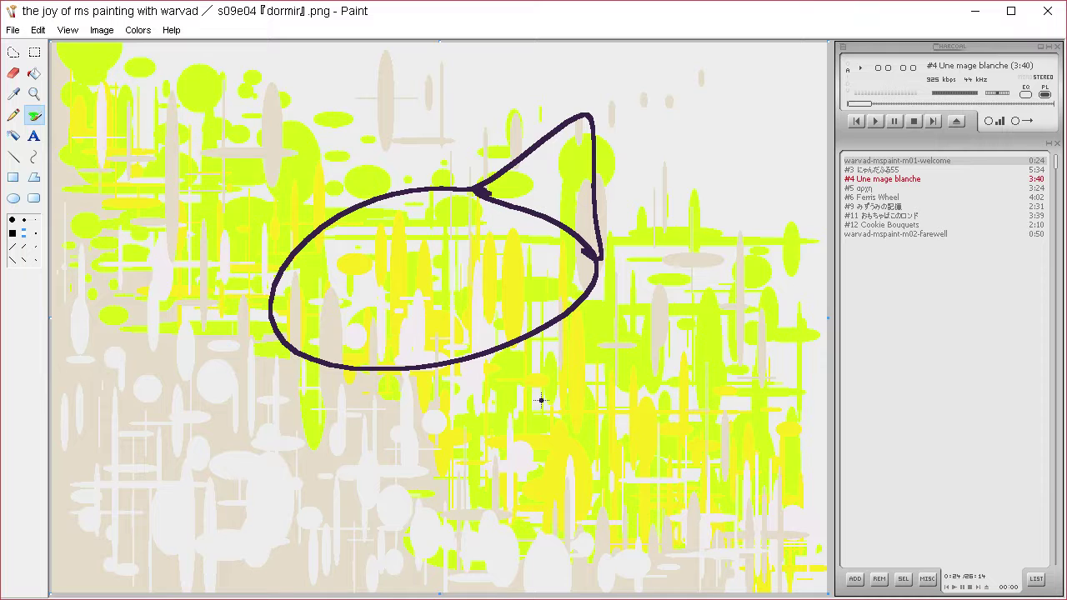
# Draw the cat's angular head as a solid dark purple polygon with two tall pointed ears and spiky whiskers on both cheeks
pyautogui.click(13, 93)
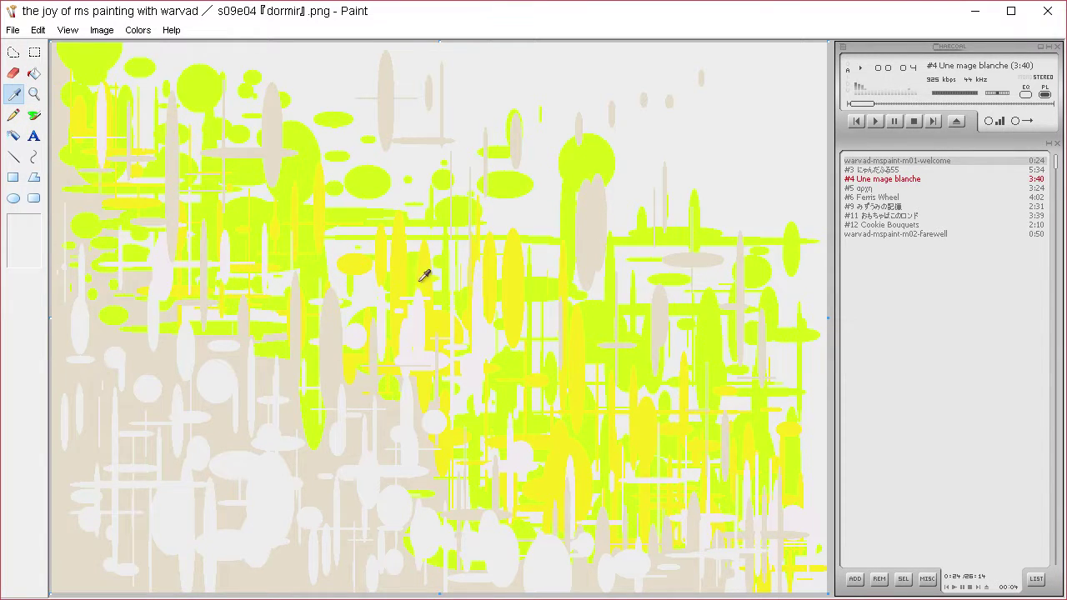
pyautogui.click(34, 114)
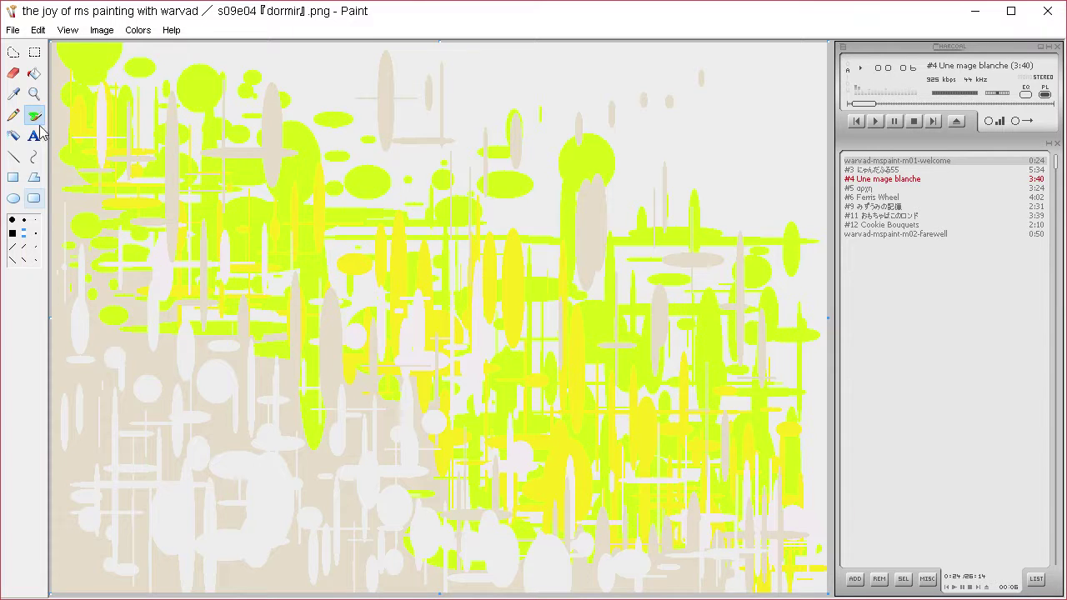
pyautogui.click(34, 177)
pyautogui.moveTo(387, 292)
pyautogui.mouseDown()
pyautogui.moveTo(345, 136)
pyautogui.moveTo(374, 297)
pyautogui.moveTo(305, 181)
pyautogui.moveTo(284, 210)
pyautogui.moveTo(356, 305)
pyautogui.moveTo(348, 295)
pyautogui.moveTo(365, 294)
pyautogui.mouseUp()
pyautogui.moveTo(365, 293); pyautogui.dragTo(350, 314)
pyautogui.moveTo(351, 315); pyautogui.dragTo(510, 363)
pyautogui.click(304, 342)
pyautogui.click(333, 353)
pyautogui.click(311, 357)
pyautogui.click(491, 349)
pyautogui.click(521, 346)
pyautogui.click(496, 338)
pyautogui.click(526, 328)
pyautogui.click(500, 329)
pyautogui.moveTo(477, 298); pyautogui.dragTo(388, 295)
# Add a solid dark purple polygon below the head for the cat's neck, chest and front body
pyautogui.moveTo(397, 353); pyautogui.dragTo(392, 451)
pyautogui.moveTo(392, 451); pyautogui.dragTo(450, 459)
pyautogui.moveTo(451, 459); pyautogui.dragTo(454, 334)
pyautogui.doubleClick(453, 334)
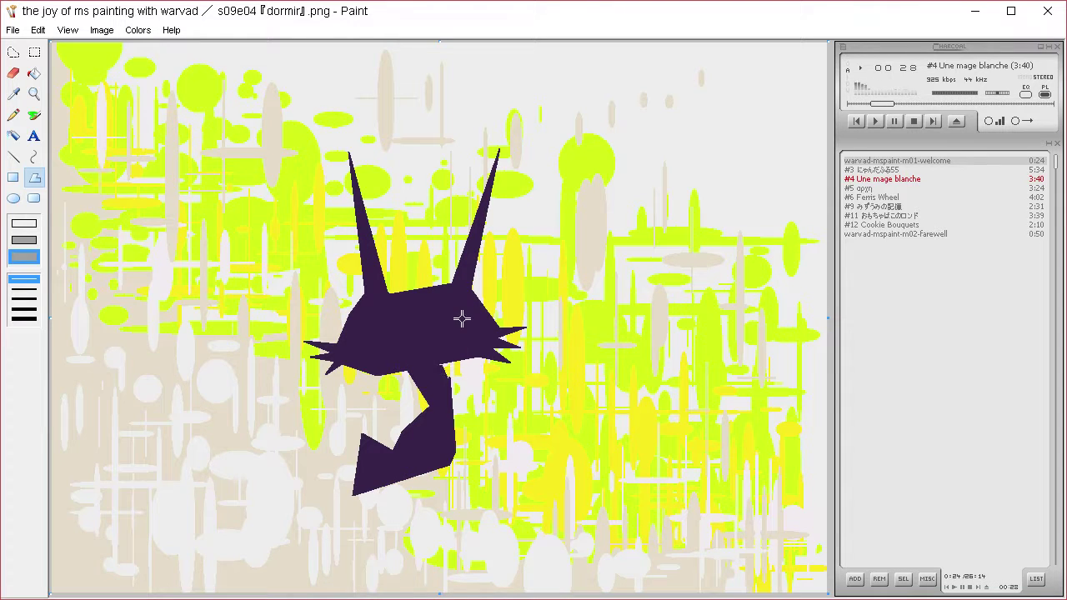
pyautogui.hotkey('ctrl', 'z')
pyautogui.hotkey('ctrl', 'z')
pyautogui.hotkey('ctrl', 'a')
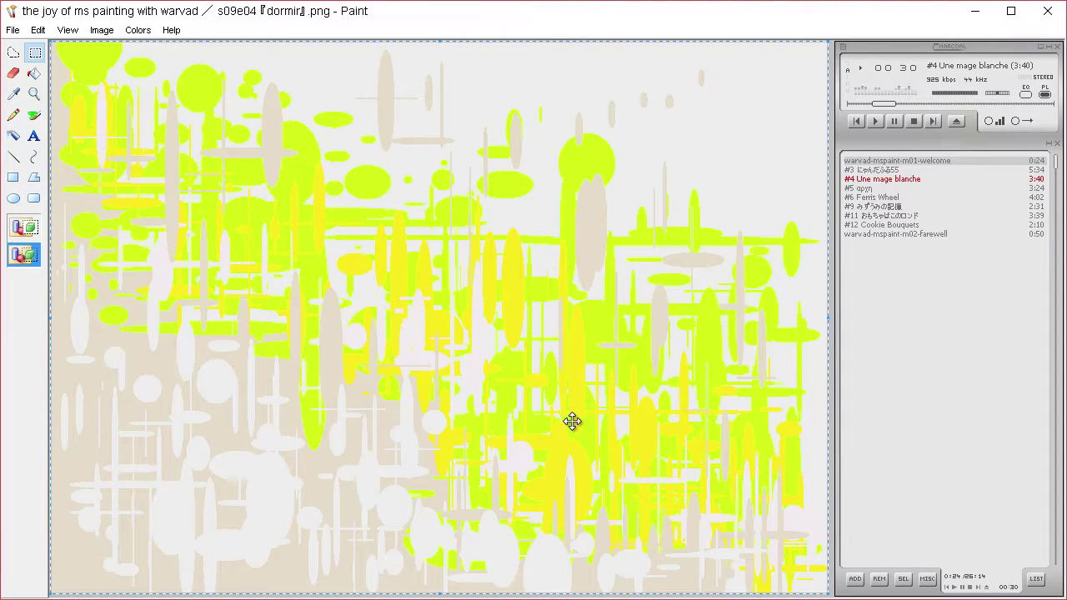
pyautogui.hotkey('ctrl', 'y')
pyautogui.hotkey('ctrl', 'y')
# Draw two thin, pointed dark purple front legs from the cat's chest down to the canvas's lower edge
pyautogui.click(14, 94)
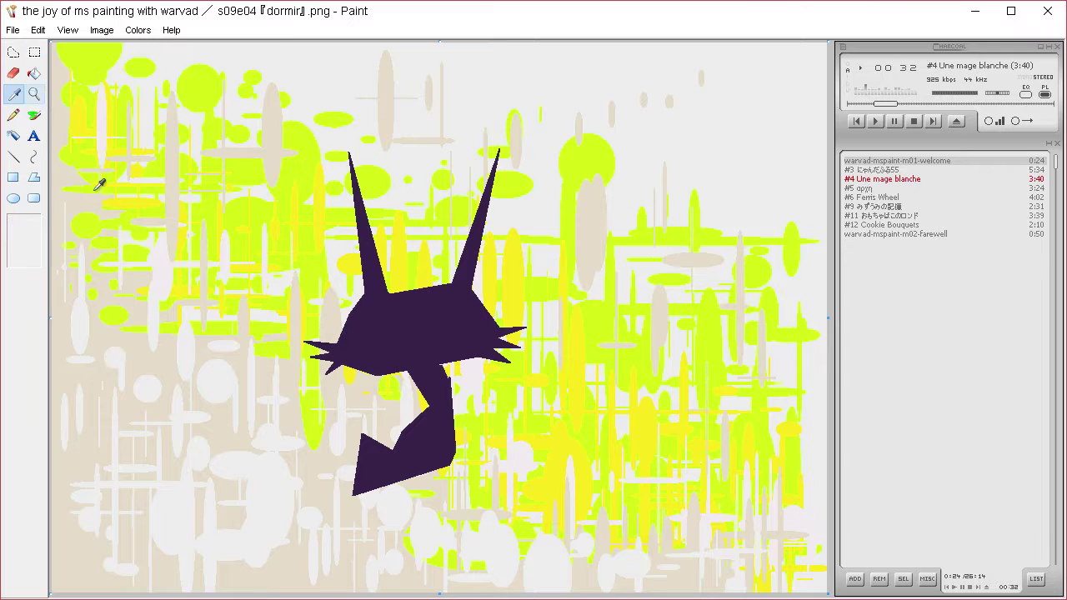
pyautogui.click(13, 51)
pyautogui.click(35, 177)
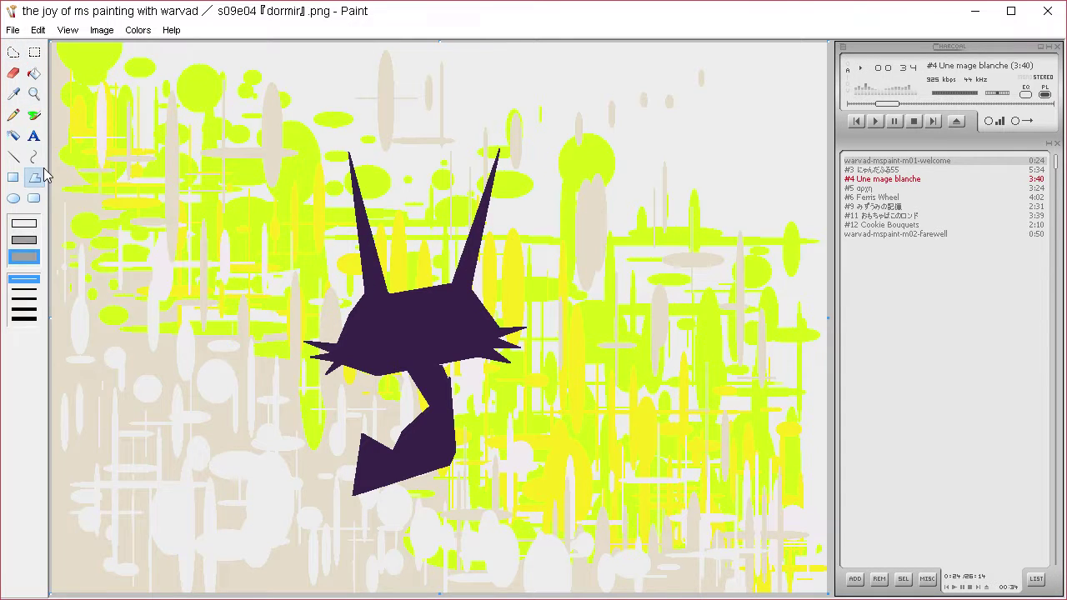
pyautogui.moveTo(439, 410); pyautogui.dragTo(427, 592)
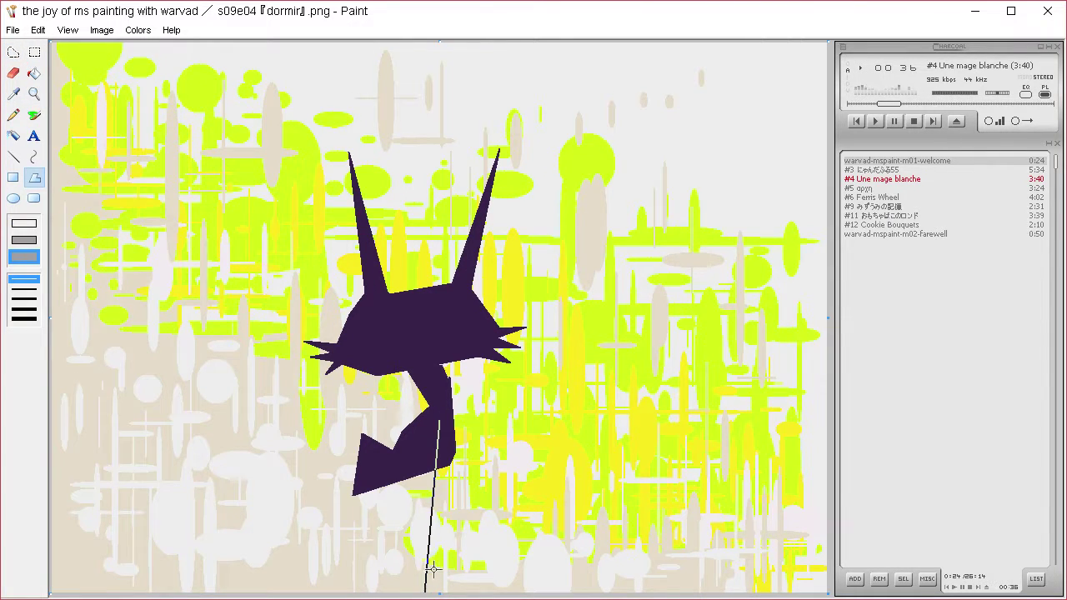
pyautogui.doubleClick(448, 437)
pyautogui.moveTo(433, 428); pyautogui.dragTo(388, 590)
pyautogui.click(440, 457)
pyautogui.doubleClick(443, 446)
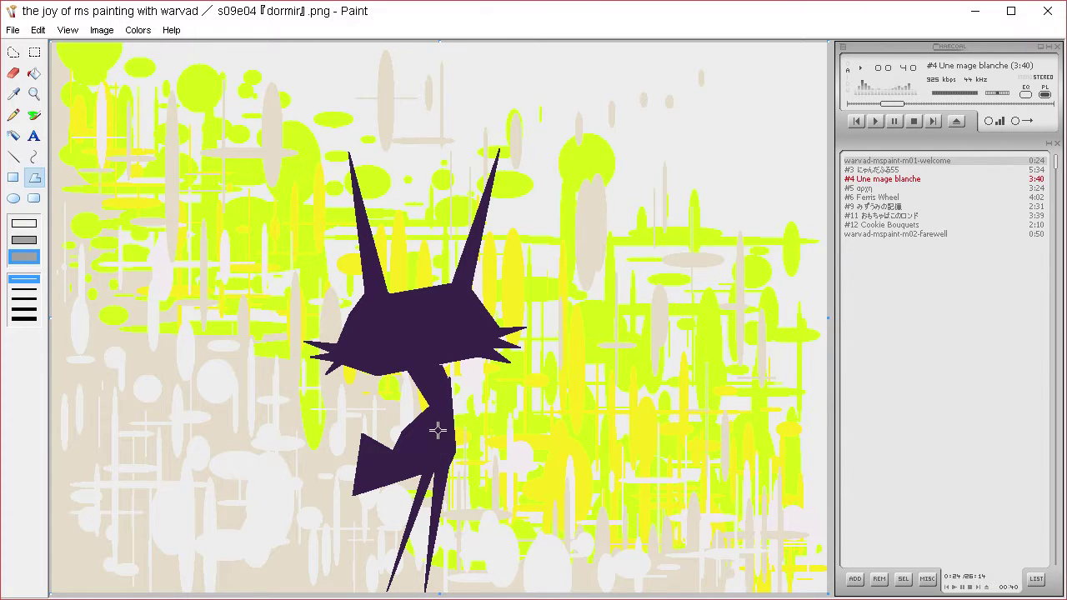
# Add the cat's dark purple hindquarters behind the chest, with two thin, pointed hind legs reaching down near the canvas edge
pyautogui.click(296, 424)
pyautogui.moveTo(363, 438)
pyautogui.mouseDown()
pyautogui.moveTo(338, 418)
pyautogui.moveTo(363, 589)
pyautogui.mouseUp()
pyautogui.click(287, 453)
pyautogui.click(351, 494)
pyautogui.doubleClick(387, 469)
pyautogui.doubleClick(308, 449)
pyautogui.moveTo(343, 448); pyautogui.dragTo(365, 587)
pyautogui.click(333, 467)
pyautogui.doubleClick(333, 467)
# Draw a long dark purple tail polygon rising diagonally from the hindquarters, ending in a row of jagged fur spikes
pyautogui.moveTo(342, 429); pyautogui.dragTo(173, 221)
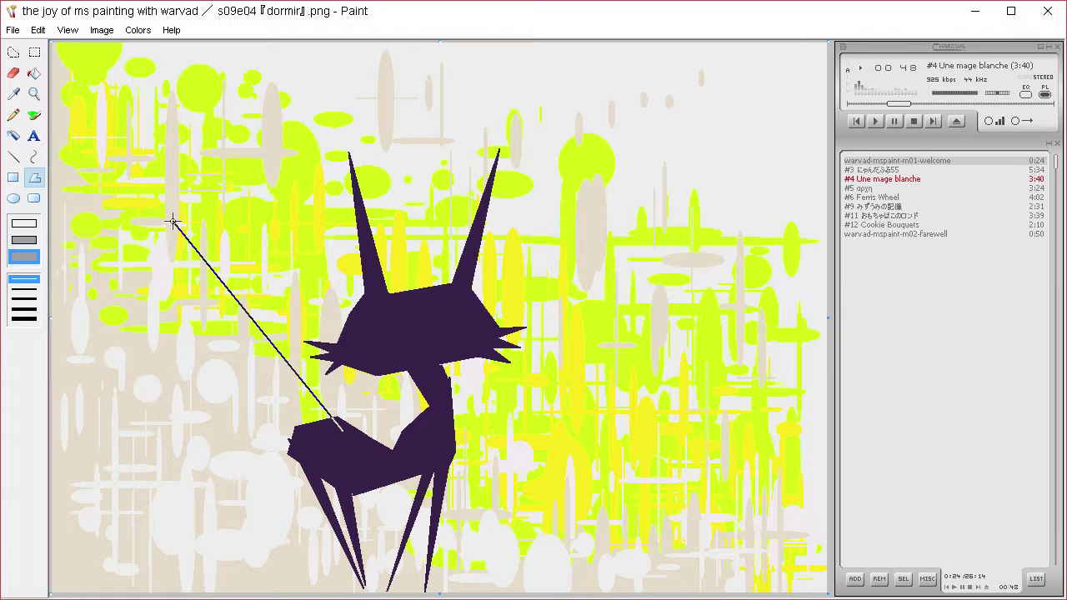
pyautogui.moveTo(316, 433); pyautogui.dragTo(111, 235)
pyautogui.click(168, 234)
pyautogui.click(129, 251)
pyautogui.click(172, 244)
pyautogui.click(144, 264)
pyautogui.click(175, 255)
pyautogui.click(151, 285)
pyautogui.click(187, 267)
pyautogui.click(164, 288)
pyautogui.click(196, 282)
pyautogui.click(175, 306)
pyautogui.click(204, 291)
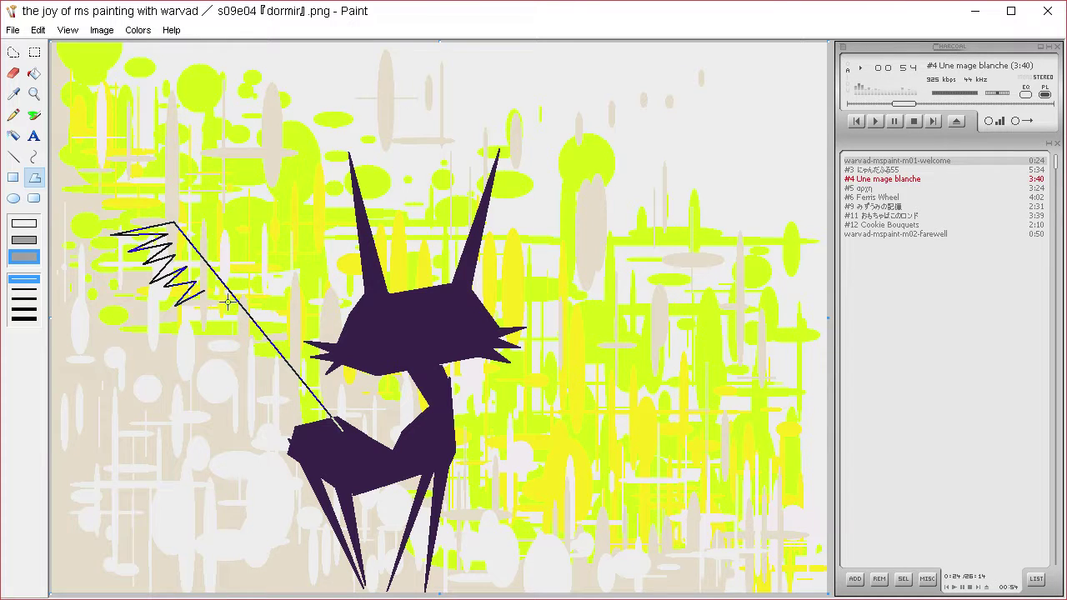
pyautogui.doubleClick(337, 430)
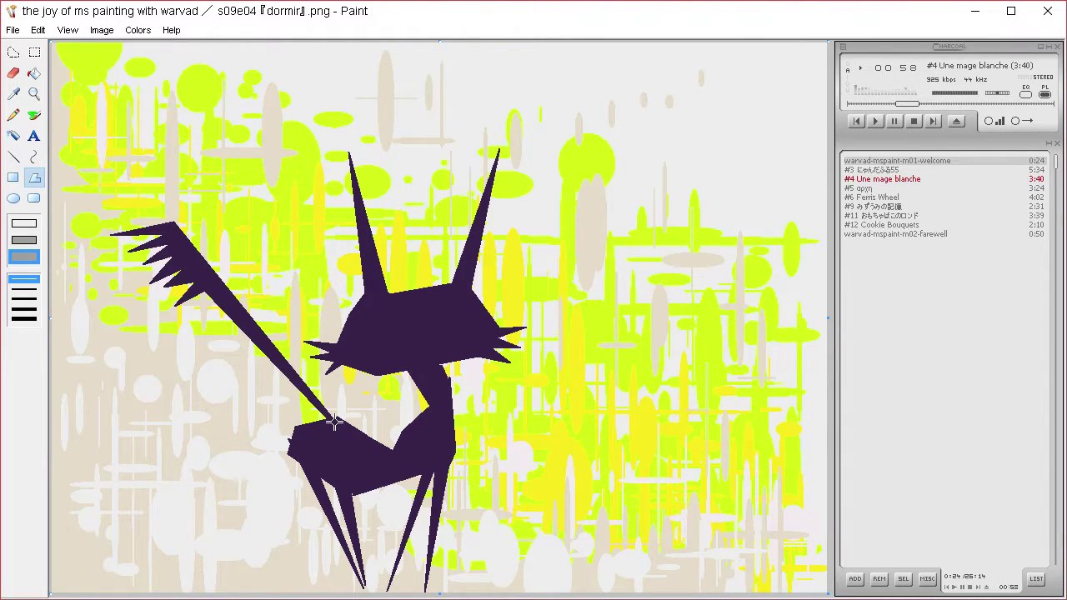
# Sample the off-white background and draw two angular filled eyes on the face, a large one and a narrow one
pyautogui.click(15, 95)
pyautogui.click(317, 92)
pyautogui.moveTo(419, 361); pyautogui.dragTo(432, 321)
pyautogui.click(433, 318)
pyautogui.click(487, 318)
pyautogui.click(462, 356)
pyautogui.doubleClick(431, 360)
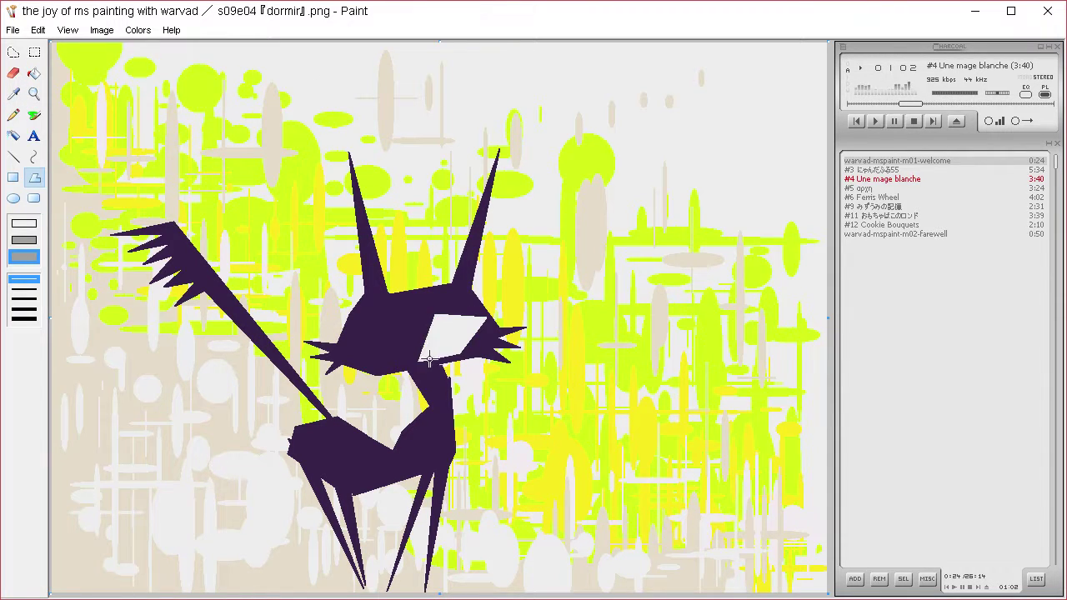
pyautogui.moveTo(381, 367); pyautogui.dragTo(340, 341)
pyautogui.click(368, 368)
pyautogui.doubleClick(377, 365)
# Sample the cat's dark purple and draw a thin vertical sliver across each off-white eye
pyautogui.click(13, 94)
pyautogui.click(431, 327)
pyautogui.moveTo(427, 308); pyautogui.dragTo(429, 364)
pyautogui.doubleClick(434, 306)
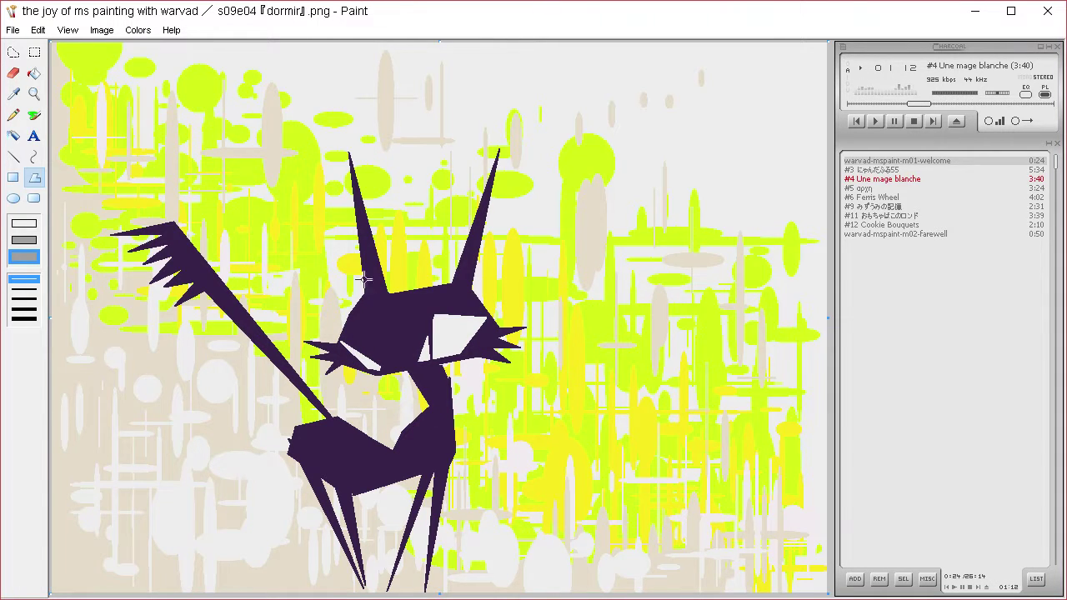
pyautogui.moveTo(348, 335); pyautogui.dragTo(351, 361)
pyautogui.doubleClick(353, 338)
pyautogui.doubleClick(353, 332)
# Sample the background yellow and add pointed star highlights to the large eye and a small yellow accent at the nose
pyautogui.click(15, 95)
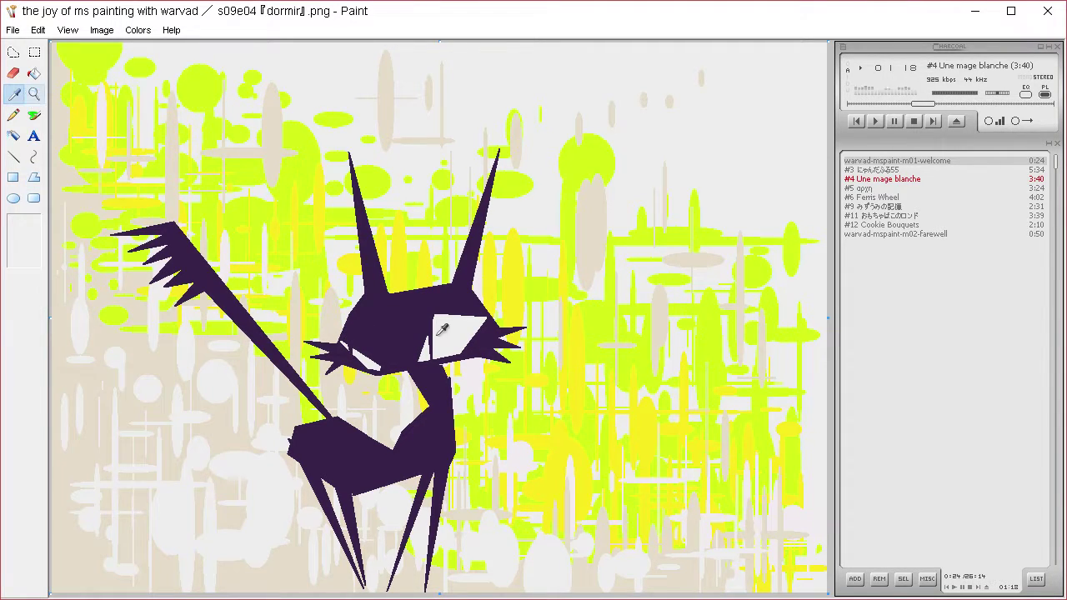
pyautogui.click(513, 281)
pyautogui.moveTo(398, 370); pyautogui.dragTo(383, 373)
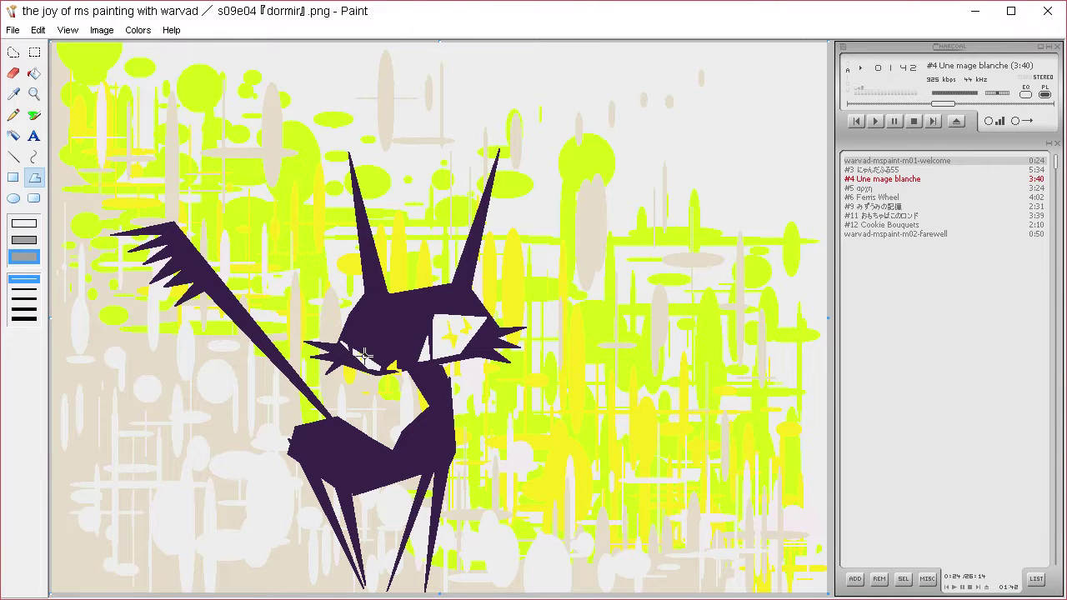
# Try a filled triangle along the outer side of the left ear in a colour sampled from the background
pyautogui.click(13, 94)
pyautogui.click(147, 351)
pyautogui.moveTo(348, 155); pyautogui.dragTo(338, 340)
pyautogui.click(367, 295)
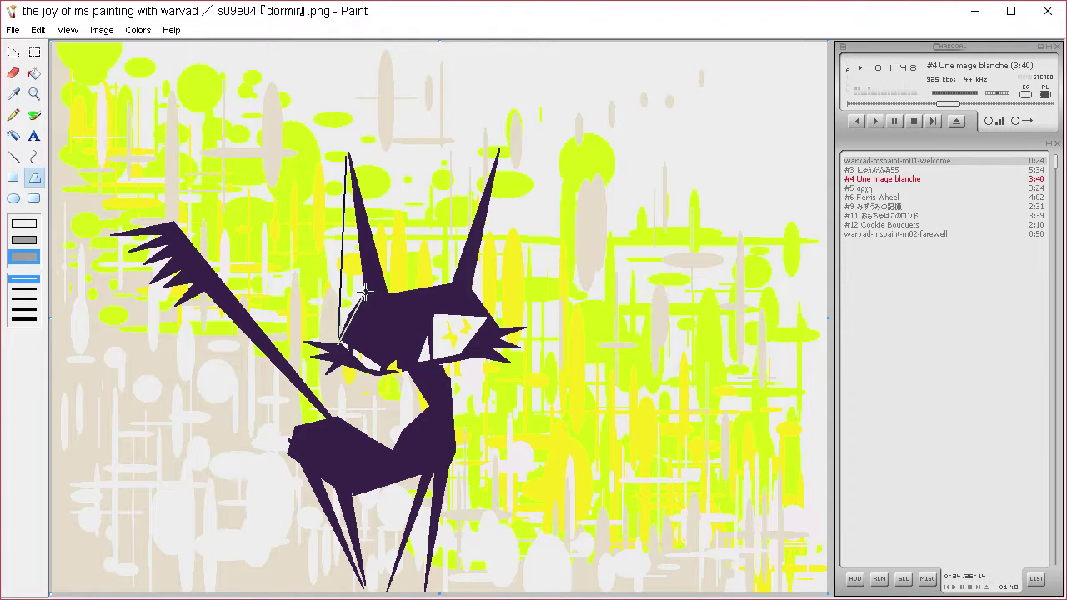
pyautogui.doubleClick(366, 291)
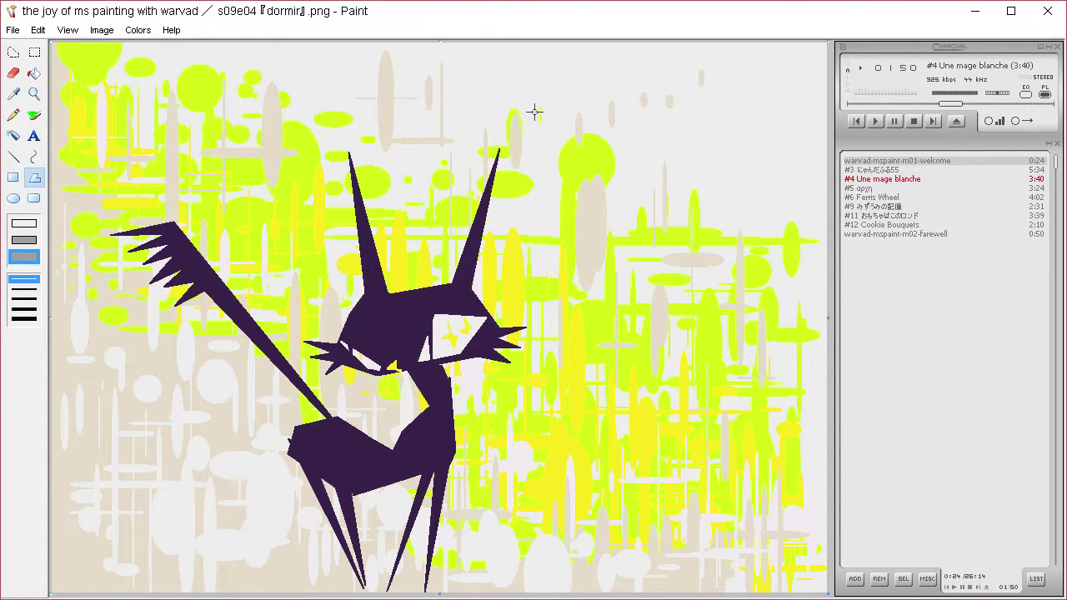
# Mix a lighter purple custom colour by raising the luminosity
pyautogui.click(138, 30)
pyautogui.click(151, 48)
pyautogui.click(576, 403)
pyautogui.moveTo(807, 296)
pyautogui.mouseDown()
pyautogui.moveTo(803, 242)
pyautogui.moveTo(807, 286)
pyautogui.mouseUp()
pyautogui.click(477, 419)
# Draw a lighter purple filled triangle along the outer side of each ear, from its tip down to the head
pyautogui.moveTo(349, 153); pyautogui.dragTo(347, 325)
pyautogui.doubleClick(370, 277)
pyautogui.moveTo(498, 151); pyautogui.dragTo(497, 325)
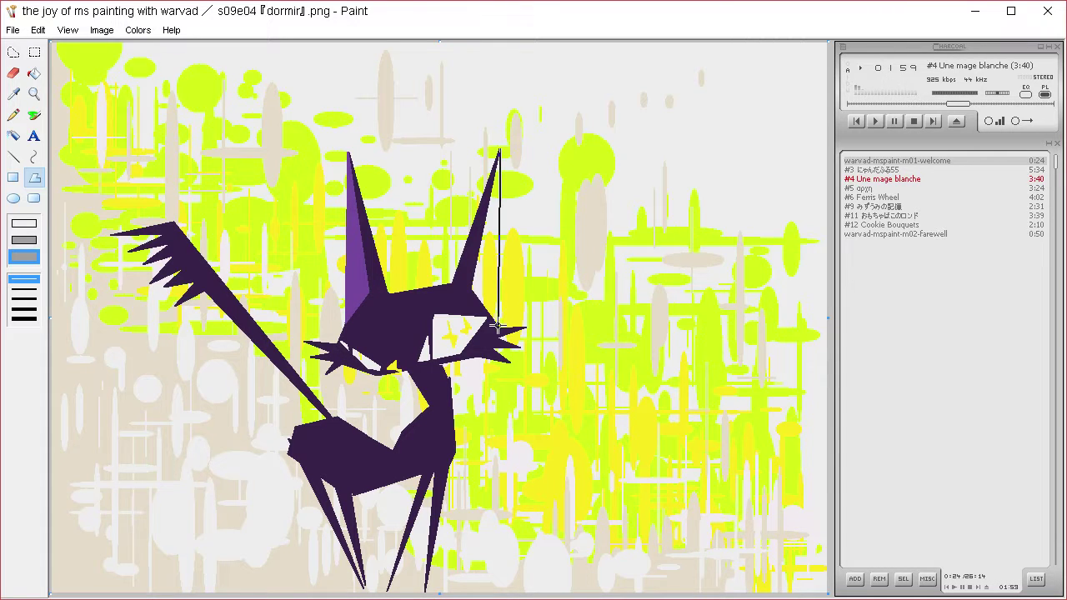
pyautogui.doubleClick(470, 288)
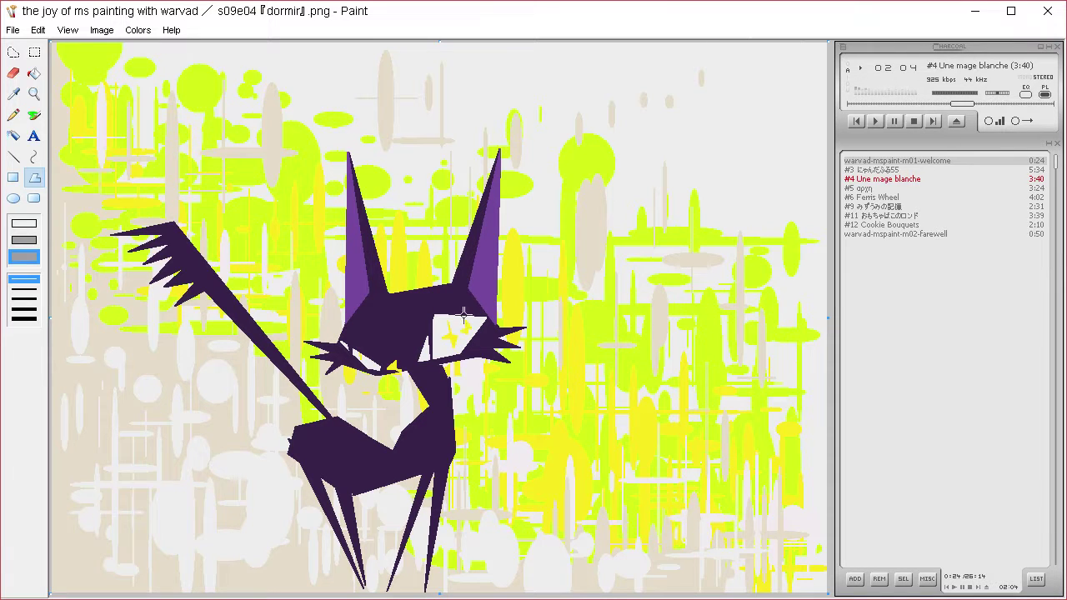
# Sample the cat's dark purple and draw a jagged tuft of fur spikes on top of the head between the ears
pyautogui.click(16, 94)
pyautogui.click(403, 303)
pyautogui.moveTo(458, 290); pyautogui.dragTo(407, 263)
pyautogui.click(434, 287)
pyautogui.click(399, 275)
pyautogui.click(421, 294)
pyautogui.click(387, 283)
pyautogui.click(388, 297)
pyautogui.click(422, 294)
pyautogui.click(446, 294)
pyautogui.click(457, 288)
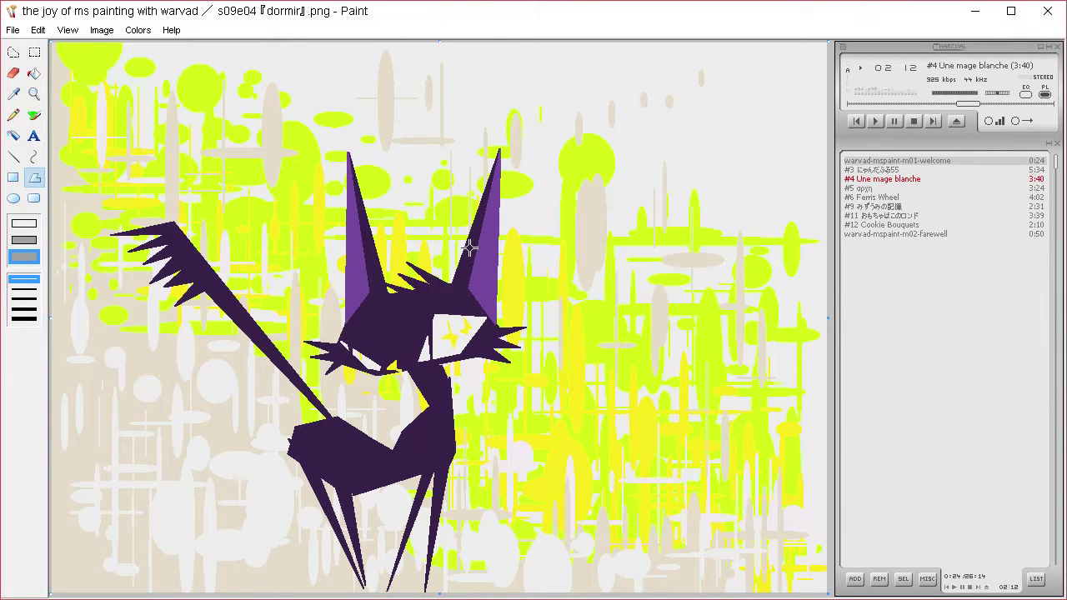
# Add thin dark purple spikes over the lighter purple areas of both ears as fur stripes
pyautogui.moveTo(352, 208)
pyautogui.mouseDown()
pyautogui.moveTo(366, 308)
pyautogui.moveTo(351, 231)
pyautogui.mouseUp()
pyautogui.doubleClick(369, 302)
pyautogui.doubleClick(365, 306)
pyautogui.moveTo(348, 334); pyautogui.dragTo(347, 282)
pyautogui.doubleClick(355, 315)
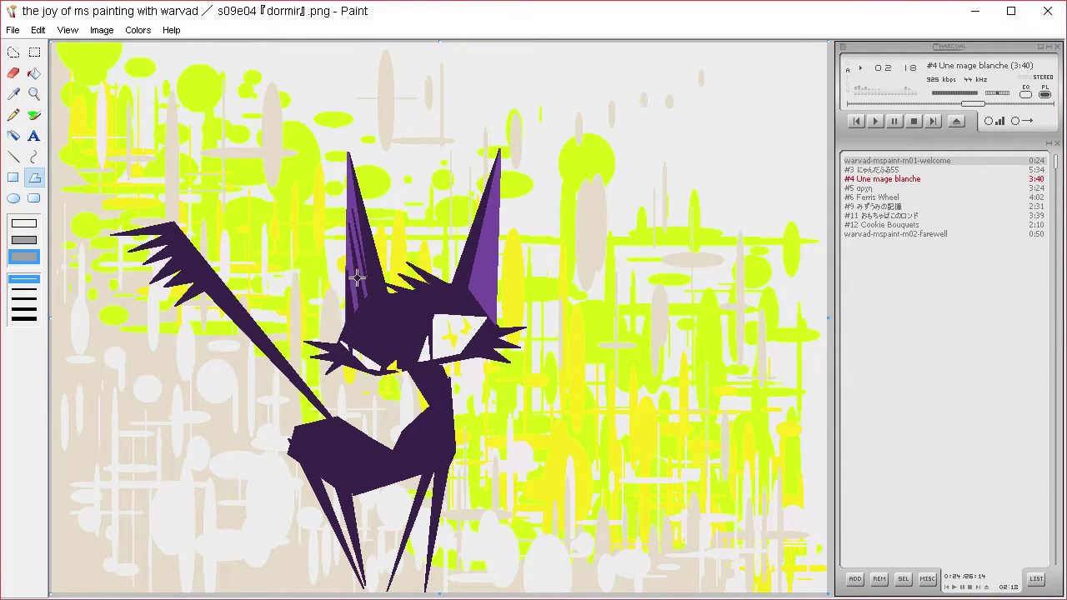
pyautogui.moveTo(497, 182)
pyautogui.mouseDown()
pyautogui.moveTo(466, 306)
pyautogui.moveTo(494, 204)
pyautogui.mouseUp()
pyautogui.doubleClick(473, 303)
pyautogui.doubleClick(477, 313)
pyautogui.moveTo(480, 316)
pyautogui.mouseDown()
pyautogui.moveTo(496, 230)
pyautogui.moveTo(490, 318)
pyautogui.mouseUp()
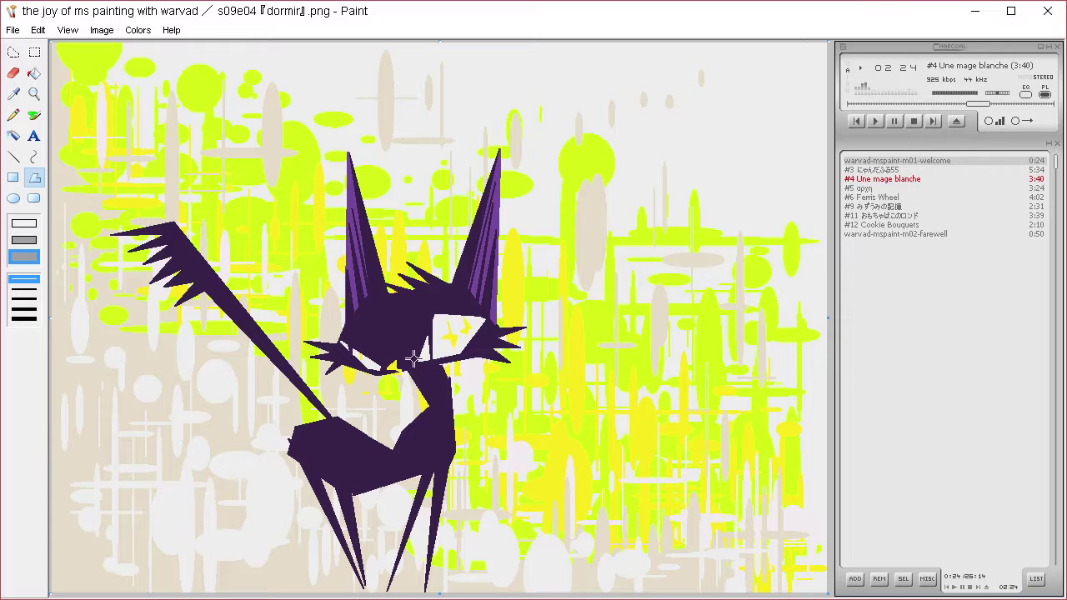
# Try covering the upper part of the large eye with a dark purple slanted eyelid, and undo it
pyautogui.moveTo(412, 363); pyautogui.dragTo(487, 320)
pyautogui.click(432, 309)
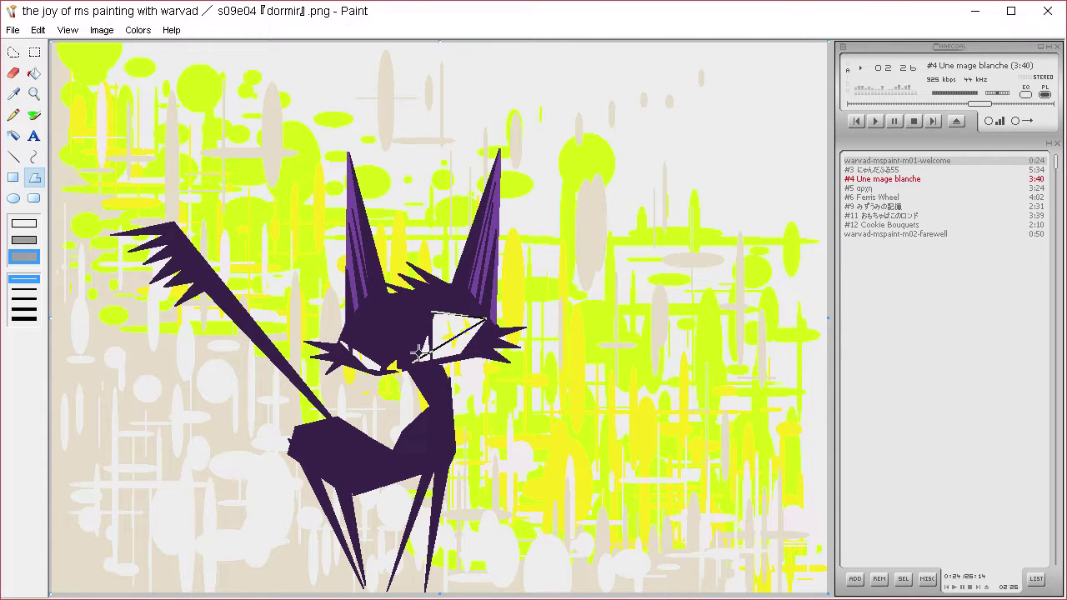
pyautogui.doubleClick(417, 358)
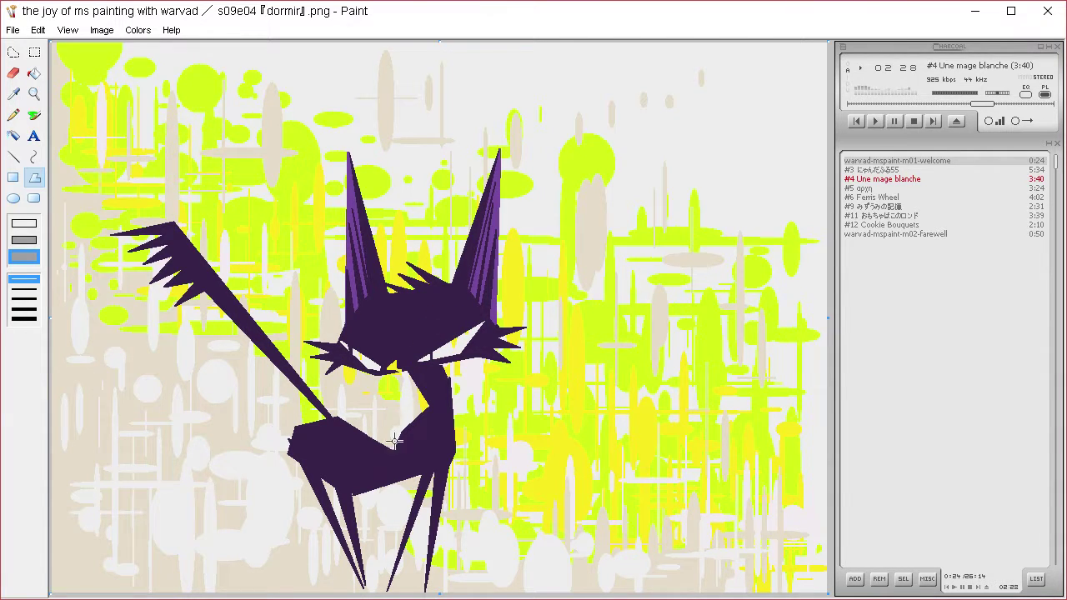
pyautogui.hotkey('ctrl', 'z')
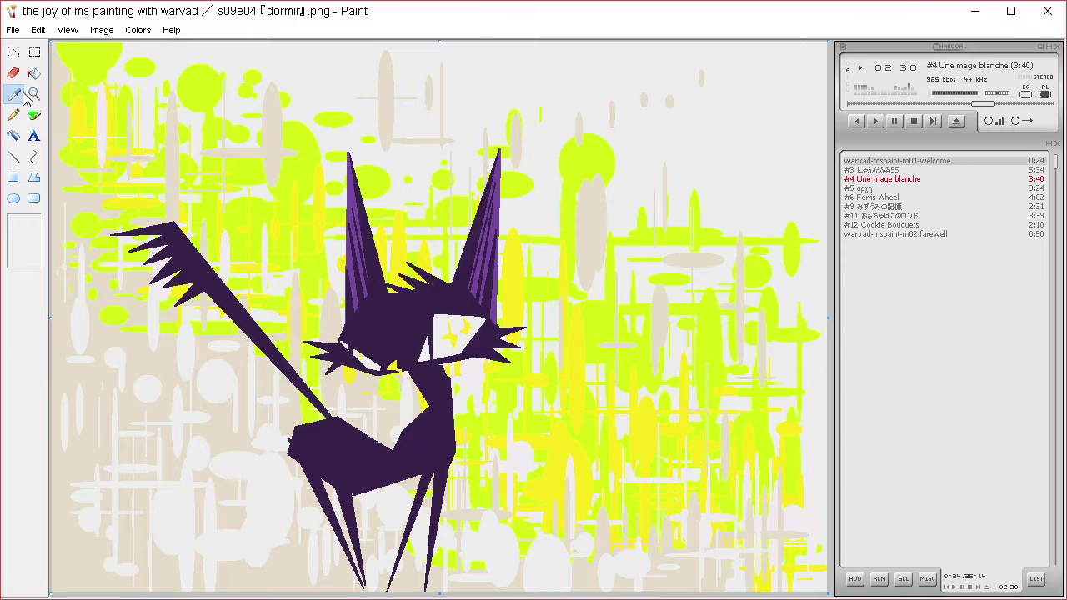
# Draw angular lighter purple eyelid shapes above the large eye and the narrow eye
pyautogui.moveTo(420, 359); pyautogui.dragTo(428, 300)
pyautogui.click(486, 317)
pyautogui.doubleClick(436, 314)
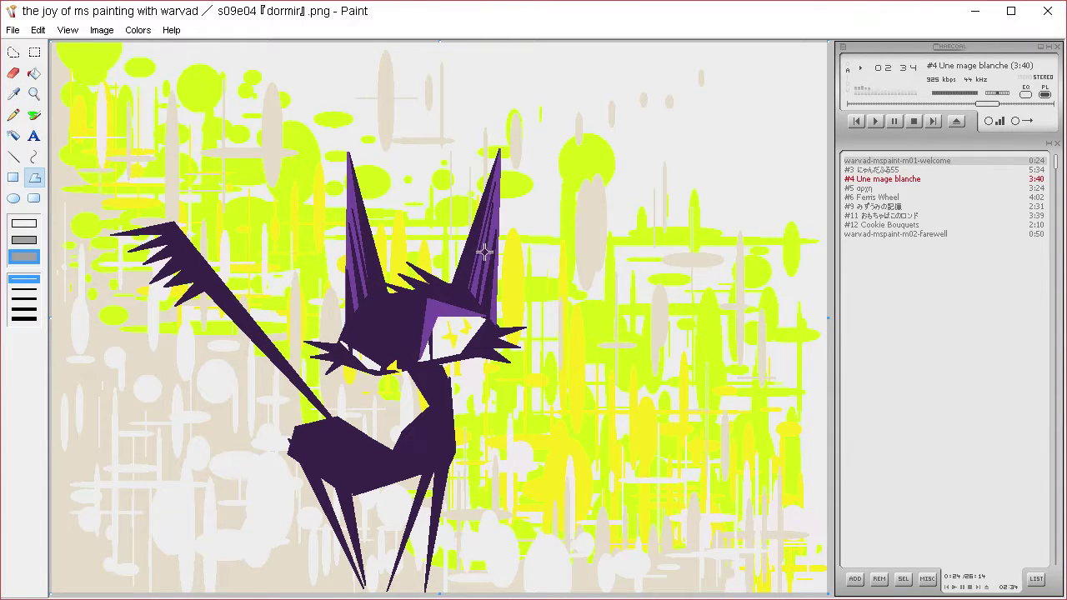
pyautogui.moveTo(382, 366); pyautogui.dragTo(359, 323)
pyautogui.doubleClick(345, 336)
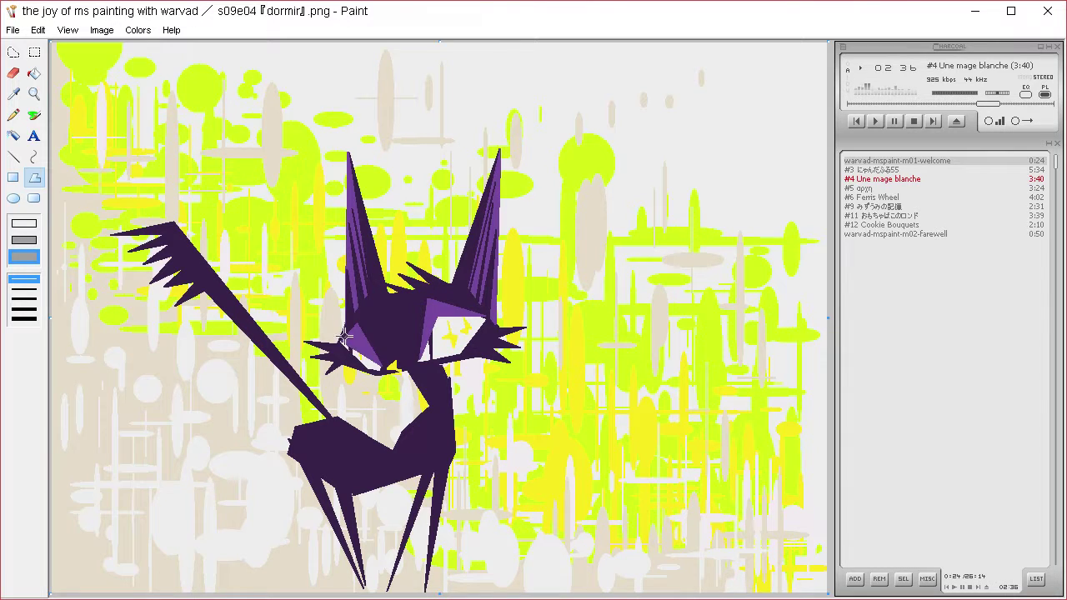
# Draw thin lighter purple spikes hanging down from the lower edges of both eyes
pyautogui.moveTo(484, 319); pyautogui.dragTo(486, 405)
pyautogui.doubleClick(479, 328)
pyautogui.moveTo(475, 337); pyautogui.dragTo(475, 398)
pyautogui.doubleClick(470, 338)
pyautogui.click(466, 367)
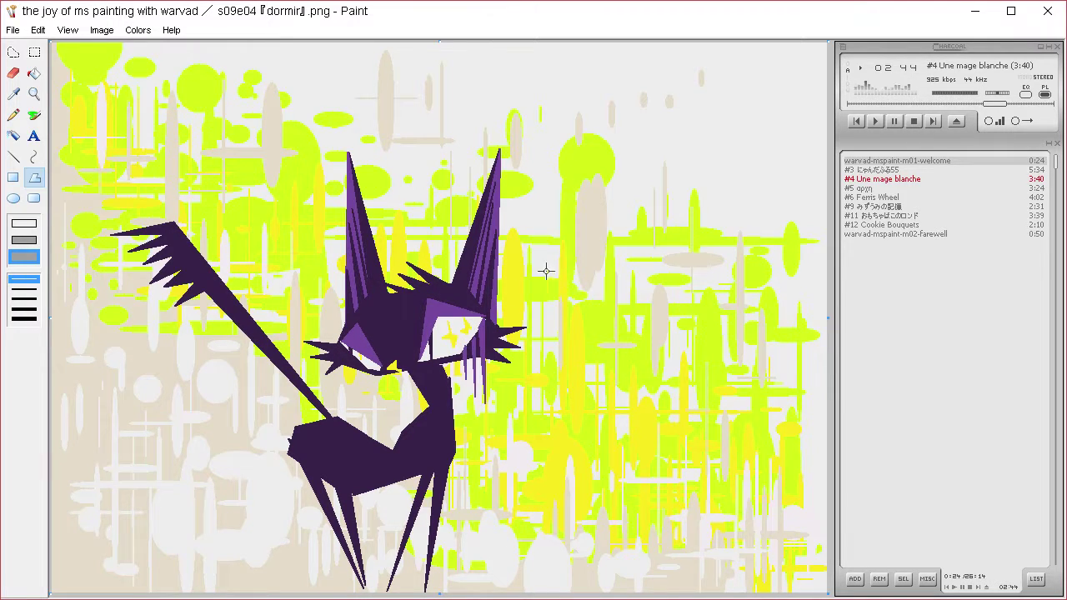
pyautogui.moveTo(345, 341)
pyautogui.mouseDown()
pyautogui.moveTo(347, 390)
pyautogui.moveTo(363, 393)
pyautogui.mouseUp()
pyautogui.doubleClick(344, 351)
pyautogui.doubleClick(355, 360)
pyautogui.doubleClick(364, 369)
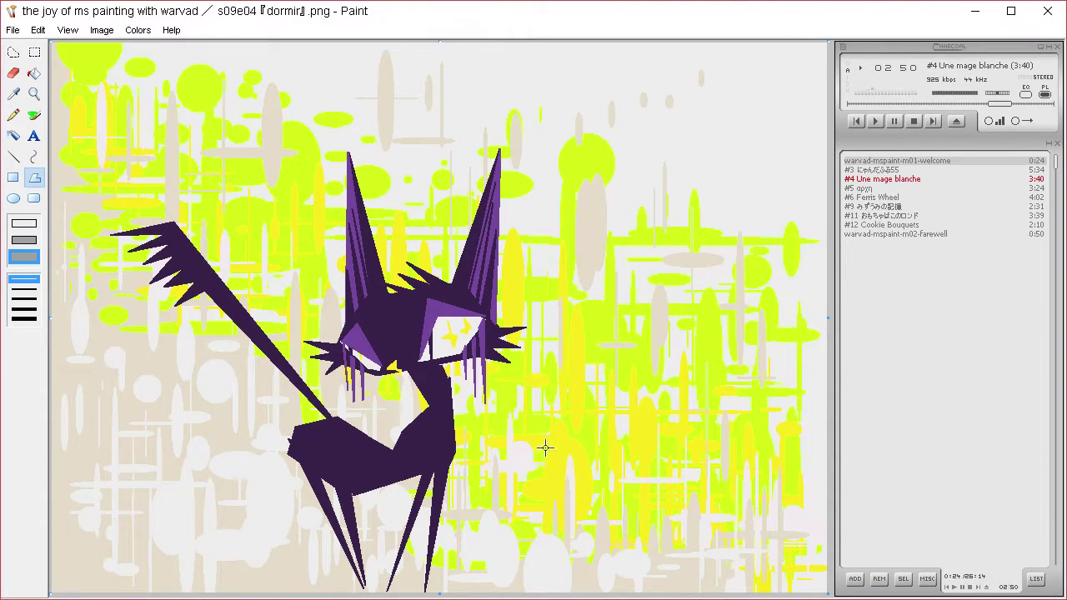
# Sample the white of the large eye and draw three slanted white spike stripes across the cat's back
pyautogui.click(22, 91)
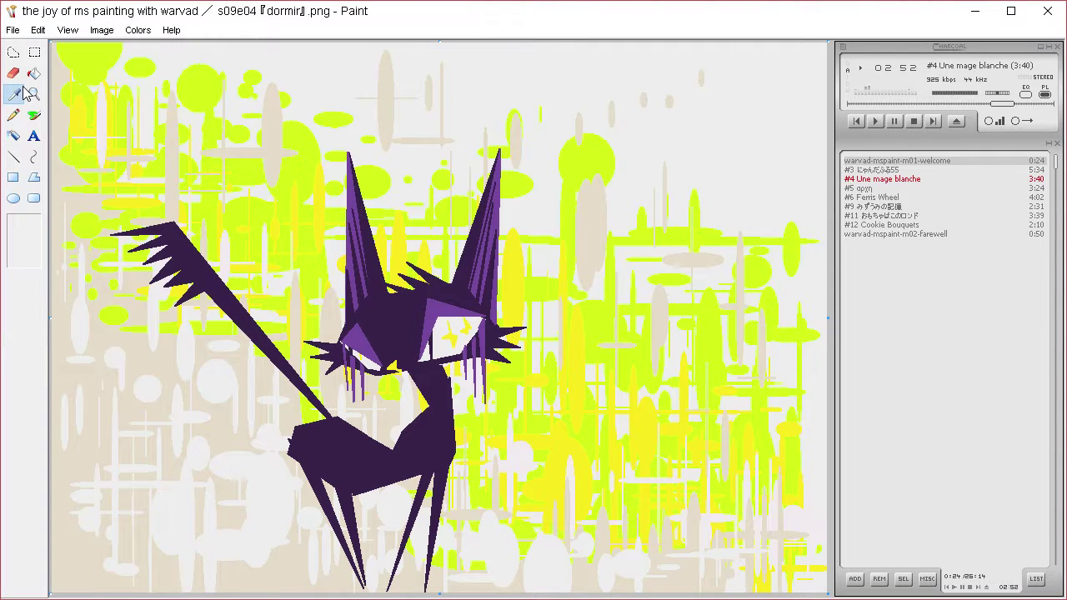
pyautogui.click(441, 347)
pyautogui.moveTo(345, 423)
pyautogui.mouseDown()
pyautogui.moveTo(320, 453)
pyautogui.moveTo(355, 472)
pyautogui.mouseUp()
pyautogui.doubleClick(355, 429)
pyautogui.doubleClick(370, 440)
pyautogui.doubleClick(387, 450)
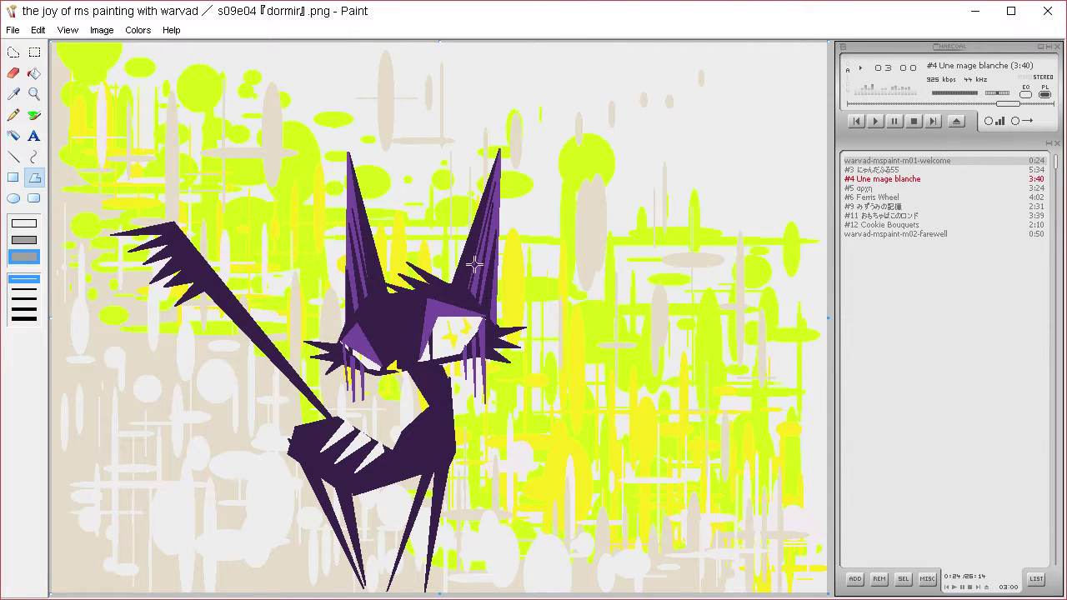
# Sample the dark purple of the body and draw pointed fur spikes along the left side of the neck
pyautogui.click(14, 94)
pyautogui.click(427, 438)
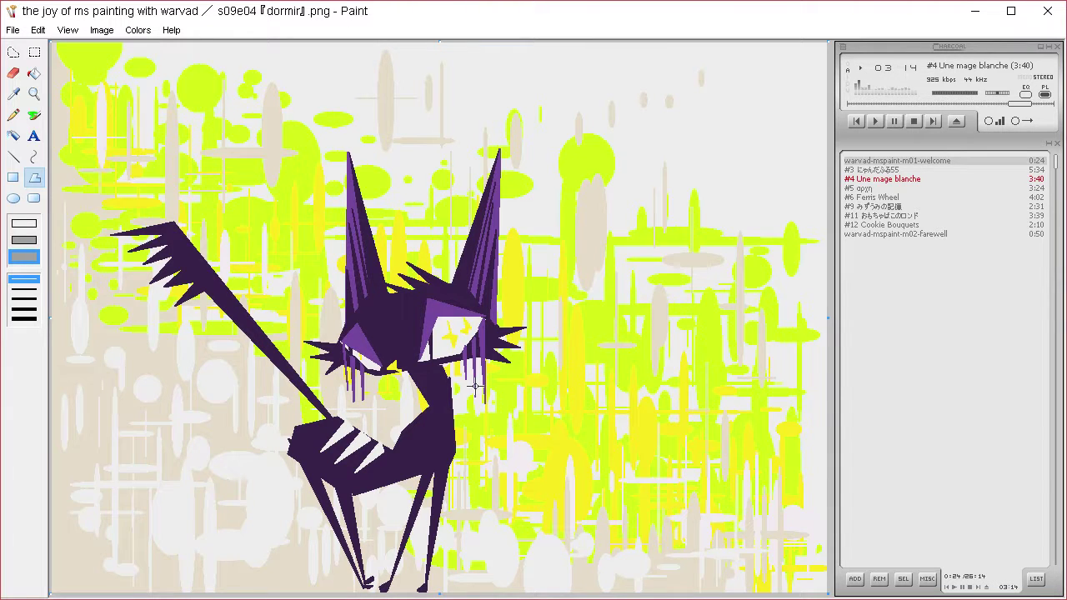
pyautogui.moveTo(416, 438)
pyautogui.mouseDown()
pyautogui.moveTo(397, 423)
pyautogui.moveTo(465, 387)
pyautogui.mouseUp()
pyautogui.click(396, 411)
pyautogui.click(407, 415)
pyautogui.click(415, 398)
pyautogui.click(424, 416)
pyautogui.click(424, 401)
pyautogui.doubleClick(437, 410)
# Add dark purple fur spikes sticking out along the right side of the neck and chest
pyautogui.click(450, 425)
pyautogui.click(469, 401)
pyautogui.click(448, 426)
pyautogui.click(478, 417)
pyautogui.click(447, 444)
pyautogui.click(484, 432)
pyautogui.doubleClick(468, 422)
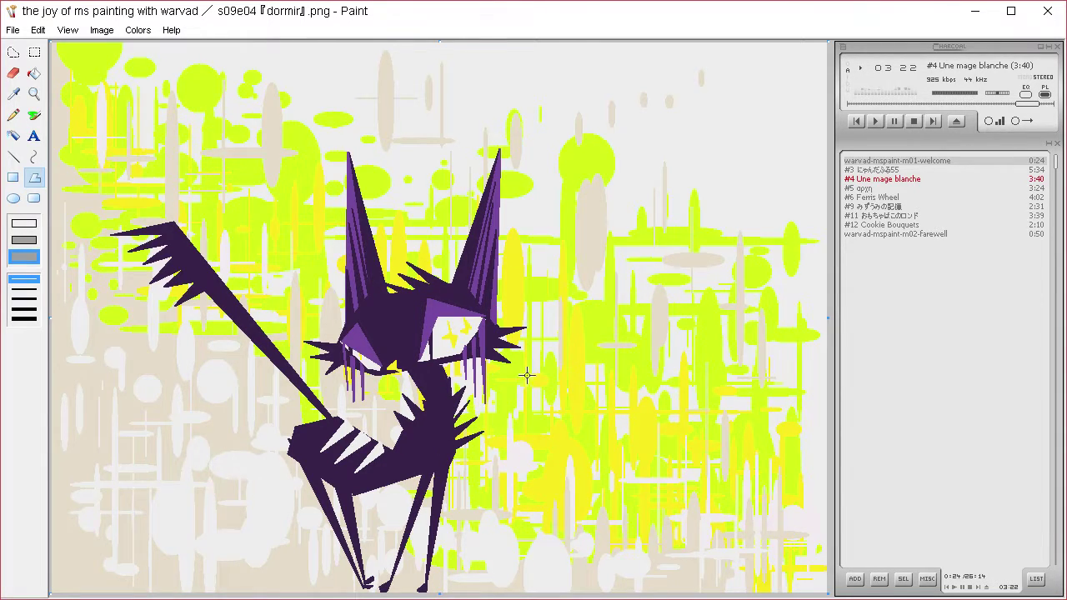
pyautogui.doubleClick(410, 367)
# Try filling the narrow eye's lighter purple eyelid with dark purple, and undo it
pyautogui.click(34, 73)
pyautogui.click(376, 333)
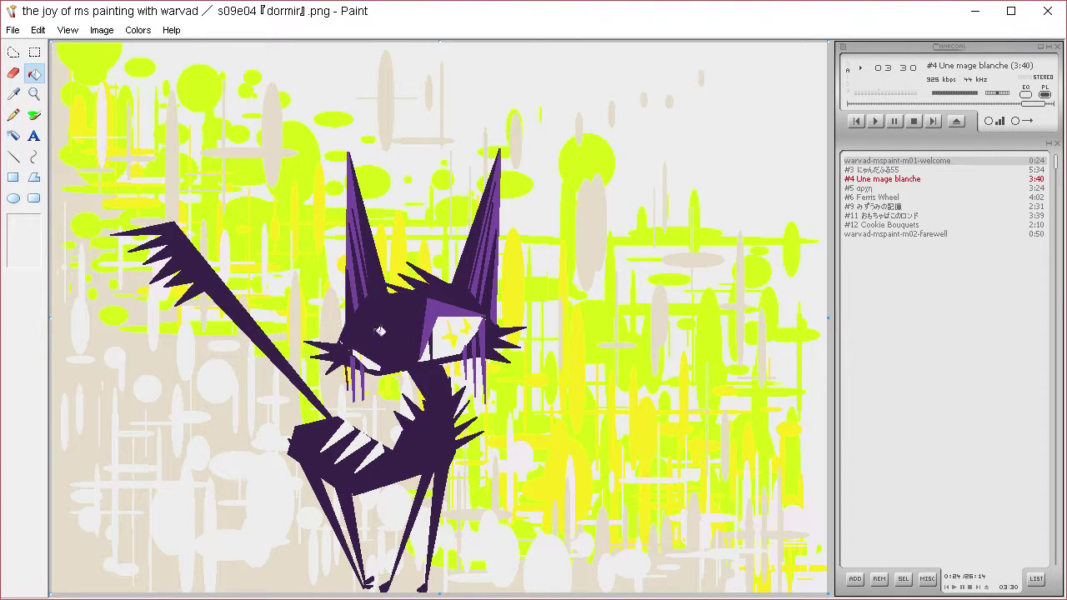
pyautogui.click(371, 364)
pyautogui.hotkey('ctrl', 'z')
pyautogui.hotkey('ctrl', 'z')
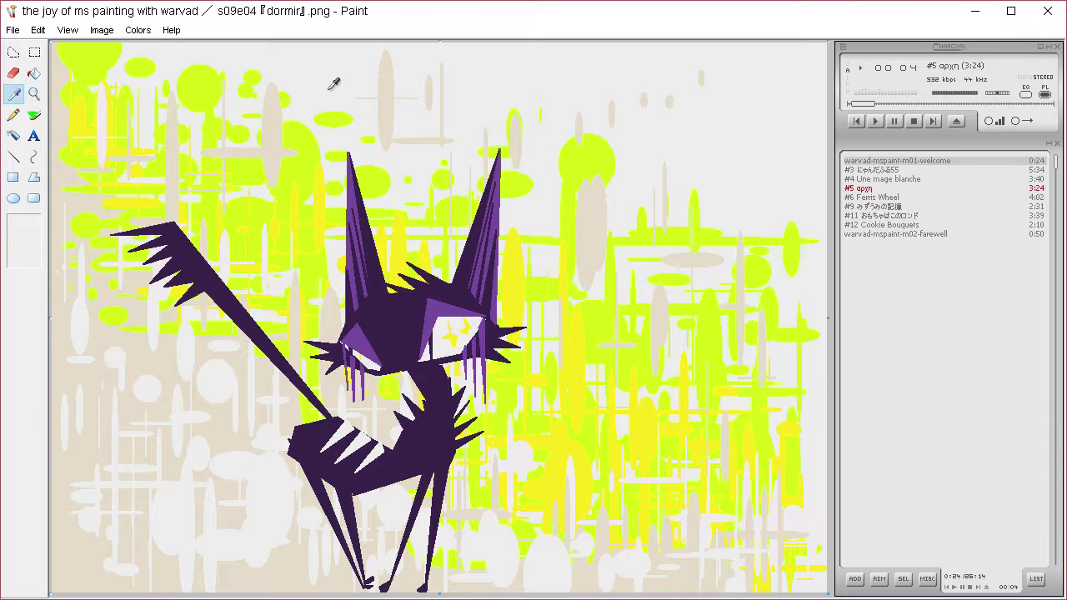
# Draw small white zigzag highlights on the purple eyelids of both eyes with filled polygons
pyautogui.click(38, 113)
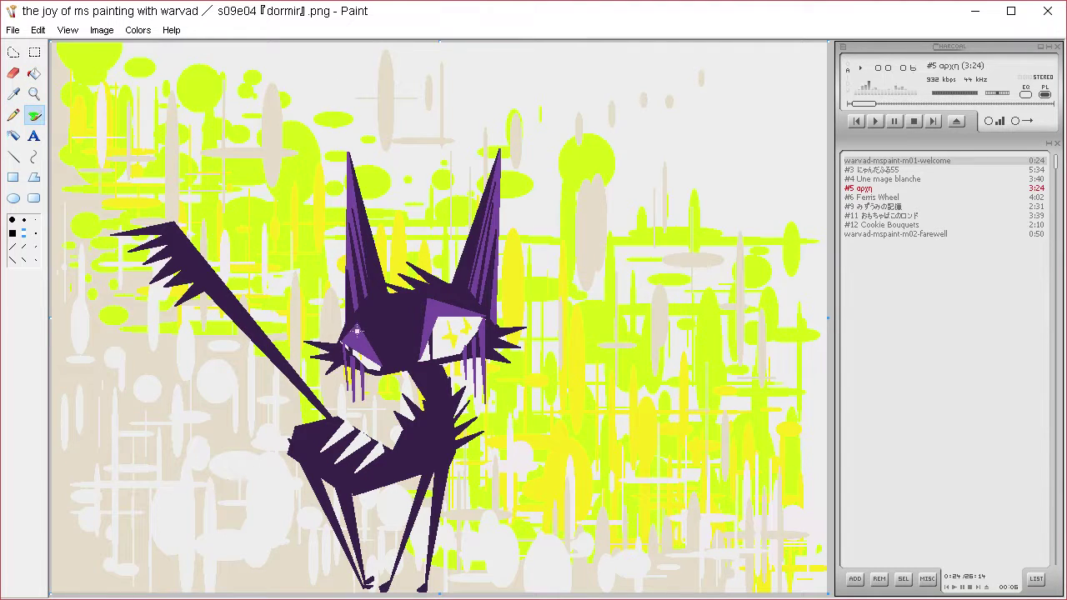
pyautogui.click(38, 176)
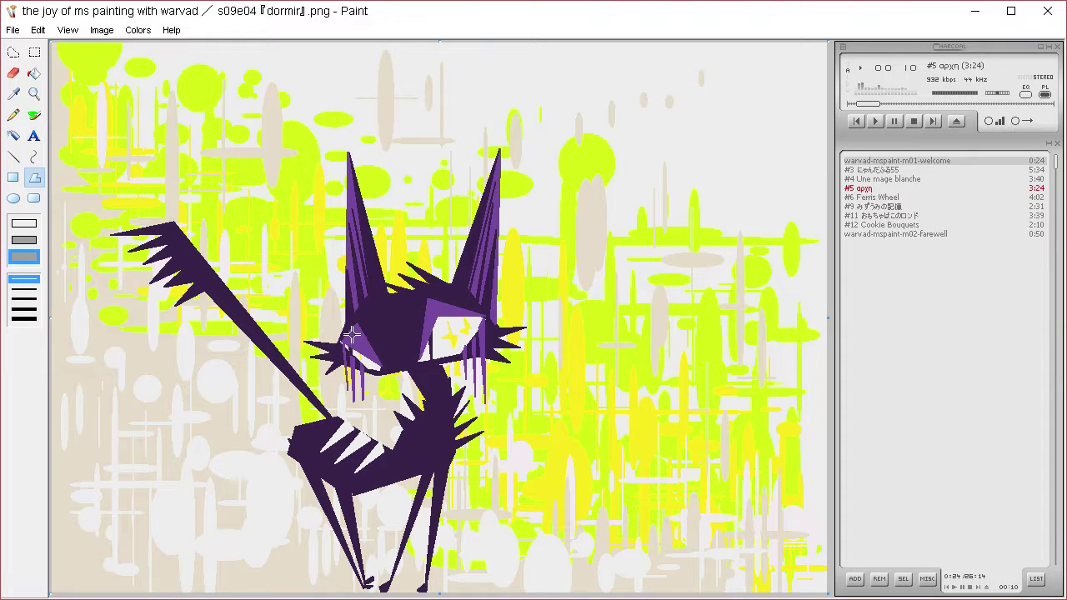
pyautogui.click(355, 350)
pyautogui.click(363, 341)
pyautogui.doubleClick(356, 338)
pyautogui.click(434, 303)
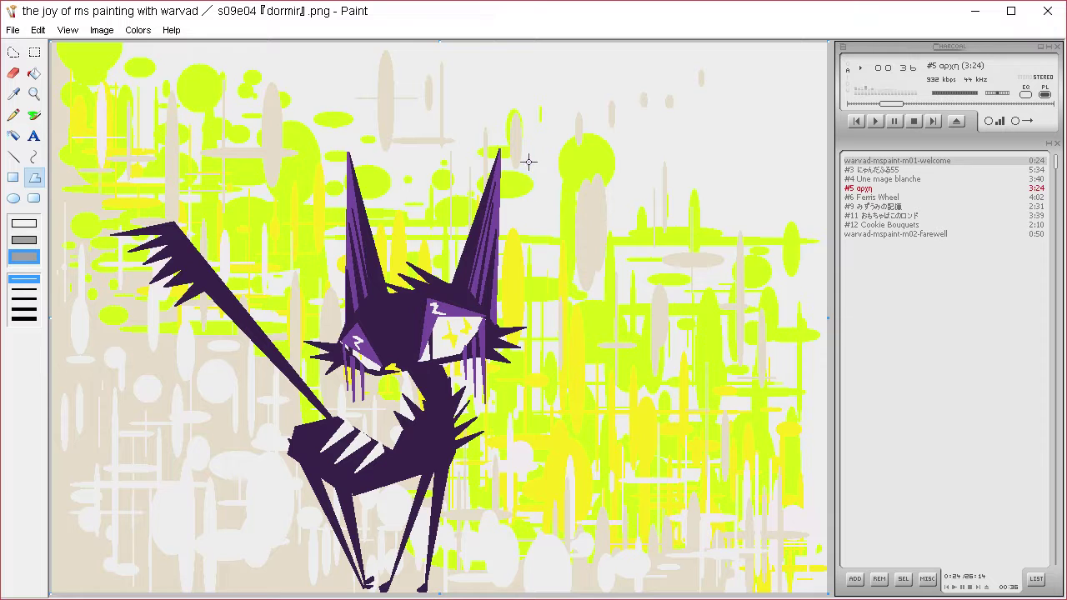
# Sample the light colour beside the neck and cover the neck's left edge under the chin with a polygon to straighten it
pyautogui.click(14, 93)
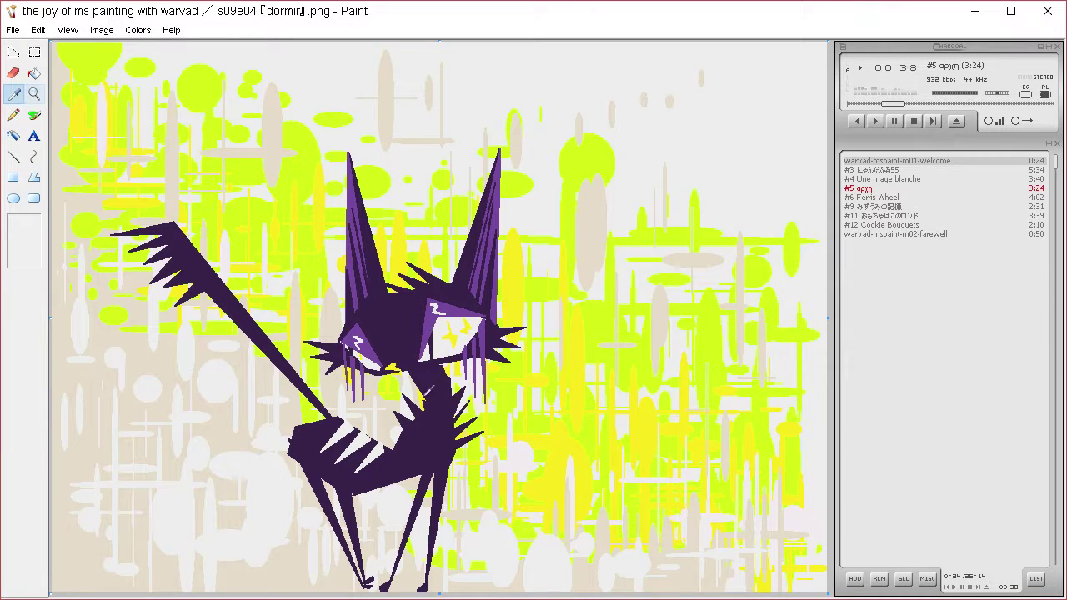
pyautogui.click(413, 379)
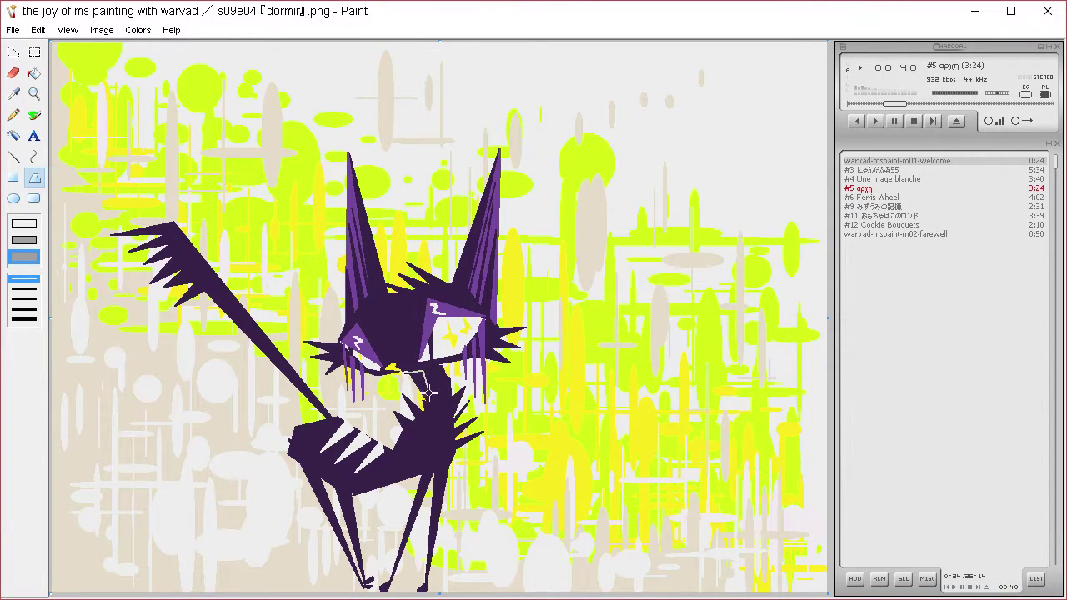
pyautogui.moveTo(424, 403); pyautogui.dragTo(427, 403)
pyautogui.click(407, 375)
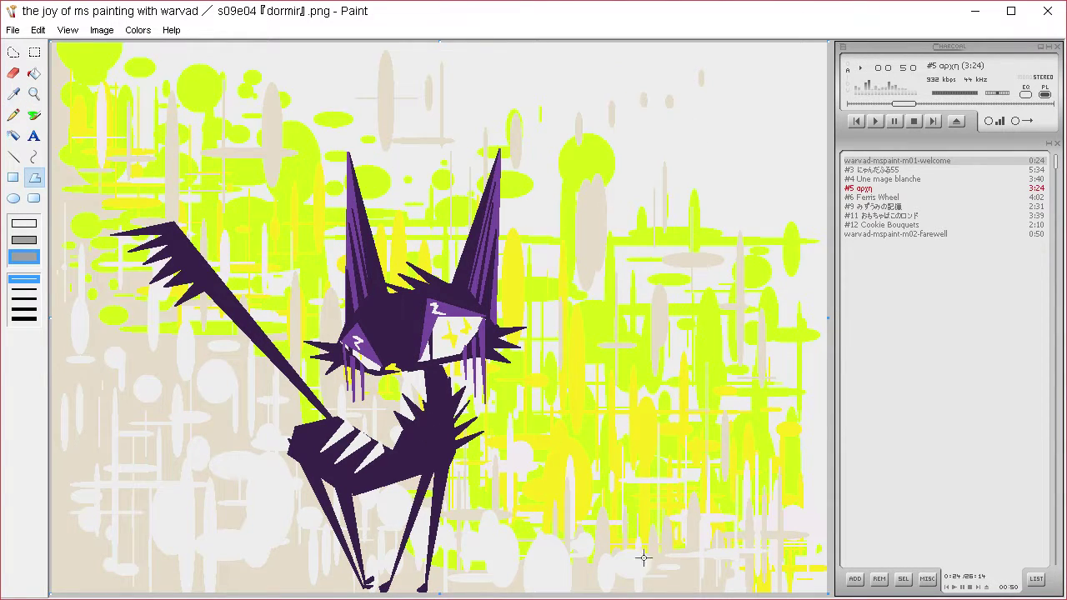
# Draw a large dark purple curved shape sweeping along the canvas's bottom edge and rising to a pointed tip at the right
pyautogui.moveTo(53, 499); pyautogui.dragTo(79, 529)
pyautogui.click(175, 593)
pyautogui.moveTo(196, 597); pyautogui.dragTo(259, 598)
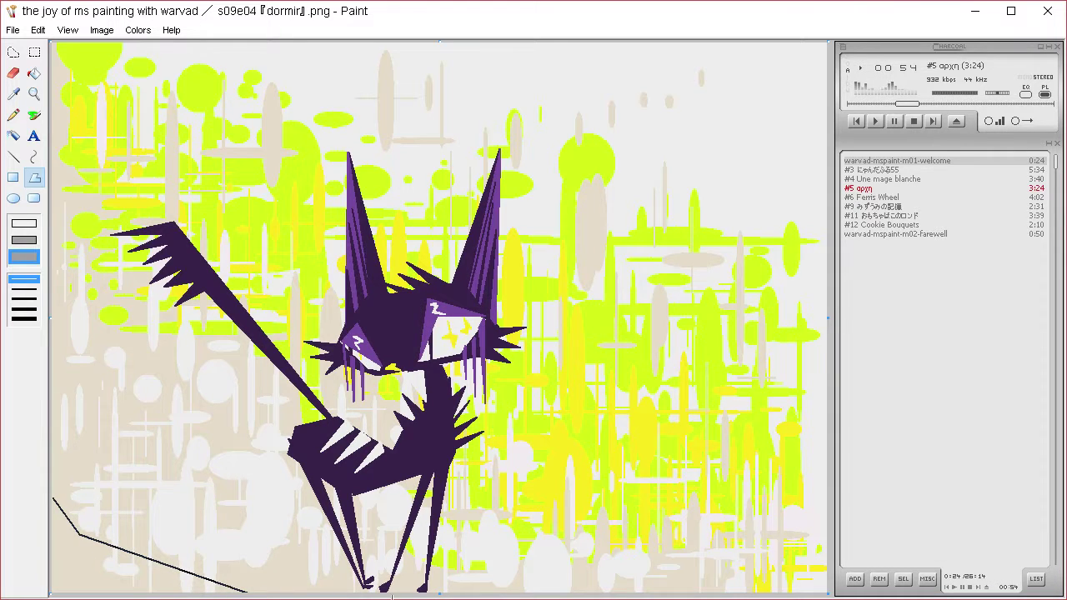
pyautogui.click(489, 592)
pyautogui.moveTo(523, 576); pyautogui.dragTo(647, 543)
pyautogui.click(723, 467)
pyautogui.moveTo(721, 375); pyautogui.dragTo(767, 378)
pyautogui.click(746, 324)
pyautogui.moveTo(745, 325); pyautogui.dragTo(749, 324)
pyautogui.moveTo(789, 421); pyautogui.dragTo(815, 462)
pyautogui.moveTo(757, 555); pyautogui.dragTo(743, 571)
pyautogui.click(663, 597)
pyautogui.moveTo(663, 594); pyautogui.dragTo(674, 593)
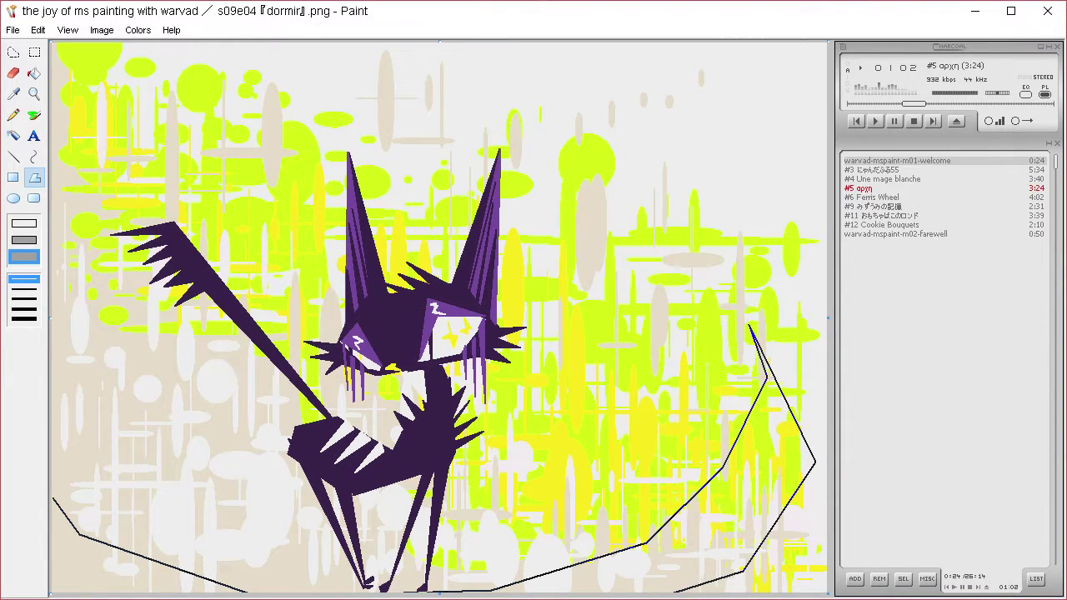
pyautogui.doubleClick(53, 496)
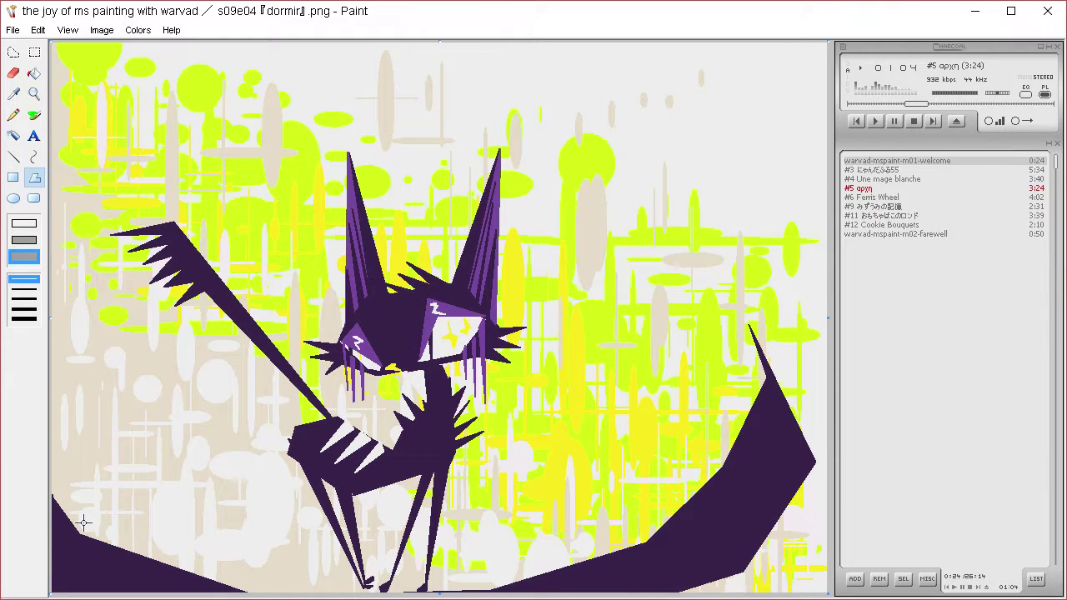
# Draw a thin dark purple pointed band following the inner edge of the large curved shape on the right
pyautogui.moveTo(715, 332); pyautogui.dragTo(736, 383)
pyautogui.click(692, 488)
pyautogui.click(559, 554)
pyautogui.click(463, 575)
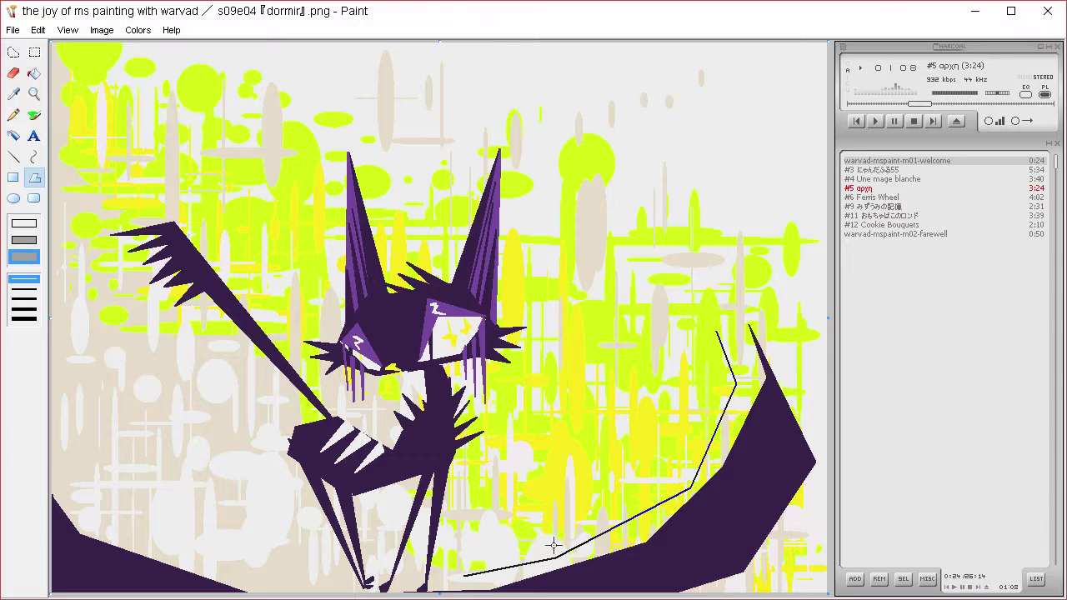
pyautogui.doubleClick(745, 364)
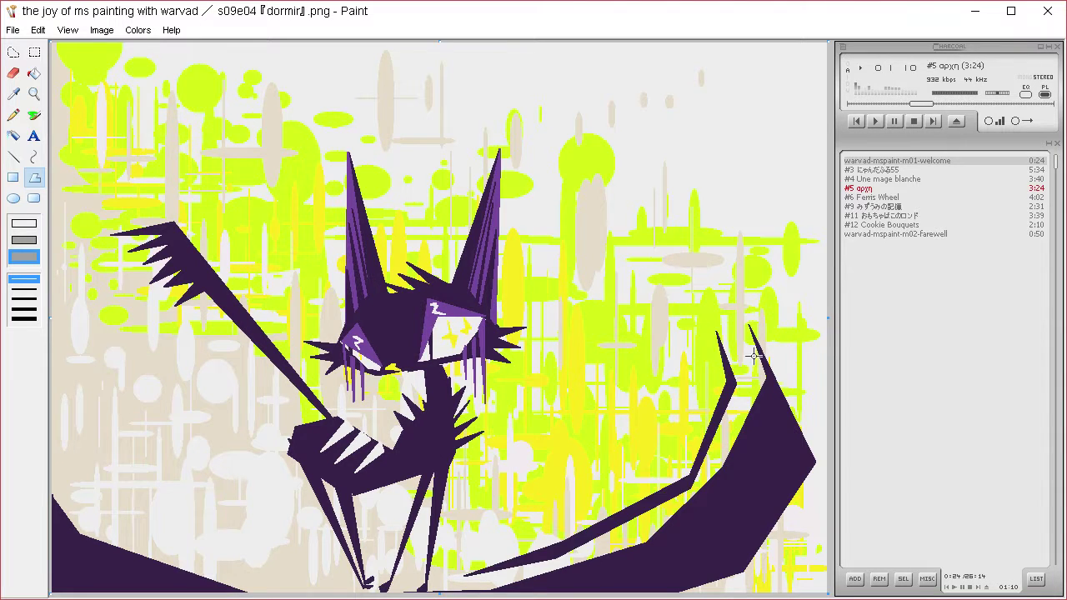
# Draw a matching thin dark purple band above the curved shape in the canvas's lower left corner
pyautogui.moveTo(52, 423); pyautogui.dragTo(306, 586)
pyautogui.moveTo(225, 573); pyautogui.dragTo(233, 579)
pyautogui.moveTo(110, 529); pyautogui.dragTo(76, 501)
pyautogui.doubleClick(80, 498)
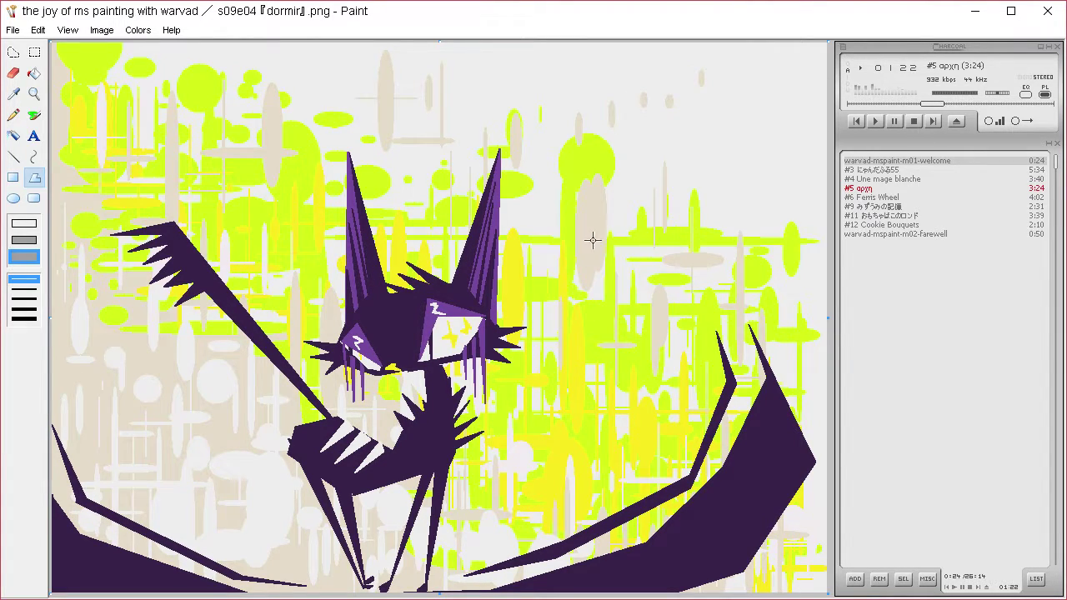
# Sample the white of the back stripes and draw white spike stripes on the forehead and pointed white marks on the chest
pyautogui.click(22, 92)
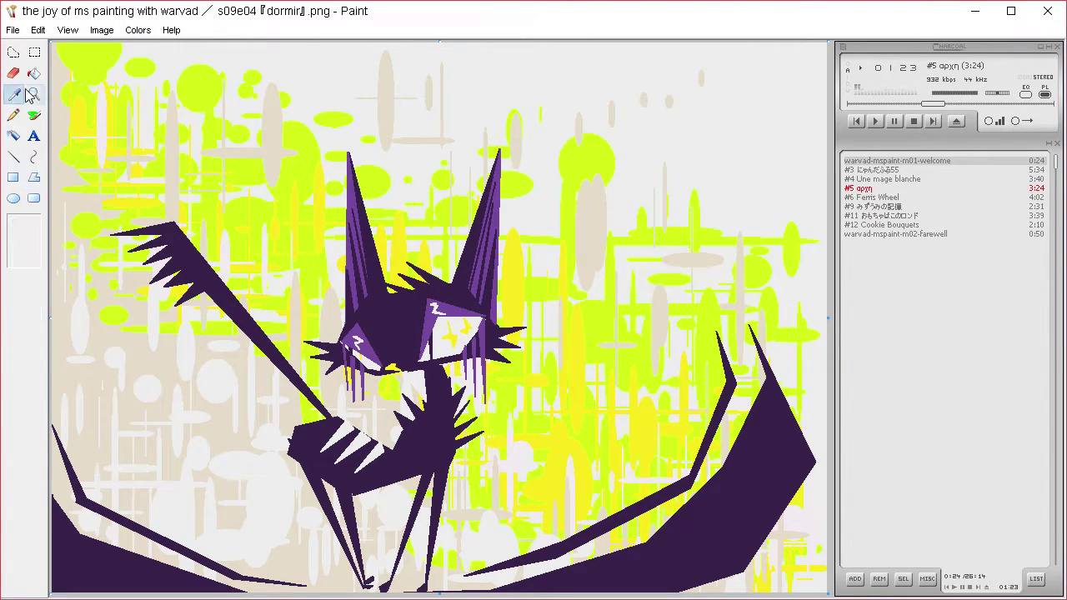
pyautogui.click(362, 444)
pyautogui.moveTo(368, 318); pyautogui.dragTo(380, 344)
pyautogui.doubleClick(372, 306)
pyautogui.moveTo(384, 306); pyautogui.dragTo(391, 340)
pyautogui.doubleClick(392, 302)
pyautogui.moveTo(407, 297); pyautogui.dragTo(403, 331)
pyautogui.doubleClick(416, 296)
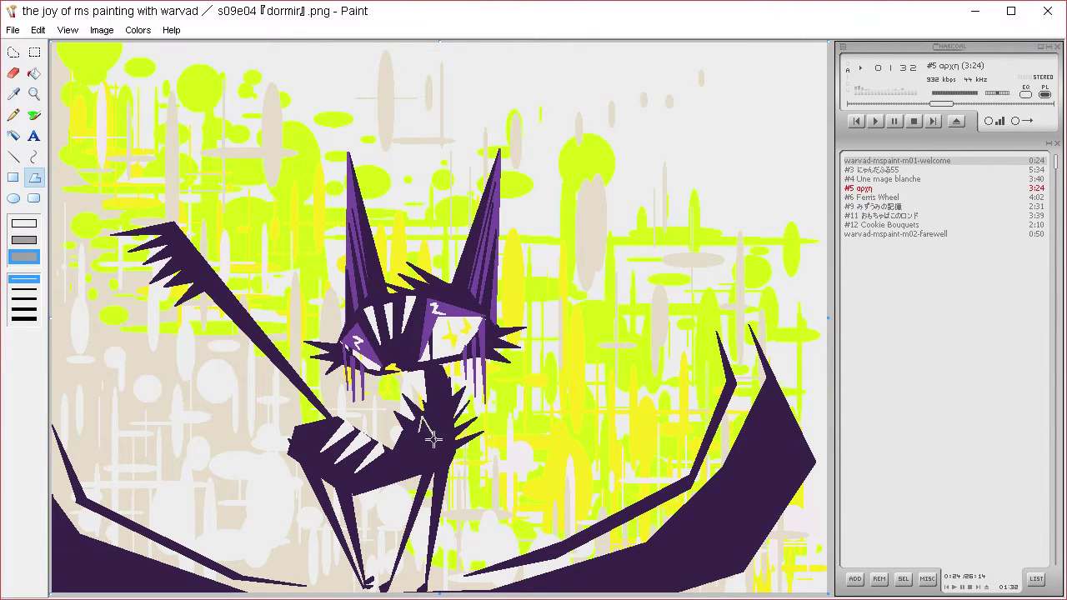
pyautogui.moveTo(458, 416); pyautogui.dragTo(455, 431)
pyautogui.doubleClick(442, 439)
pyautogui.click(141, 30)
pyautogui.click(155, 48)
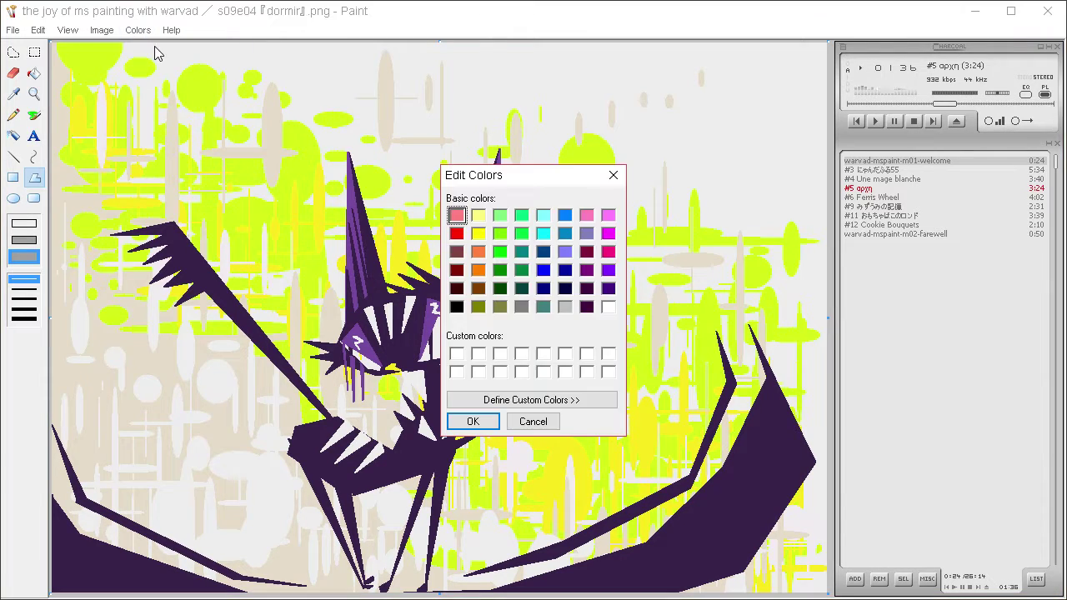
pyautogui.click(536, 422)
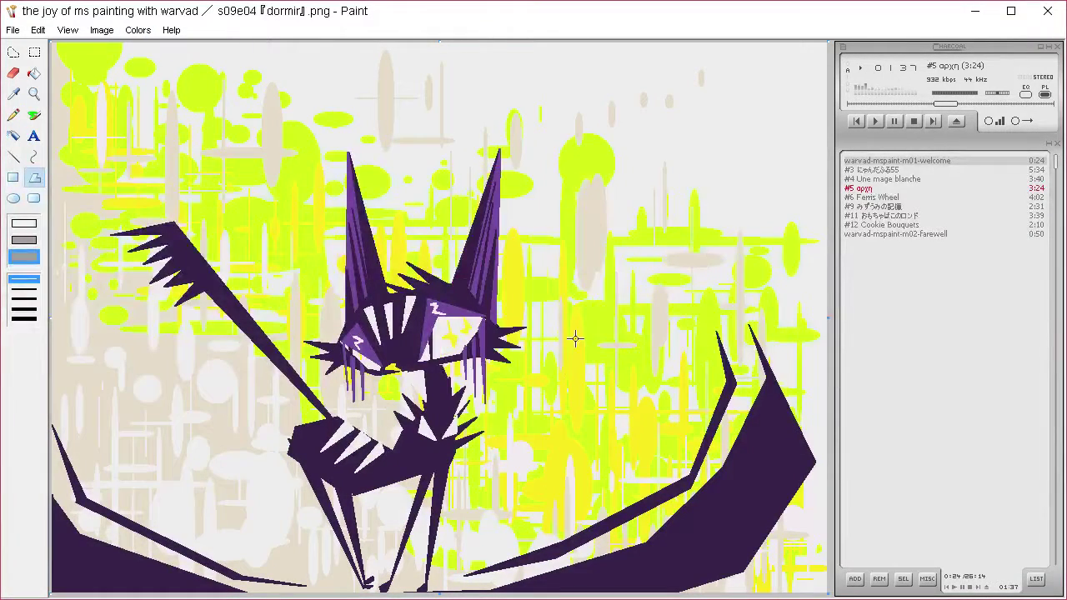
# Define a custom mauve drawing colour with red 158, green 82 and blue 132
pyautogui.click(14, 94)
pyautogui.click(139, 30)
pyautogui.click(155, 50)
pyautogui.click(602, 401)
pyautogui.moveTo(734, 244); pyautogui.dragTo(716, 209)
pyautogui.moveTo(805, 205); pyautogui.dragTo(805, 288)
pyautogui.click(737, 268)
pyautogui.moveTo(737, 268); pyautogui.dragTo(795, 277)
pyautogui.click(762, 301)
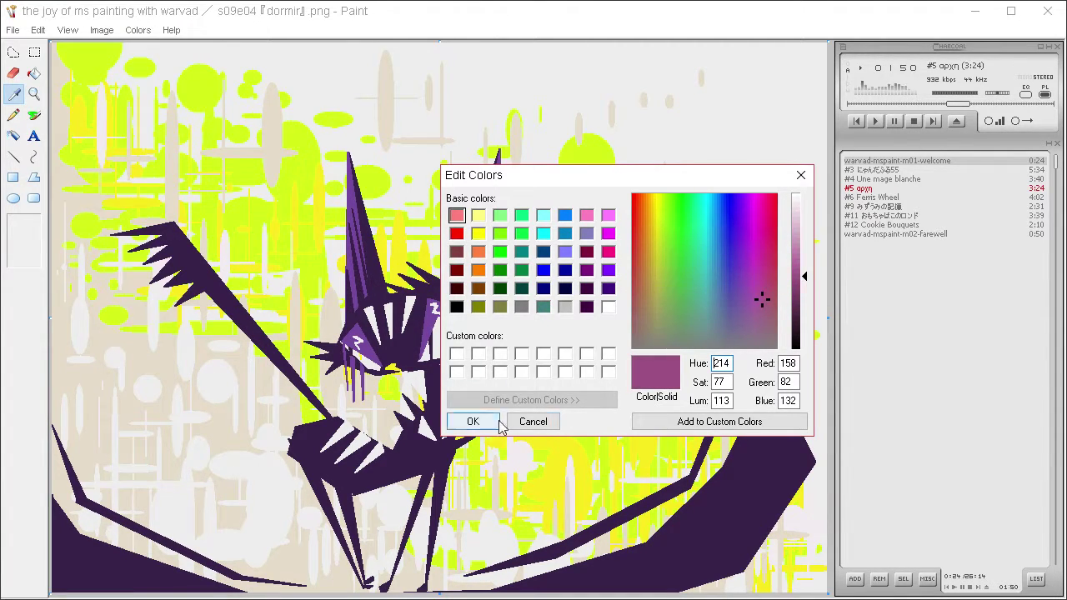
pyautogui.click(488, 421)
# Draw a mauve filled polygon around the neck below the chin as a scarf
pyautogui.click(35, 177)
pyautogui.click(23, 257)
pyautogui.click(443, 397)
pyautogui.click(456, 387)
pyautogui.click(445, 366)
pyautogui.click(444, 365)
pyautogui.click(431, 375)
# Draw two long pointed mauve scarf tails extending to the right from the neck
pyautogui.moveTo(465, 393); pyautogui.dragTo(567, 433)
pyautogui.click(548, 461)
pyautogui.click(498, 419)
pyautogui.click(461, 399)
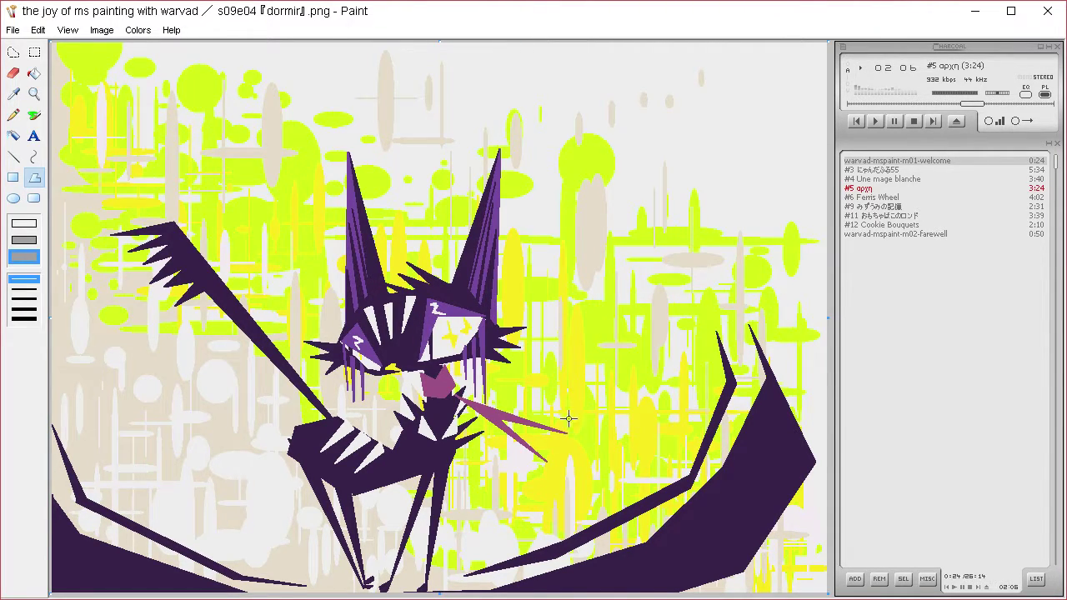
# Sample a white tone and add small angular highlights to the scarf and its tails
pyautogui.click(15, 95)
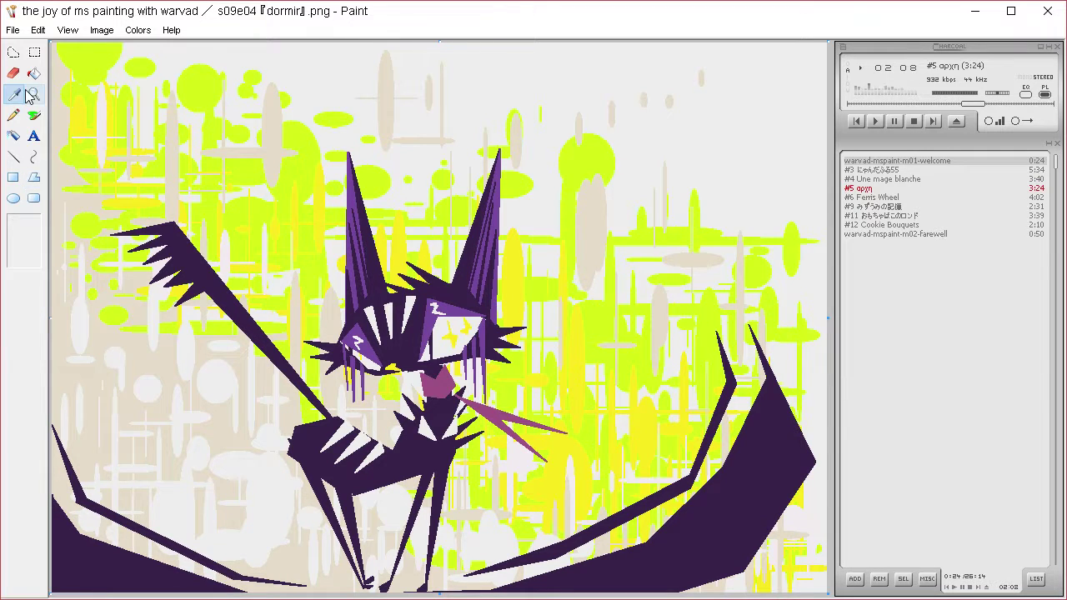
pyautogui.click(338, 413)
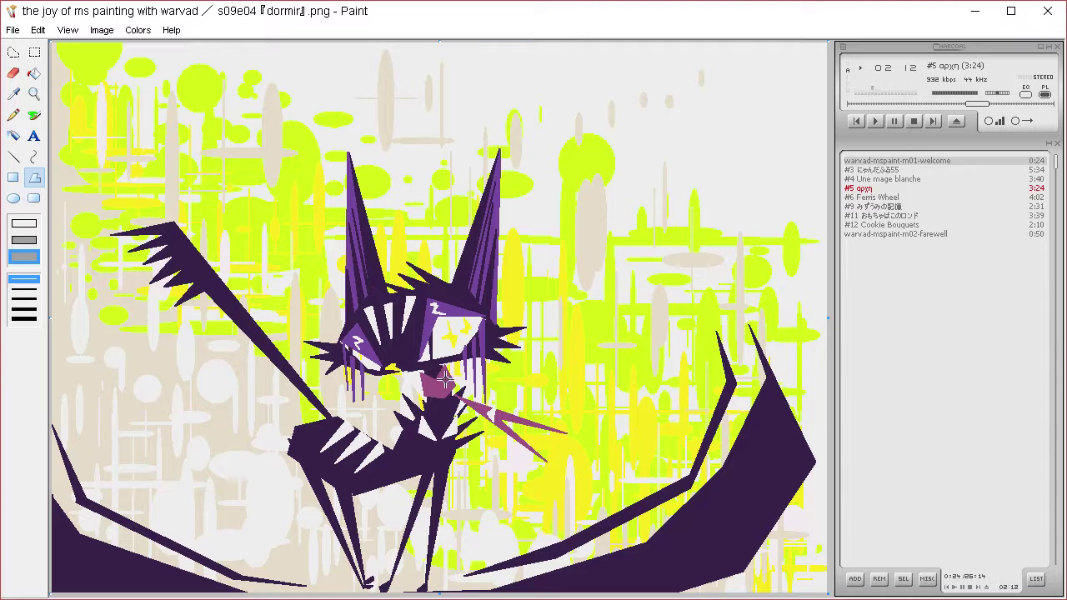
pyautogui.click(426, 382)
pyautogui.doubleClick(441, 392)
# Try drawing a jagged white burst shape beside the left ear, and undo it
pyautogui.click(12, 94)
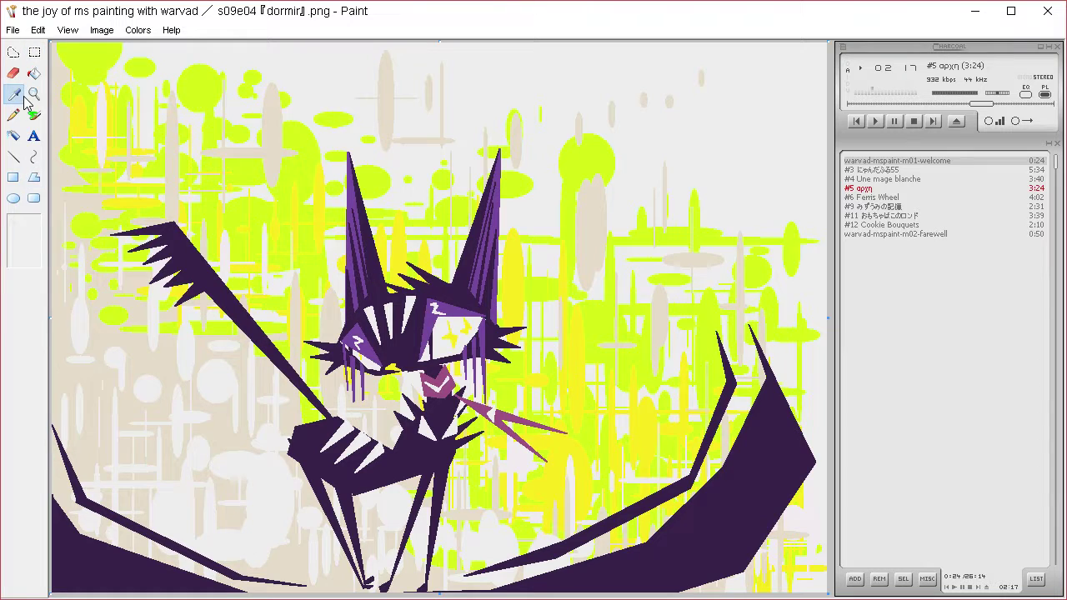
pyautogui.click(446, 343)
pyautogui.moveTo(347, 191); pyautogui.dragTo(325, 167)
pyautogui.click(346, 233)
pyautogui.click(296, 235)
pyautogui.click(342, 274)
pyautogui.click(297, 299)
pyautogui.click(347, 298)
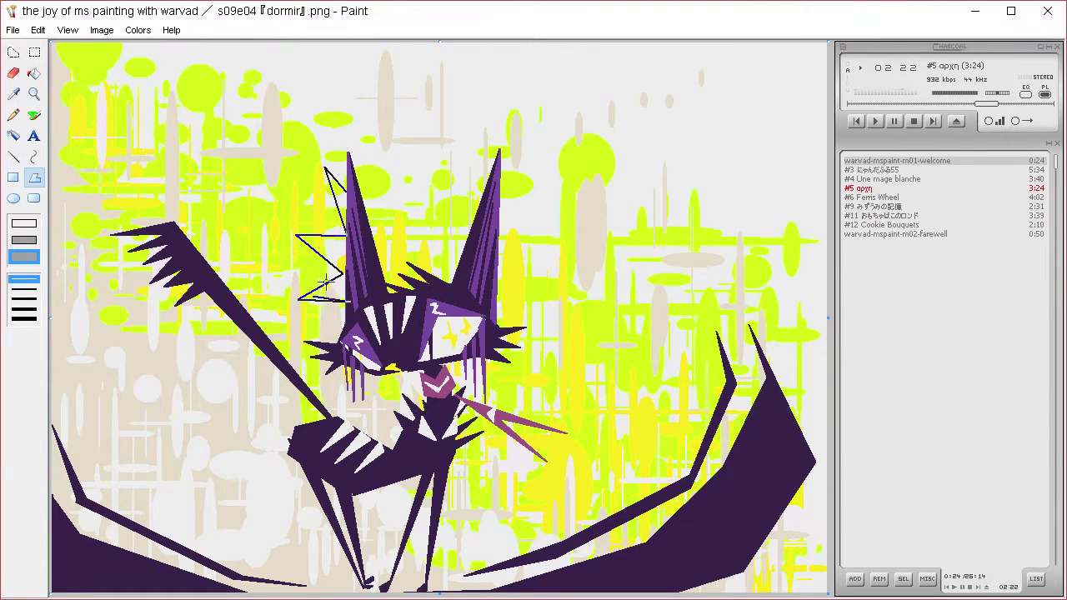
pyautogui.click(344, 172)
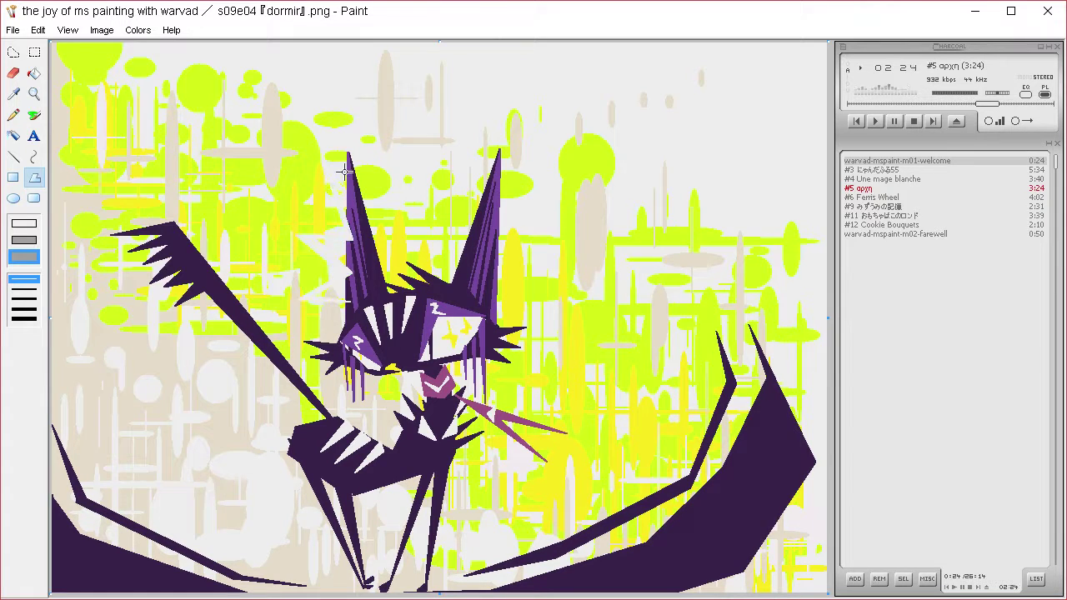
pyautogui.hotkey('ctrl', 'z')
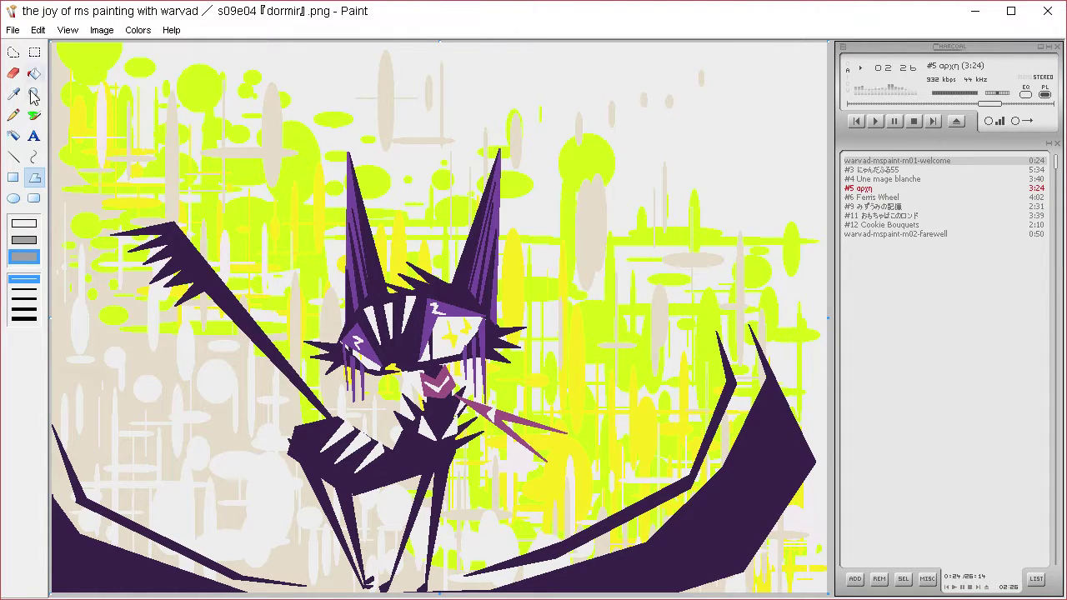
# Sample the white of the large eye and darken it to a light grey of red, green and blue 206
pyautogui.click(14, 93)
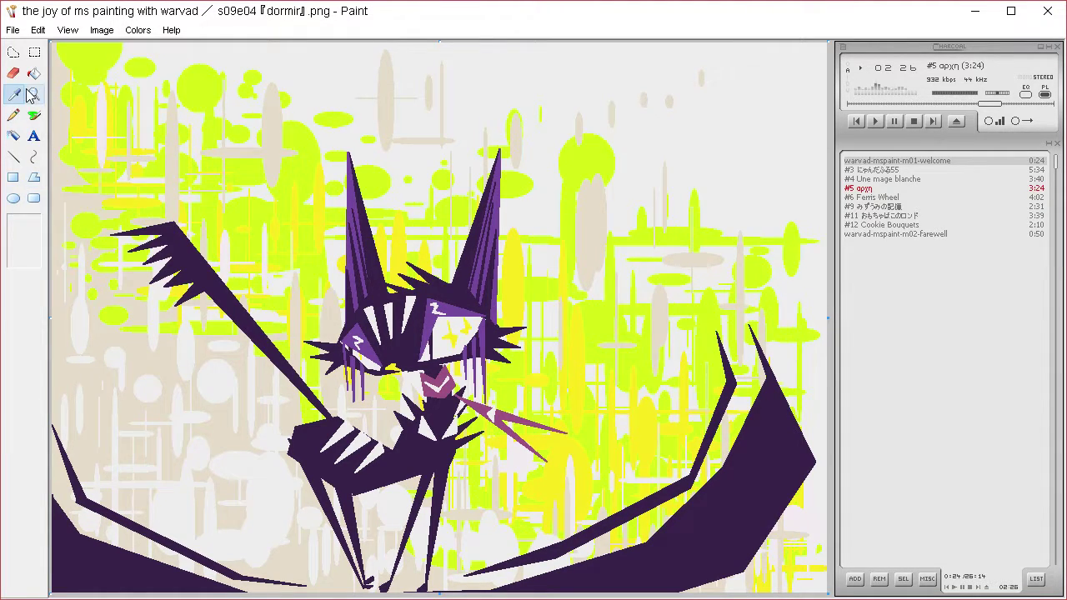
pyautogui.click(449, 315)
pyautogui.click(139, 31)
pyautogui.click(144, 52)
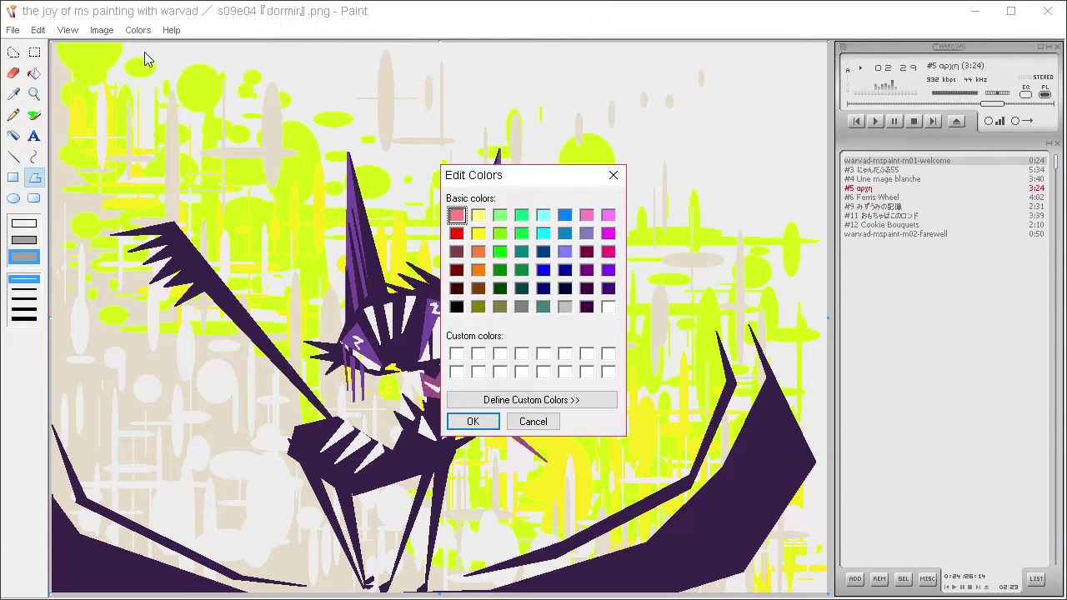
pyautogui.click(581, 397)
pyautogui.moveTo(805, 224); pyautogui.dragTo(801, 225)
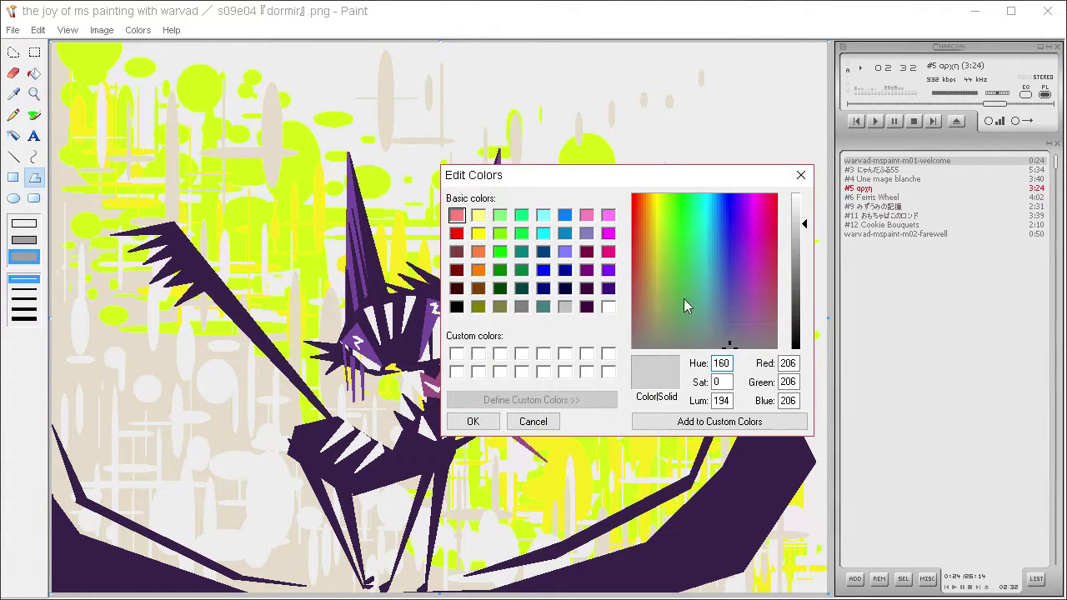
pyautogui.click(490, 421)
# Draw a thin light grey zigzag line of large spikes beside the left ear
pyautogui.moveTo(324, 188); pyautogui.dragTo(301, 124)
pyautogui.click(336, 218)
pyautogui.click(268, 269)
pyautogui.click(334, 274)
pyautogui.click(297, 324)
pyautogui.click(347, 289)
pyautogui.click(298, 321)
pyautogui.click(341, 271)
pyautogui.click(271, 267)
pyautogui.click(343, 219)
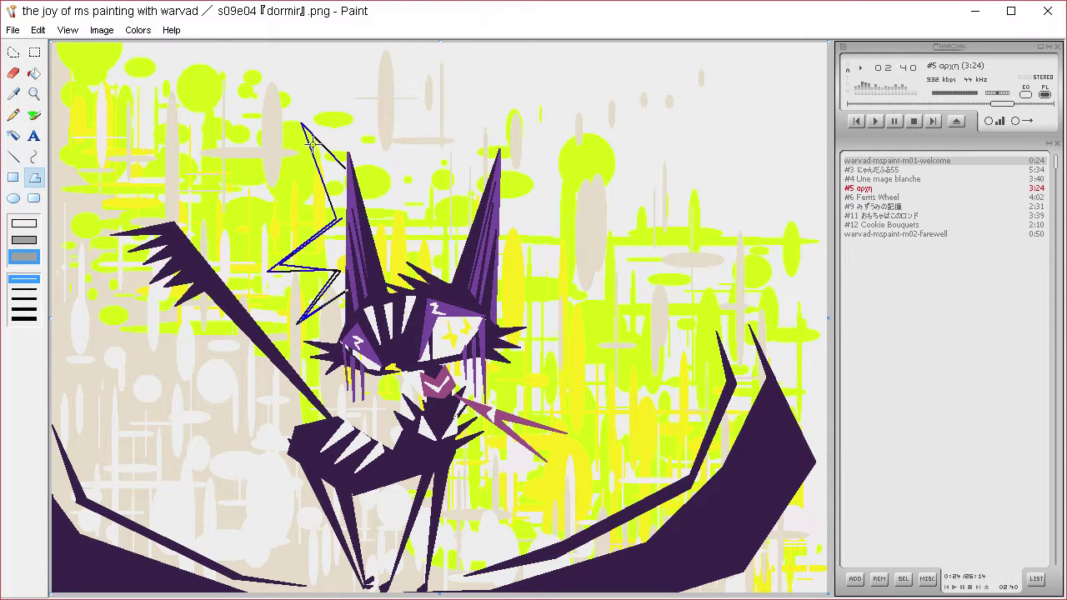
pyautogui.doubleClick(311, 142)
# Draw a matching light grey zigzag line of large spikes beside the right ear
pyautogui.moveTo(501, 161); pyautogui.dragTo(542, 127)
pyautogui.click(512, 211)
pyautogui.click(567, 311)
pyautogui.click(494, 312)
pyautogui.click(557, 308)
pyautogui.click(505, 255)
pyautogui.click(557, 227)
pyautogui.click(506, 210)
pyautogui.doubleClick(541, 138)
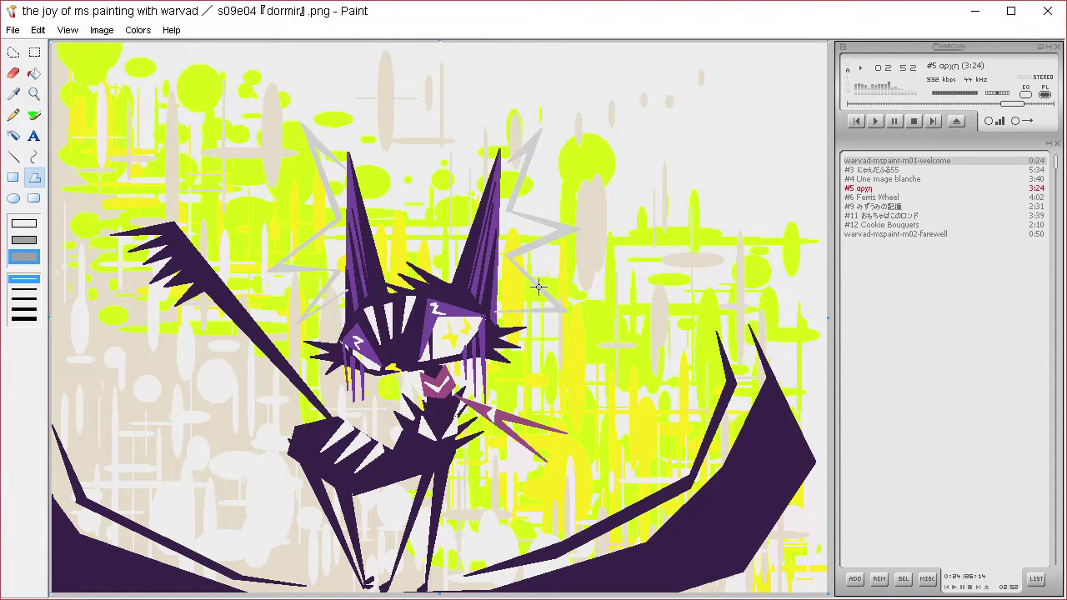
# Trim the rear edge of the cat's body with the background colour and thicken the upper legs in dark purple
pyautogui.click(13, 93)
pyautogui.click(305, 407)
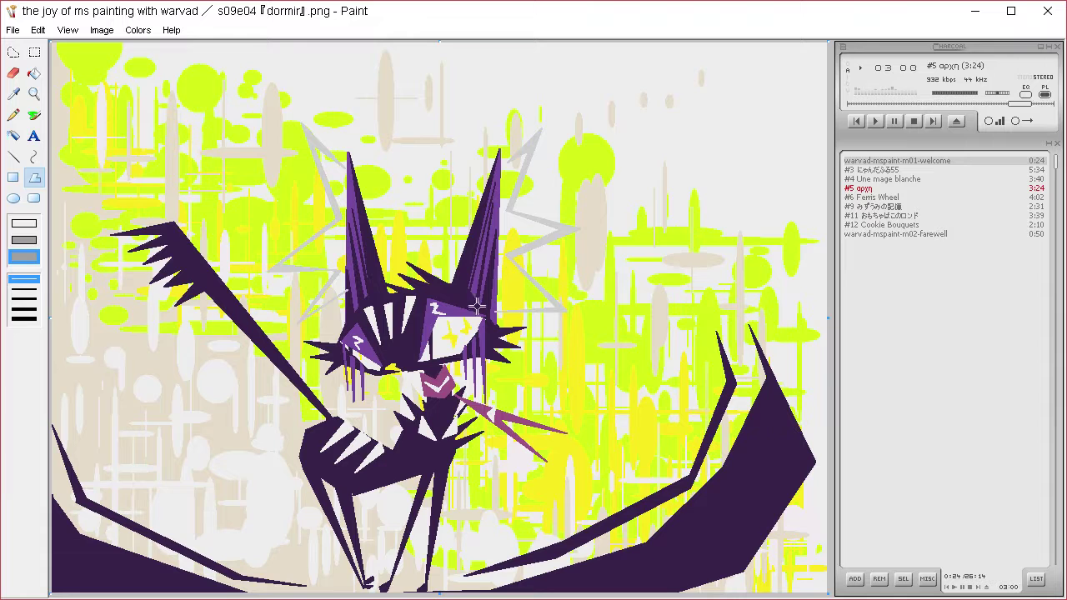
pyautogui.click(13, 94)
pyautogui.click(330, 472)
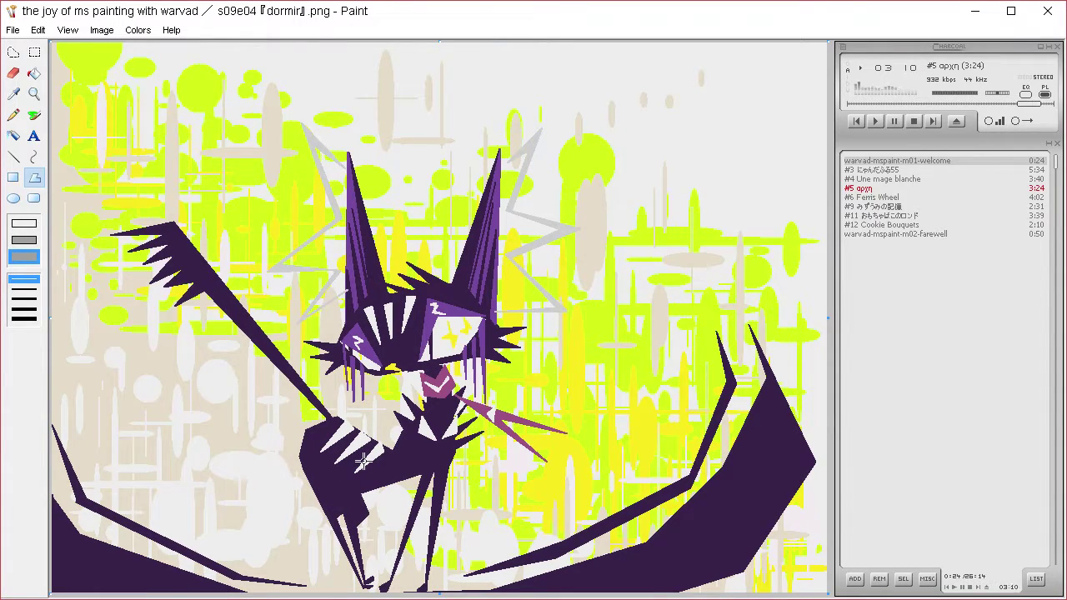
pyautogui.moveTo(410, 516); pyautogui.dragTo(410, 461)
pyautogui.click(428, 463)
pyautogui.doubleClick(425, 489)
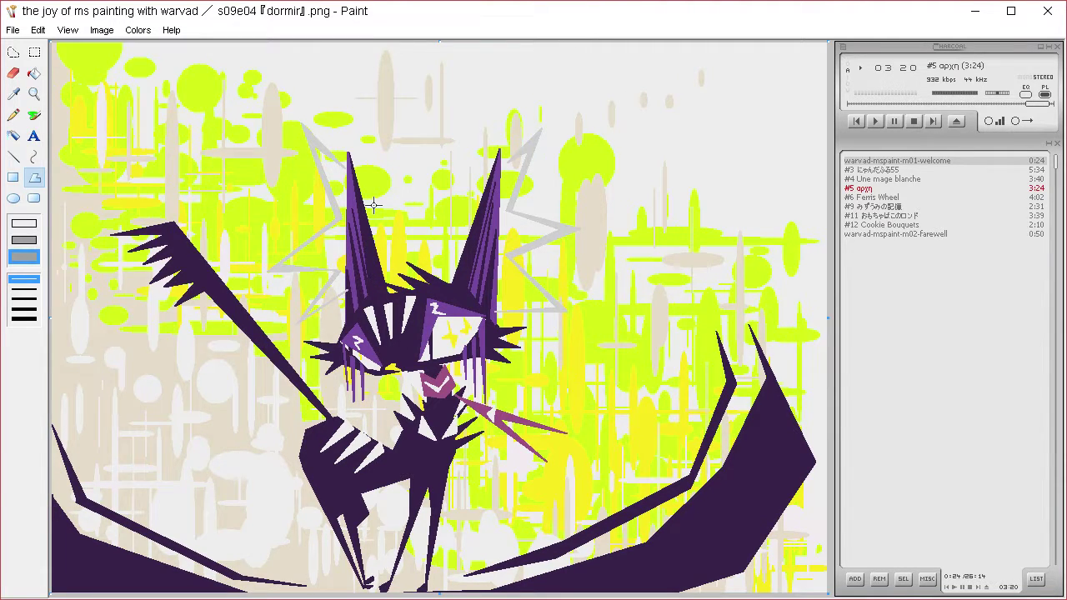
# Sample the cat's dark purple and outline the yellow sparkles in the large eye with thin pencil lines
pyautogui.click(13, 95)
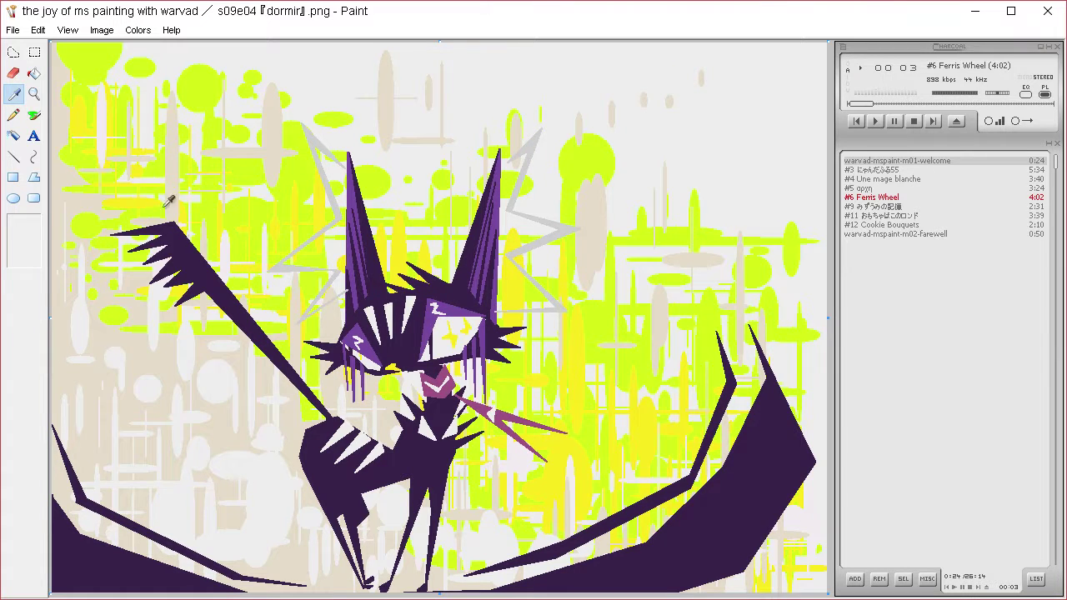
pyautogui.click(189, 241)
pyautogui.click(14, 95)
pyautogui.click(204, 255)
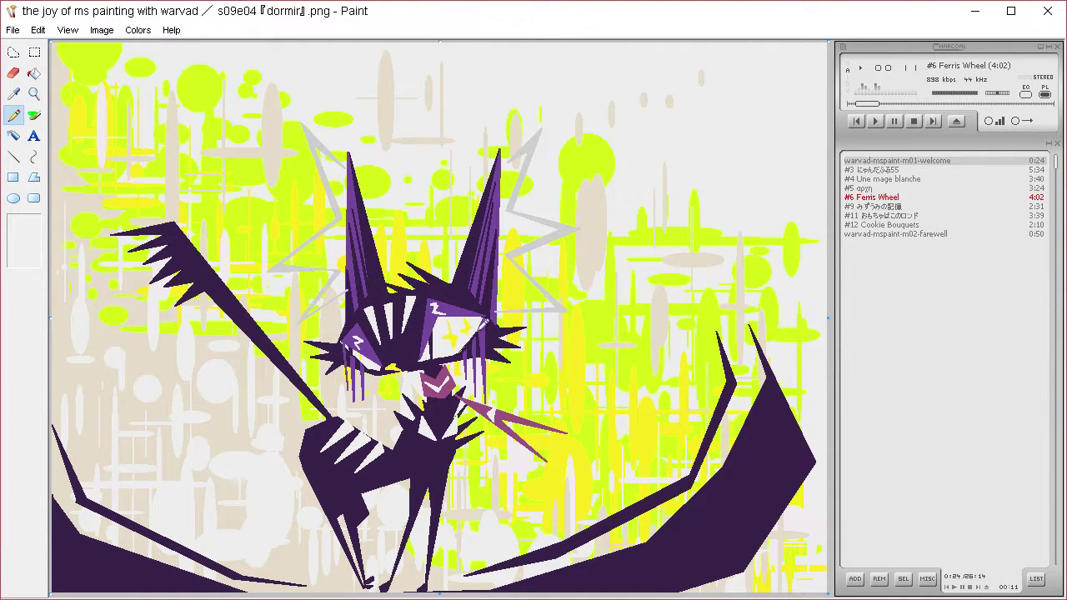
pyautogui.moveTo(472, 339); pyautogui.dragTo(457, 354)
pyautogui.hotkey('ctrl', 'z')
pyautogui.moveTo(445, 338)
pyautogui.mouseDown()
pyautogui.moveTo(452, 342)
pyautogui.moveTo(451, 322)
pyautogui.moveTo(465, 338)
pyautogui.moveTo(465, 321)
pyautogui.mouseUp()
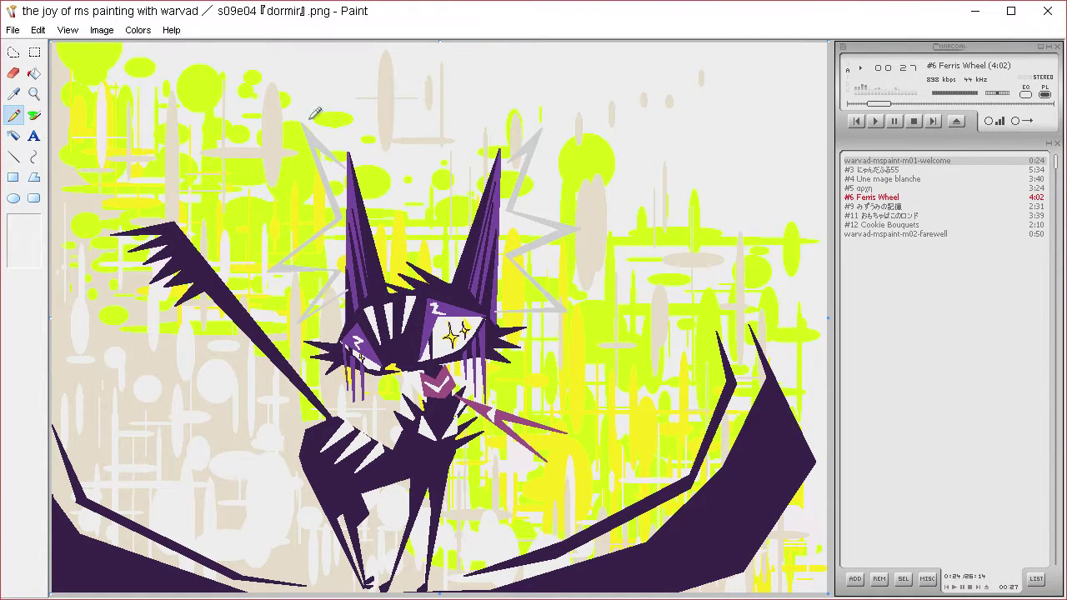
# Paint out the sparkle in the small eye and fill that eye's white area with dark purple
pyautogui.click(14, 93)
pyautogui.click(361, 357)
pyautogui.moveTo(355, 336); pyautogui.dragTo(364, 345)
pyautogui.moveTo(363, 342); pyautogui.dragTo(364, 351)
pyautogui.click(15, 97)
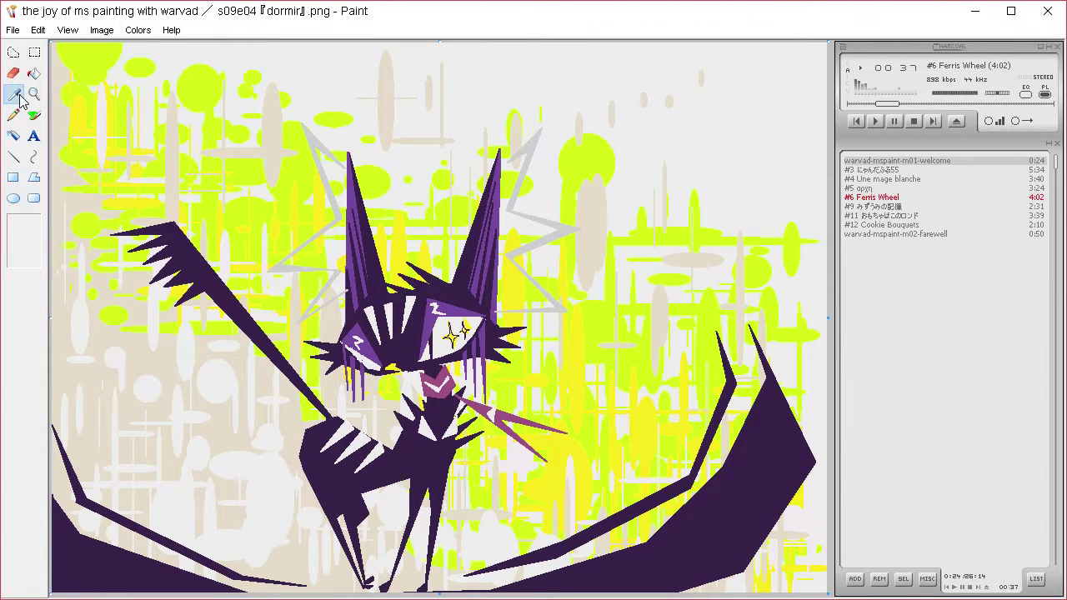
pyautogui.click(434, 340)
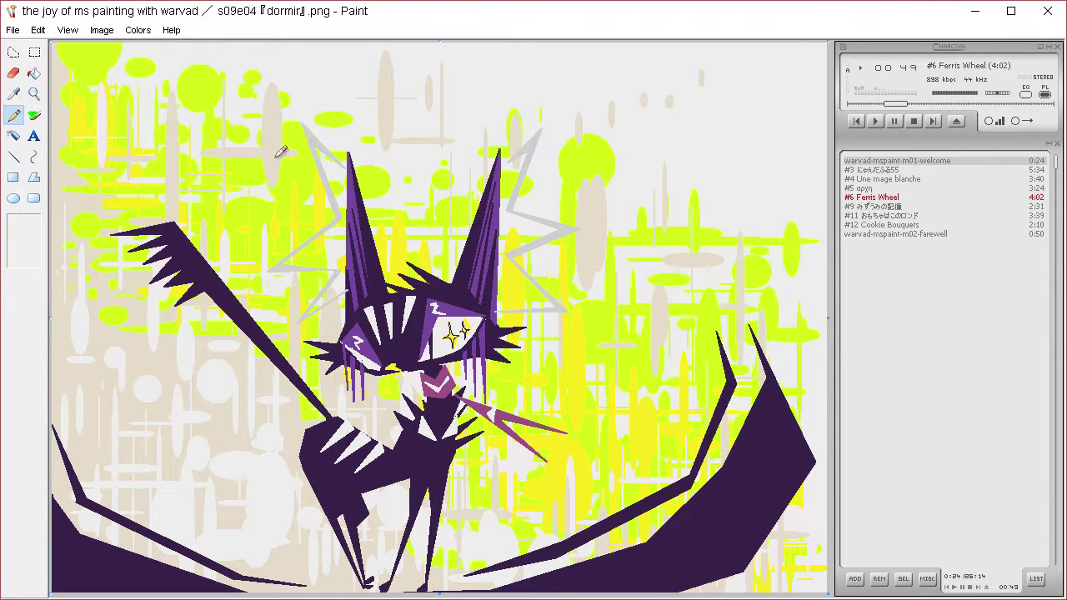
pyautogui.click(34, 74)
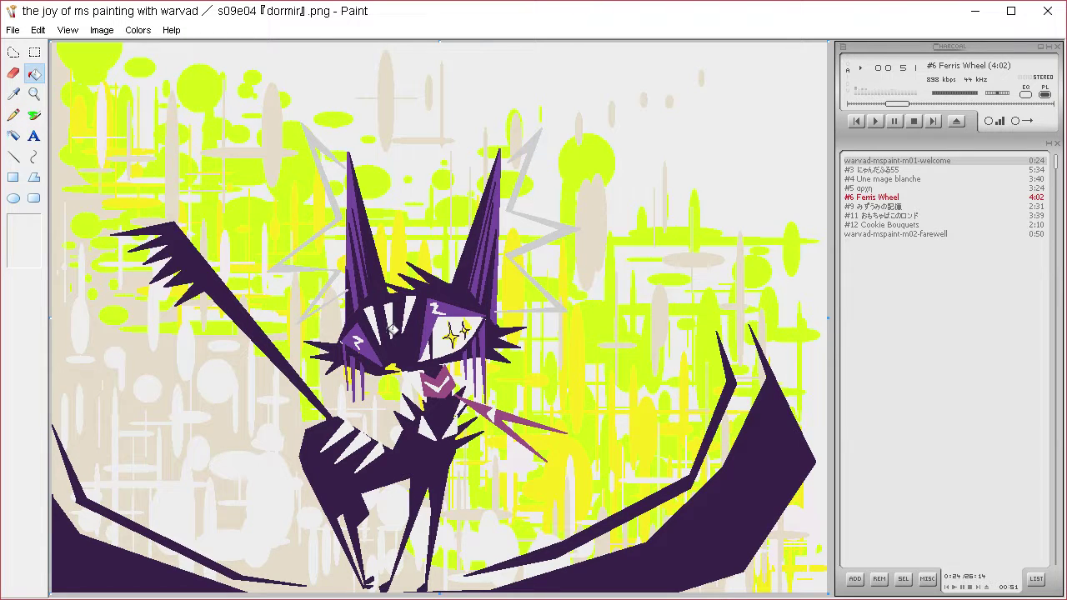
# Sample the dark outline colour and pencil thin outlines and fold lines on the mauve scarf
pyautogui.click(13, 93)
pyautogui.click(441, 340)
pyautogui.click(13, 115)
pyautogui.moveTo(422, 377)
pyautogui.mouseDown()
pyautogui.moveTo(429, 395)
pyautogui.moveTo(450, 360)
pyautogui.moveTo(433, 368)
pyautogui.moveTo(455, 377)
pyautogui.mouseUp()
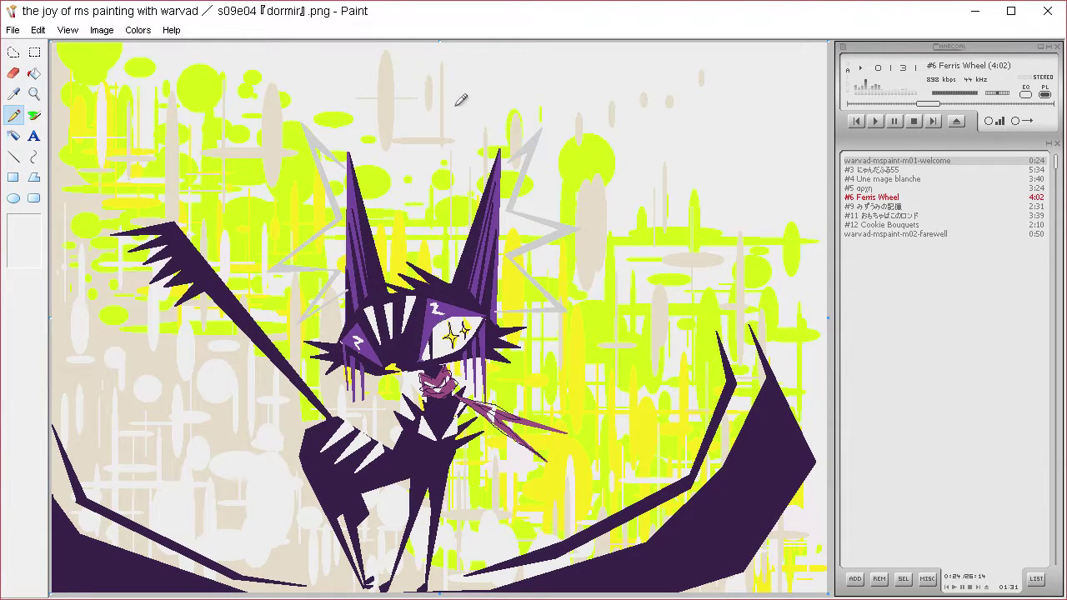
# Mix a bright pink custom colour and make it the drawing colour
pyautogui.click(137, 34)
pyautogui.click(172, 49)
pyautogui.click(584, 400)
pyautogui.click(761, 200)
pyautogui.click(803, 250)
pyautogui.moveTo(803, 250)
pyautogui.mouseDown()
pyautogui.moveTo(803, 238)
pyautogui.moveTo(793, 251)
pyautogui.mouseUp()
pyautogui.click(773, 201)
pyautogui.click(768, 200)
pyautogui.click(473, 421)
# Fill the scarf's knot and tails and both purple eyelids with the bright pink
pyautogui.click(34, 74)
pyautogui.click(511, 411)
pyautogui.click(482, 402)
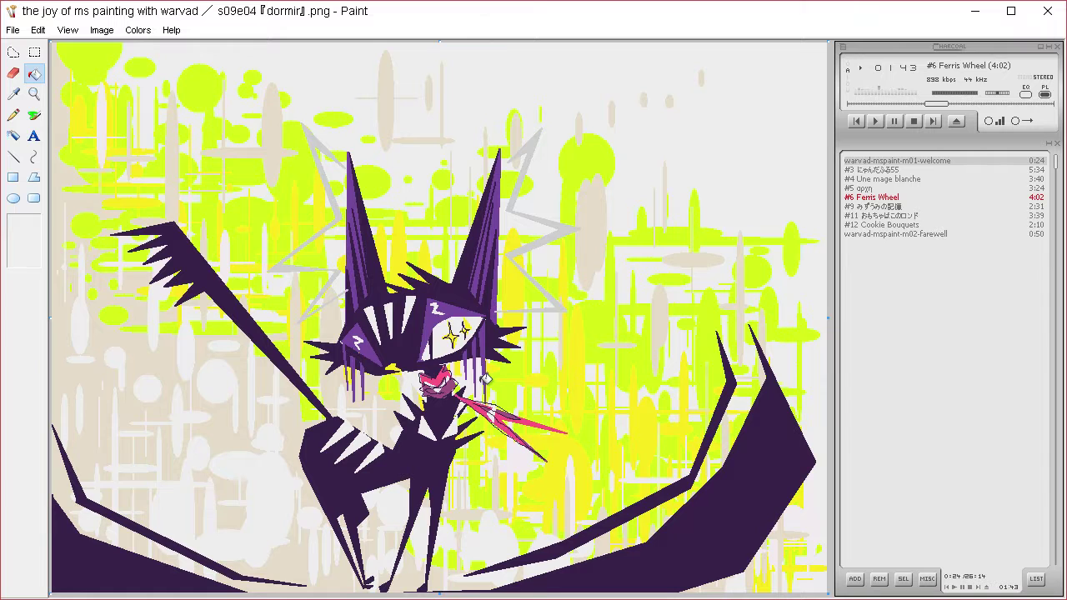
pyautogui.click(449, 394)
pyautogui.click(459, 307)
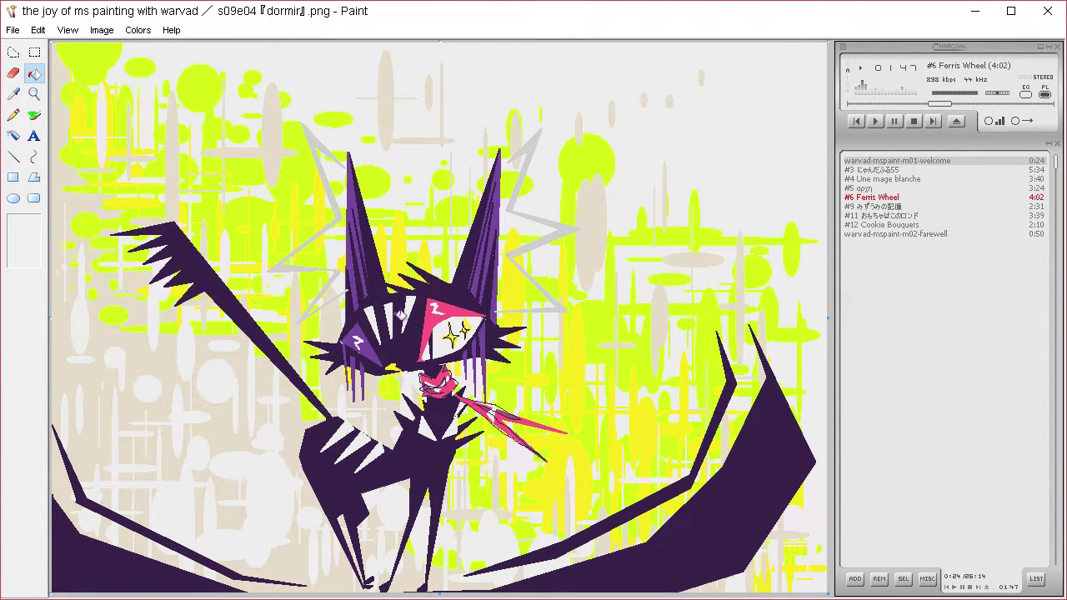
pyautogui.click(373, 340)
# Pencil small pink rings over the chest and along the inner edges of both ears
pyautogui.click(12, 115)
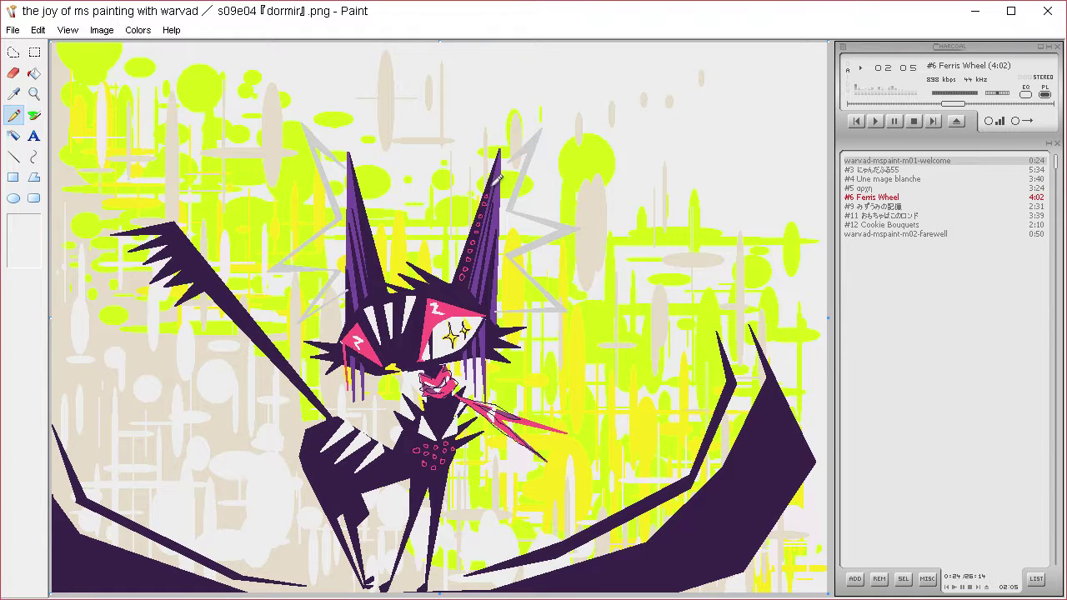
pyautogui.moveTo(376, 277); pyautogui.dragTo(371, 259)
pyautogui.click(374, 241)
pyautogui.click(372, 232)
pyautogui.click(370, 223)
pyautogui.click(369, 213)
pyautogui.click(367, 204)
pyautogui.click(364, 195)
# Pencil small pink rings down the upper part of the cat's raised tail
pyautogui.click(176, 231)
pyautogui.click(181, 242)
pyautogui.click(190, 247)
pyautogui.click(194, 256)
pyautogui.click(202, 269)
pyautogui.click(209, 276)
# Draw long thin pink contour lines along the large dark purple shapes in both lower corners of the picture
pyautogui.moveTo(550, 575)
pyautogui.mouseDown()
pyautogui.moveTo(669, 540)
pyautogui.moveTo(750, 455)
pyautogui.moveTo(778, 387)
pyautogui.moveTo(758, 469)
pyautogui.moveTo(663, 558)
pyautogui.moveTo(535, 582)
pyautogui.moveTo(552, 561)
pyautogui.mouseUp()
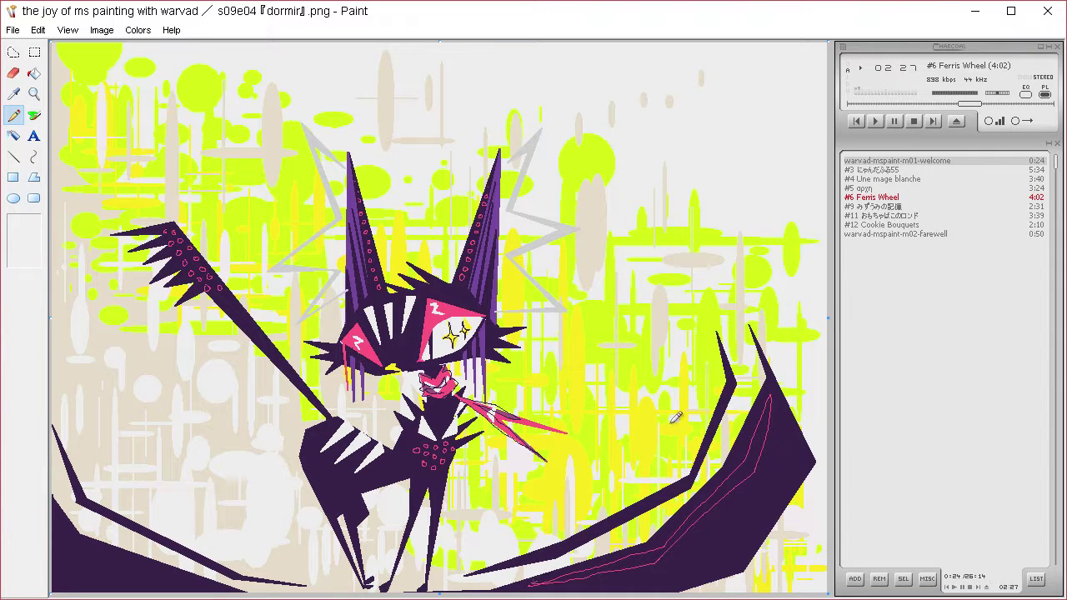
pyautogui.moveTo(615, 583)
pyautogui.mouseDown()
pyautogui.moveTo(689, 558)
pyautogui.moveTo(774, 464)
pyautogui.moveTo(793, 415)
pyautogui.moveTo(777, 488)
pyautogui.moveTo(718, 550)
pyautogui.moveTo(690, 575)
pyautogui.moveTo(604, 591)
pyautogui.mouseUp()
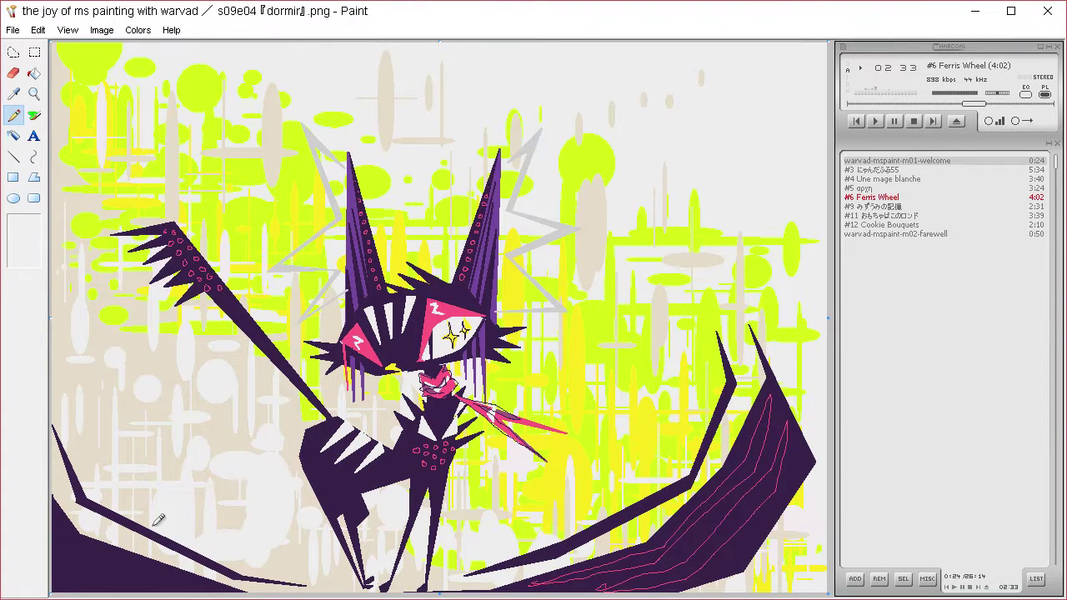
pyautogui.moveTo(227, 581)
pyautogui.mouseDown()
pyautogui.moveTo(117, 552)
pyautogui.moveTo(54, 505)
pyautogui.moveTo(83, 560)
pyautogui.moveTo(198, 576)
pyautogui.moveTo(92, 564)
pyautogui.moveTo(93, 586)
pyautogui.mouseUp()
# Cover the fur spikes at the end of the raised tail with a polygon in the light background colour
pyautogui.click(13, 93)
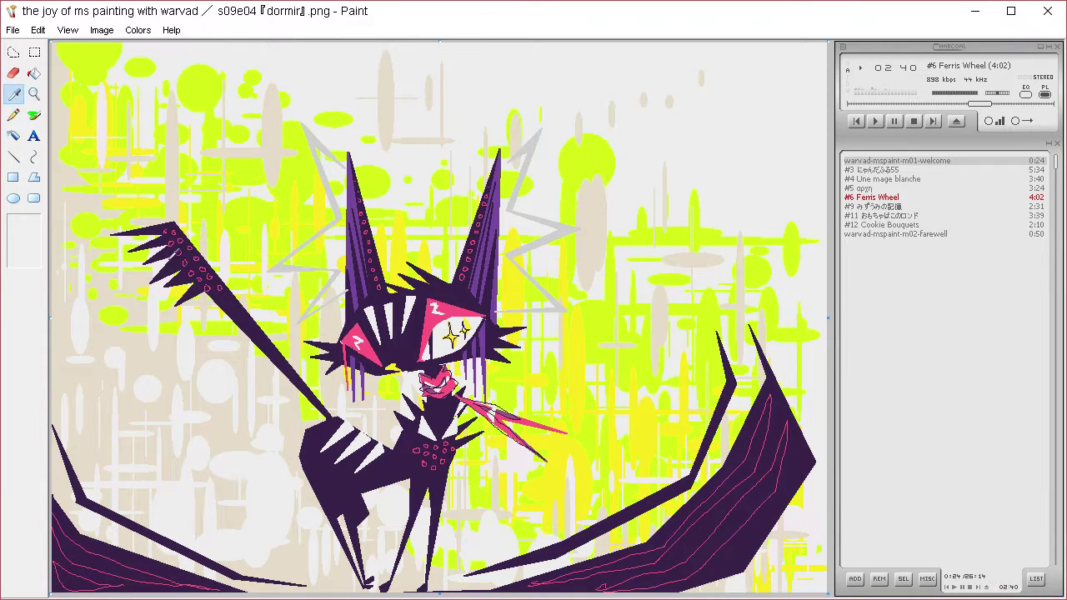
pyautogui.click(32, 137)
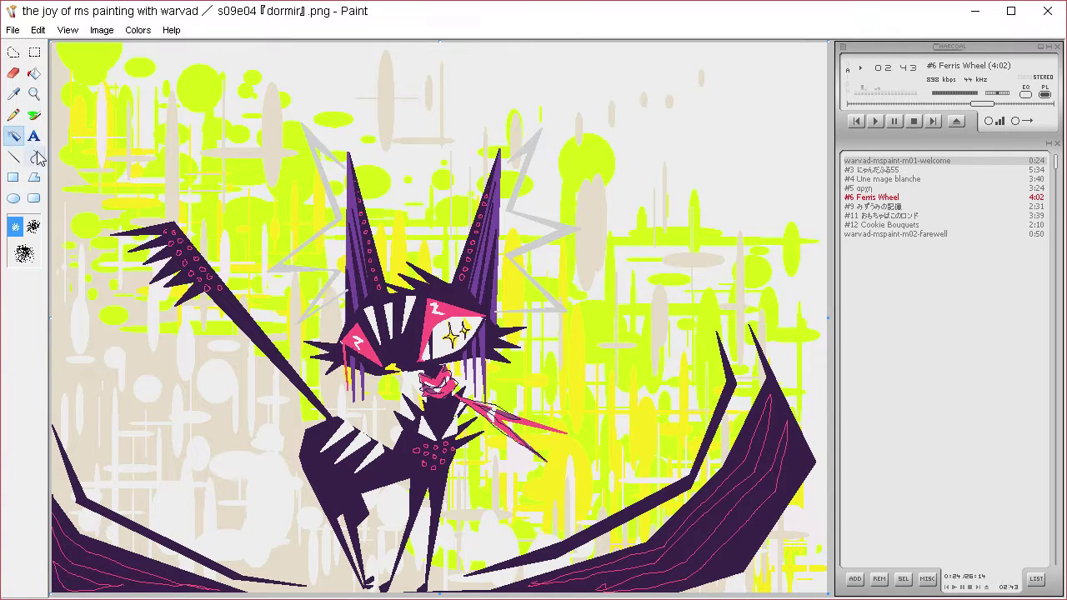
pyautogui.click(35, 177)
pyautogui.moveTo(165, 223); pyautogui.dragTo(158, 235)
pyautogui.moveTo(204, 288); pyautogui.dragTo(172, 304)
pyautogui.click(149, 287)
pyautogui.click(158, 265)
pyautogui.click(133, 266)
pyautogui.click(151, 253)
pyautogui.click(117, 255)
pyautogui.click(144, 239)
pyautogui.click(113, 241)
pyautogui.doubleClick(151, 223)
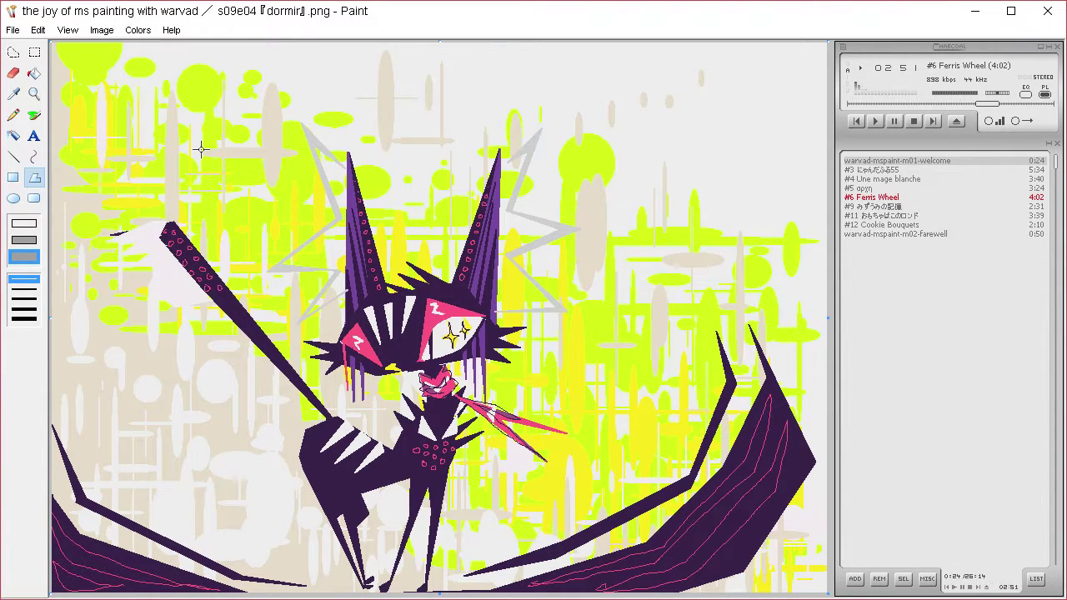
# Sample the dark purple and draw a new tail tip with three long upward-pointing spikes
pyautogui.click(16, 93)
pyautogui.click(176, 234)
pyautogui.moveTo(184, 234); pyautogui.dragTo(162, 190)
pyautogui.click(174, 227)
pyautogui.click(137, 192)
pyautogui.click(166, 232)
pyautogui.click(121, 202)
pyautogui.doubleClick(166, 245)
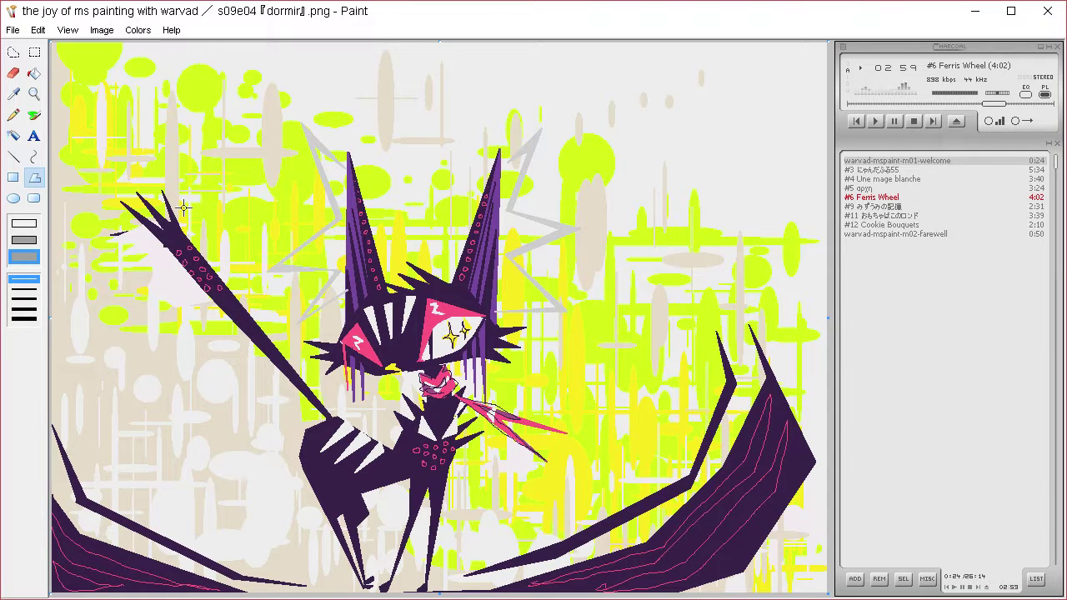
# Fill the leftover dark sliver beside the tail tip with the background colour, and add light ellipses below the tail tip
pyautogui.click(23, 93)
pyautogui.click(132, 238)
pyautogui.click(34, 74)
pyautogui.click(132, 237)
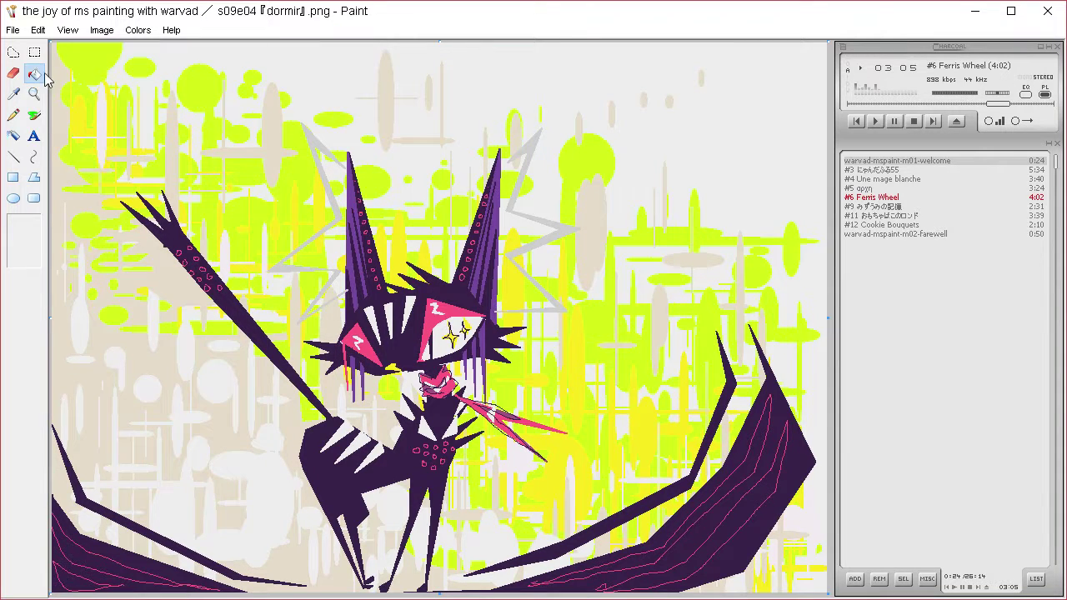
pyautogui.click(16, 199)
pyautogui.moveTo(129, 255)
pyautogui.mouseDown()
pyautogui.moveTo(175, 305)
pyautogui.moveTo(158, 308)
pyautogui.mouseUp()
pyautogui.moveTo(165, 283); pyautogui.dragTo(188, 300)
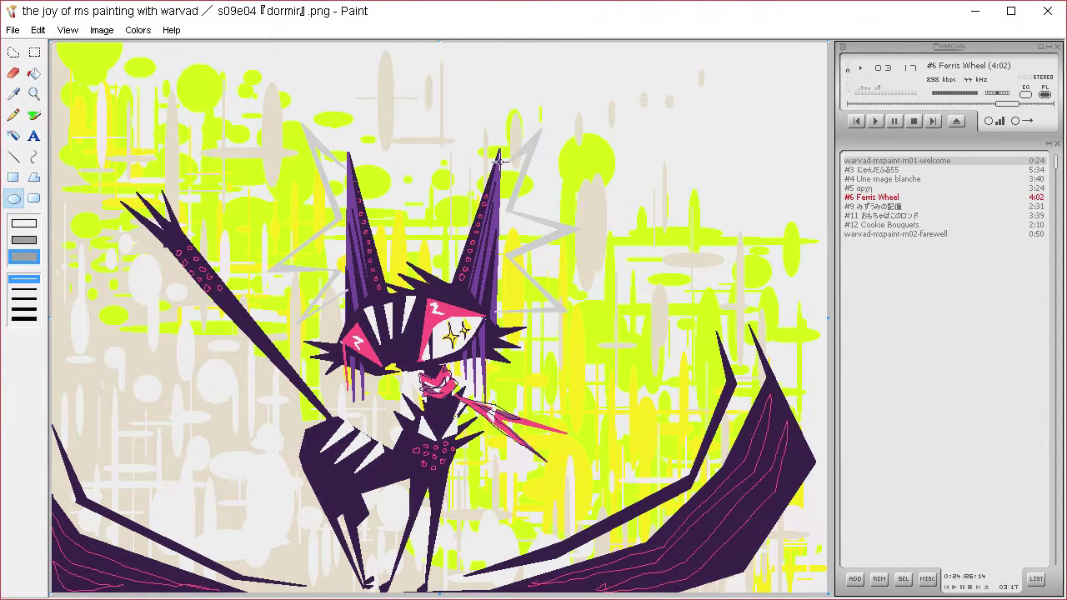
# Sample the off-white background and pencil thin light detail lines on the cheek fur, muzzle, chest spikes and rump
pyautogui.click(13, 94)
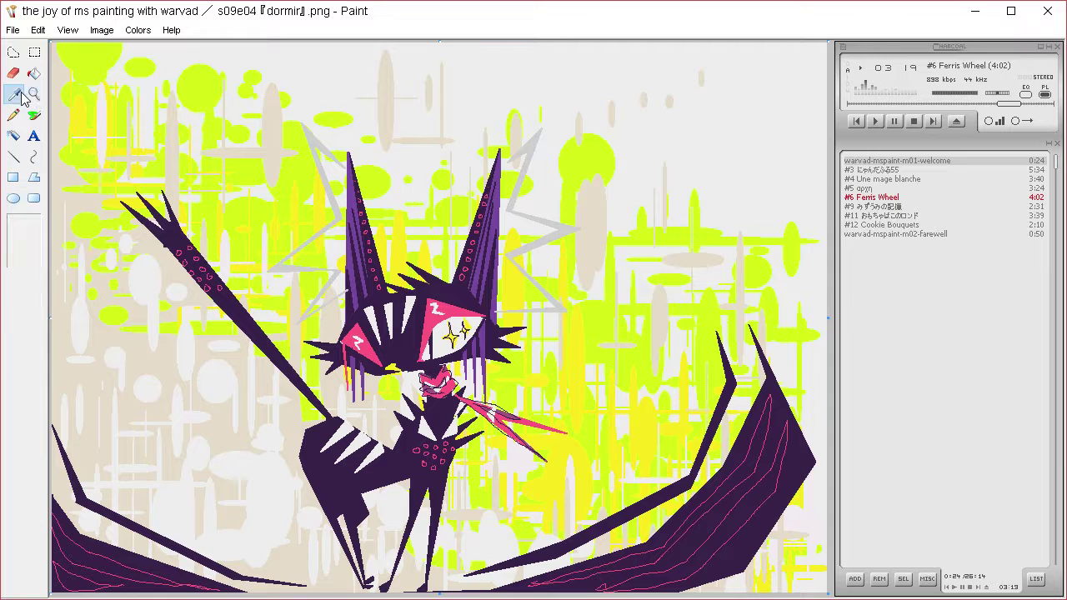
pyautogui.click(403, 157)
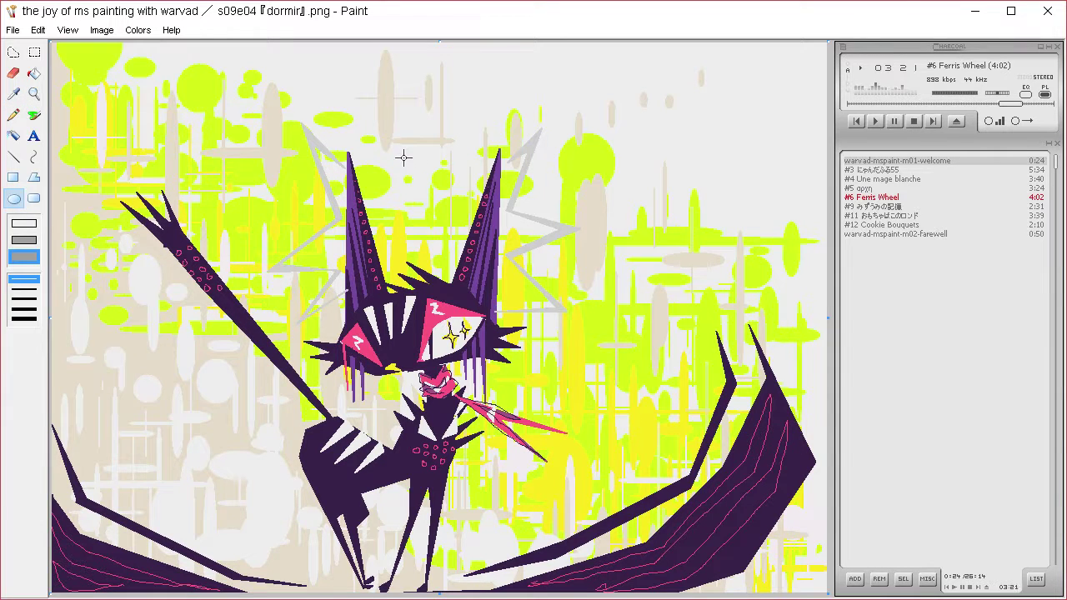
pyautogui.click(14, 114)
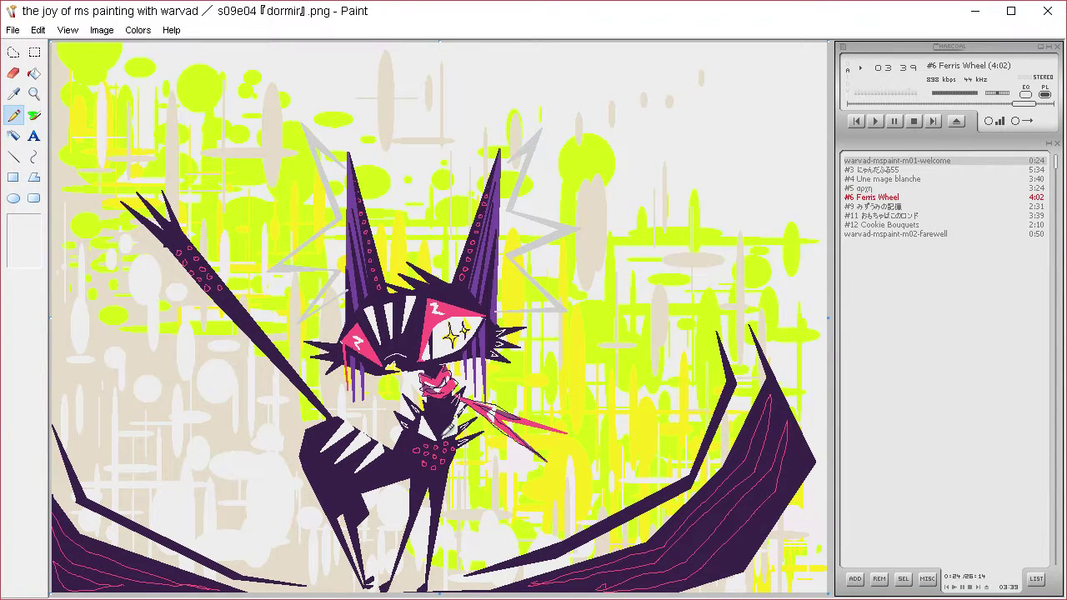
pyautogui.moveTo(438, 431)
pyautogui.mouseDown()
pyautogui.moveTo(451, 412)
pyautogui.moveTo(441, 422)
pyautogui.mouseUp()
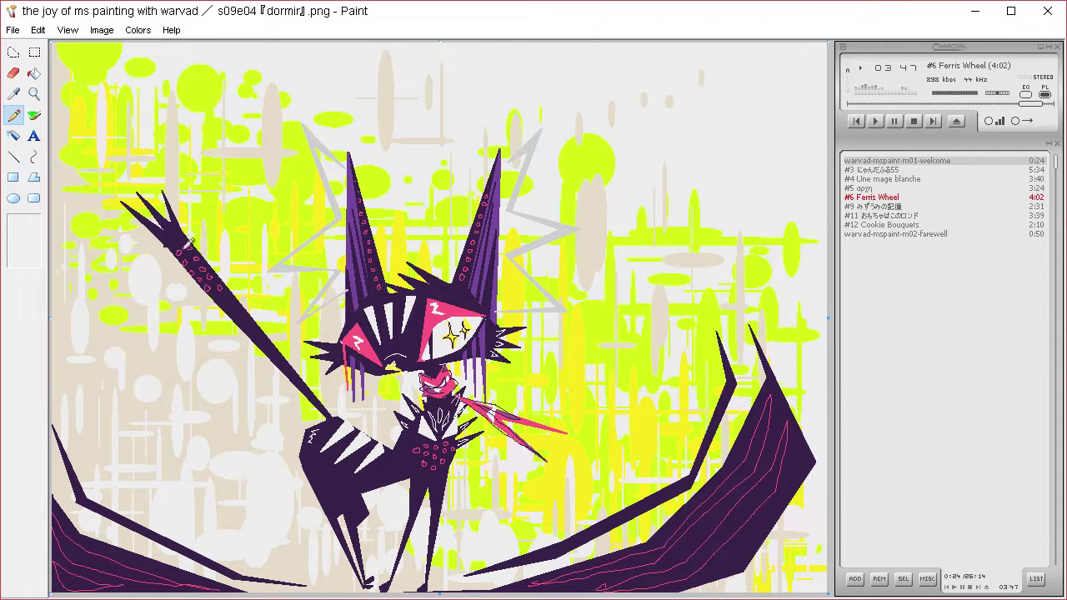
# Sample the background colour beside the tail and try narrowing the raised tail with background-coloured polygons
pyautogui.click(14, 94)
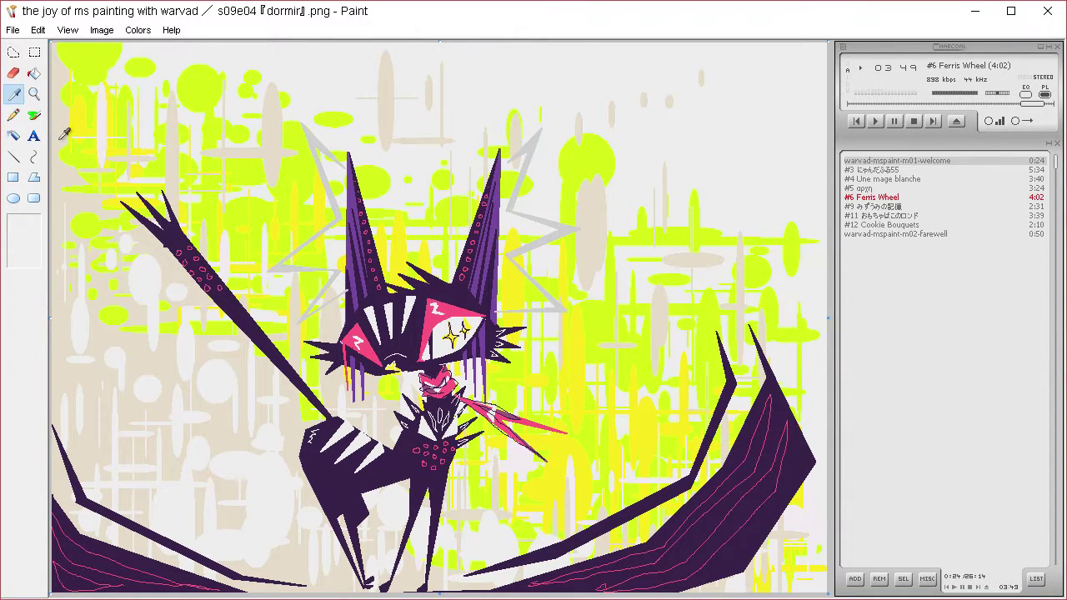
pyautogui.click(171, 256)
pyautogui.click(15, 94)
pyautogui.click(34, 177)
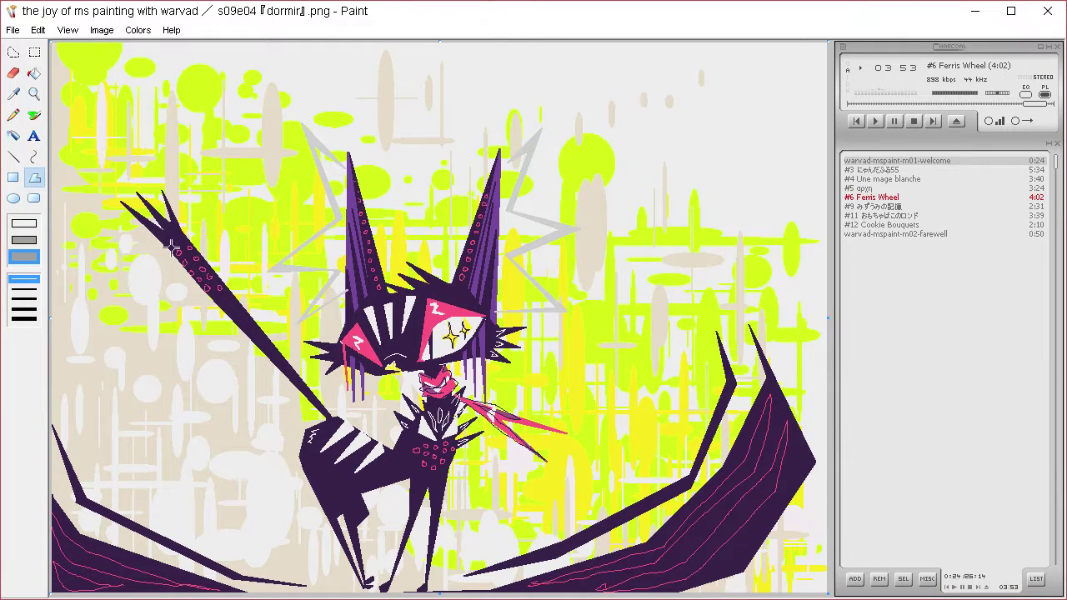
pyautogui.moveTo(185, 260); pyautogui.dragTo(196, 291)
pyautogui.doubleClick(196, 291)
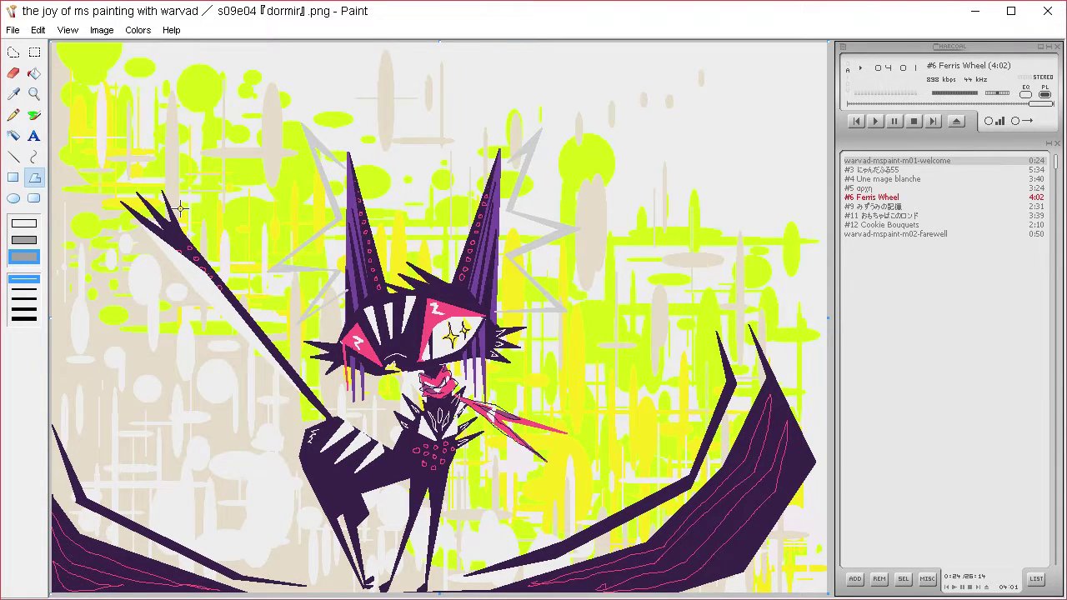
pyautogui.doubleClick(180, 208)
pyautogui.hotkey('ctrl', 'z')
pyautogui.hotkey('ctrl', 'y')
# Try cutting curves into both sides of the raised tail, and undo the cuts back to its full width
pyautogui.moveTo(140, 230)
pyautogui.mouseDown()
pyautogui.moveTo(185, 255)
pyautogui.moveTo(214, 305)
pyautogui.moveTo(219, 281)
pyautogui.moveTo(237, 312)
pyautogui.mouseUp()
pyautogui.doubleClick(203, 296)
pyautogui.moveTo(281, 356); pyautogui.dragTo(288, 359)
pyautogui.doubleClick(254, 307)
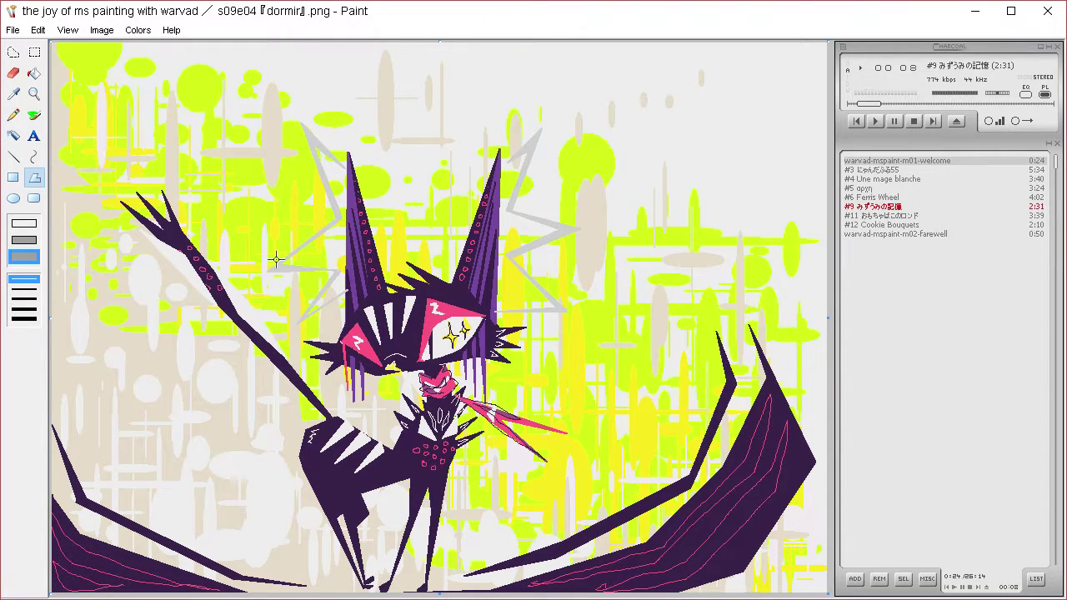
pyautogui.hotkey('ctrl', 'z')
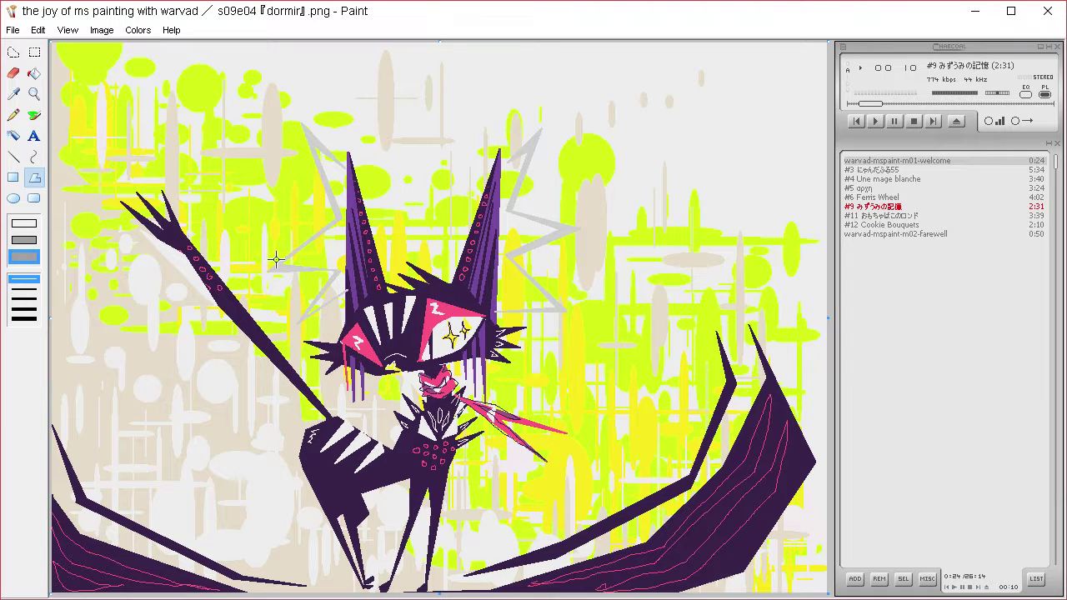
pyautogui.hotkey('ctrl', 'y')
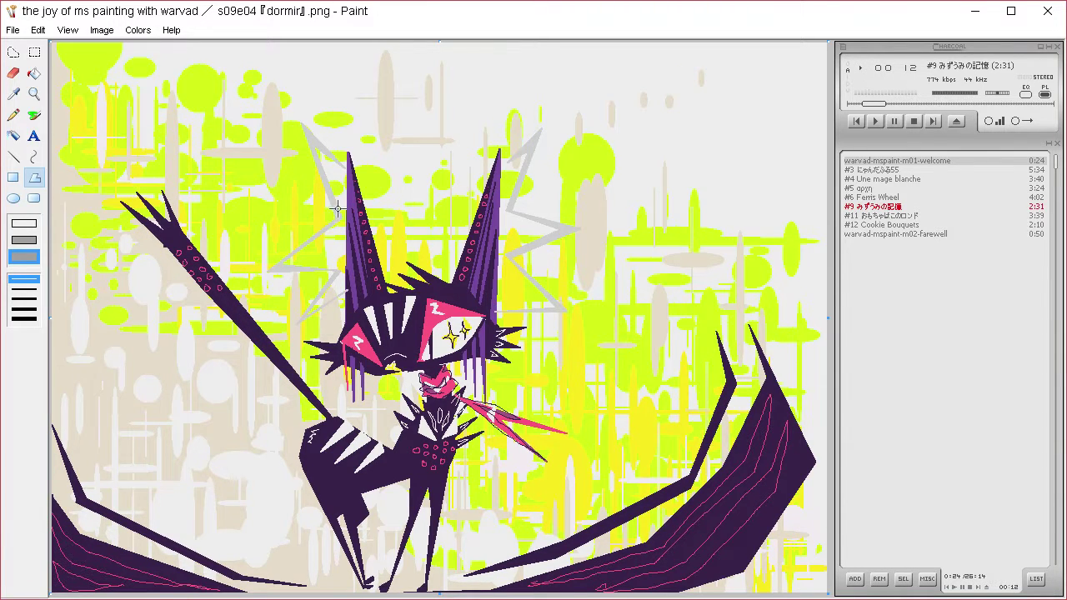
# Trim the lower edge of the raised tail straight from its outermost spike to the body
pyautogui.moveTo(121, 203); pyautogui.dragTo(329, 420)
pyautogui.press('Escape')
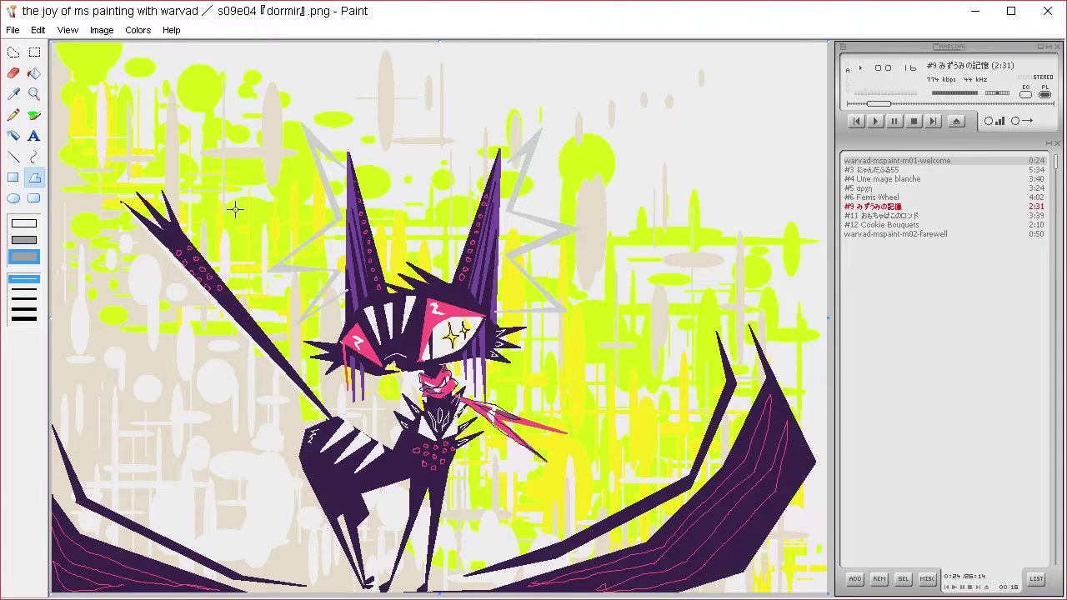
# Try cutting away the innermost spike of the tail tip with a background-coloured polygon, and undo it
pyautogui.moveTo(164, 192); pyautogui.dragTo(190, 221)
pyautogui.click(204, 198)
pyautogui.click(162, 201)
pyautogui.doubleClick(184, 238)
pyautogui.hotkey('ctrl', 'z')
# Trim the raised tail along its length, remove its innermost spike with a background-coloured polygon, and fill the spot beside the tip
pyautogui.moveTo(125, 199); pyautogui.dragTo(332, 419)
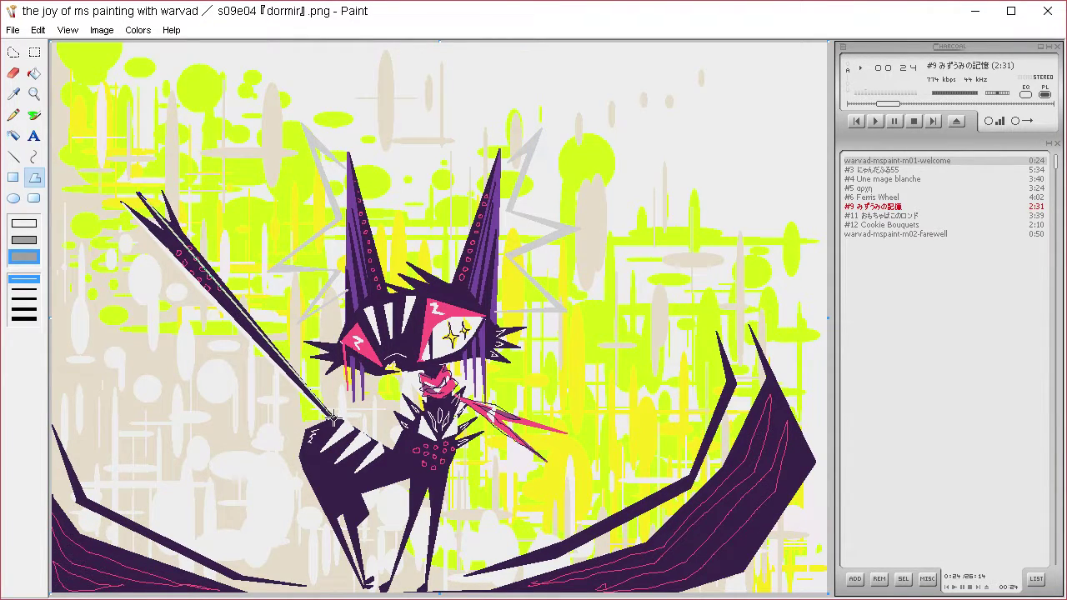
pyautogui.click(184, 236)
pyautogui.click(161, 187)
pyautogui.doubleClick(169, 210)
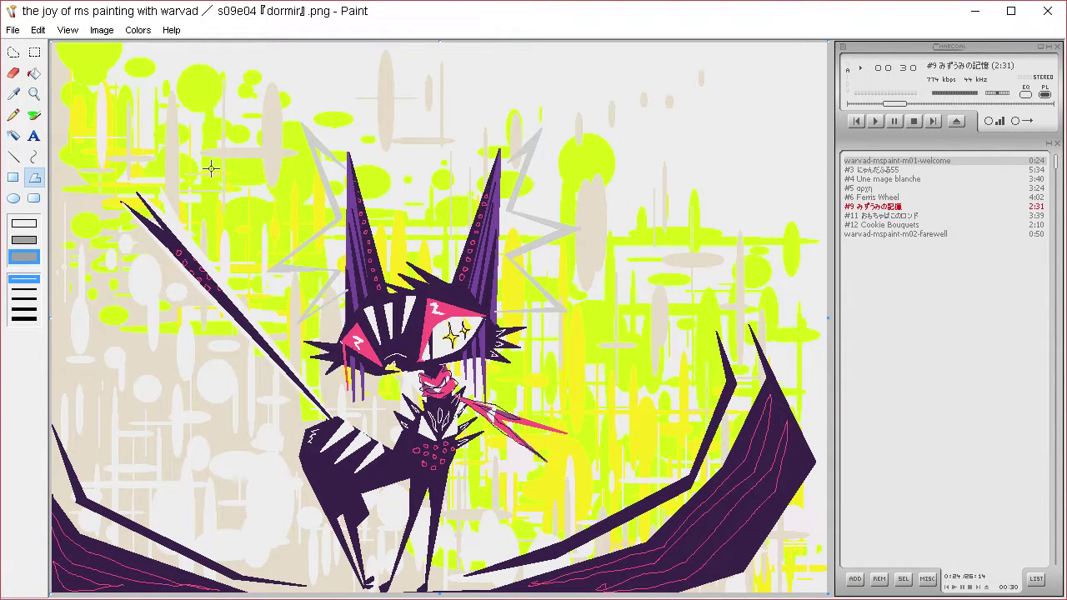
pyautogui.click(34, 72)
pyautogui.click(175, 225)
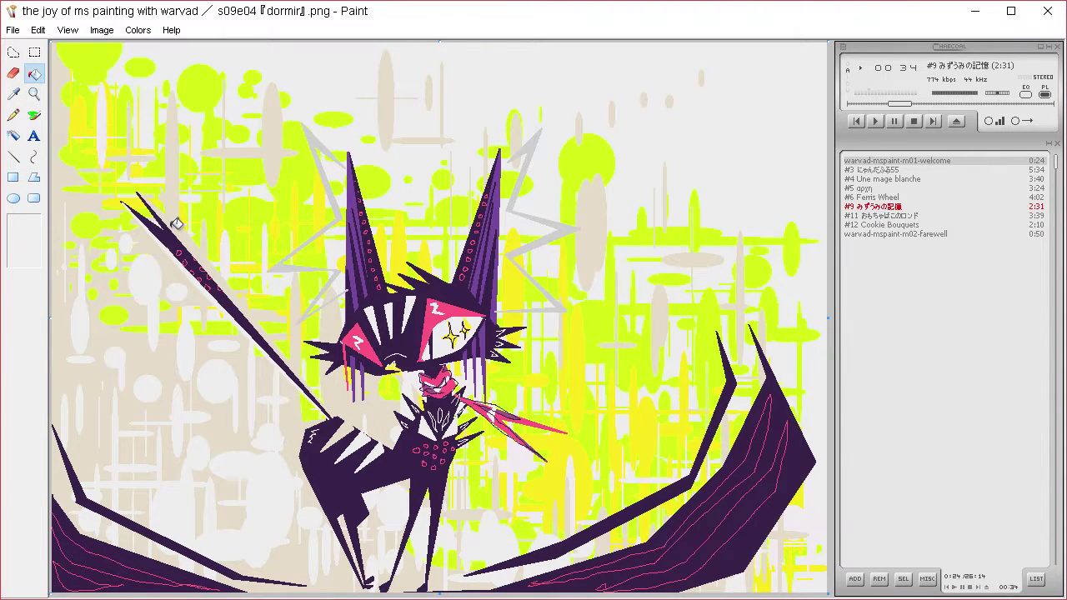
# Sample the eyelid's pink and draw a spiked polygon crown between the ears, with a hollow diamond floating above its rightmost spike
pyautogui.click(22, 95)
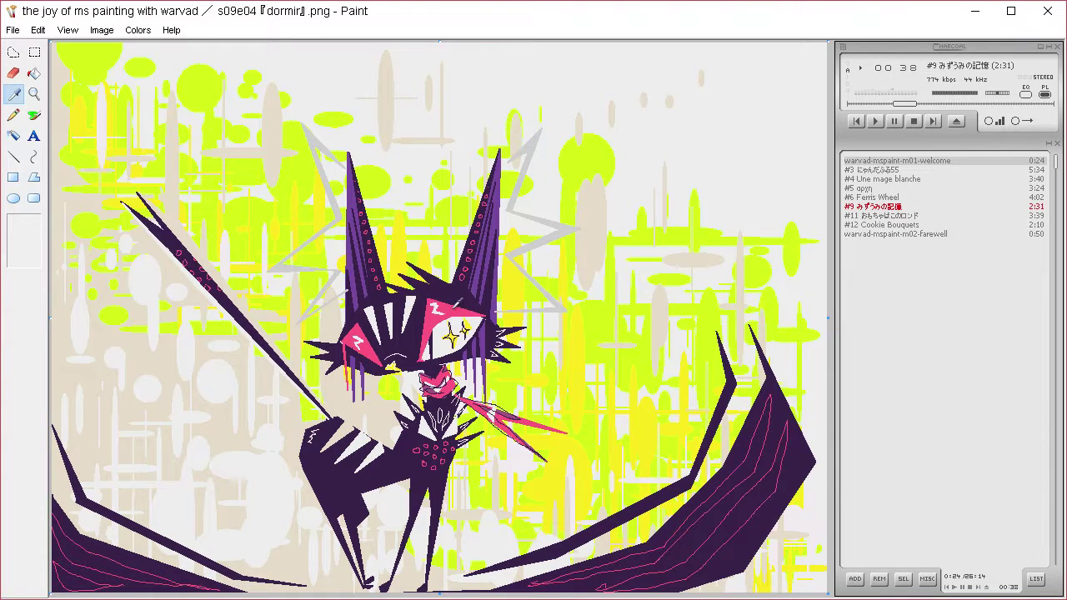
pyautogui.click(450, 311)
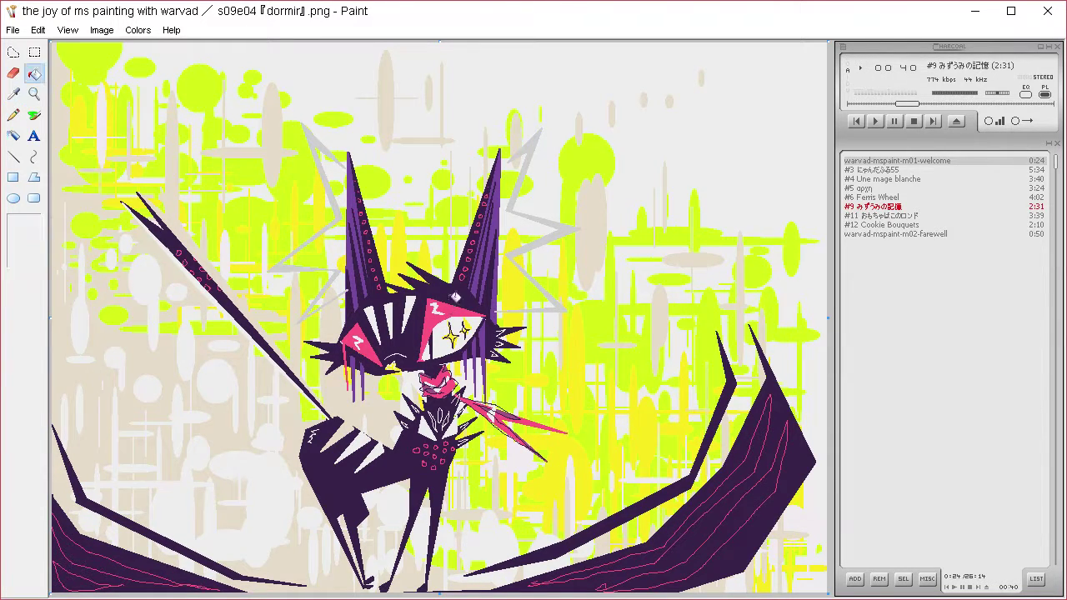
pyautogui.click(36, 177)
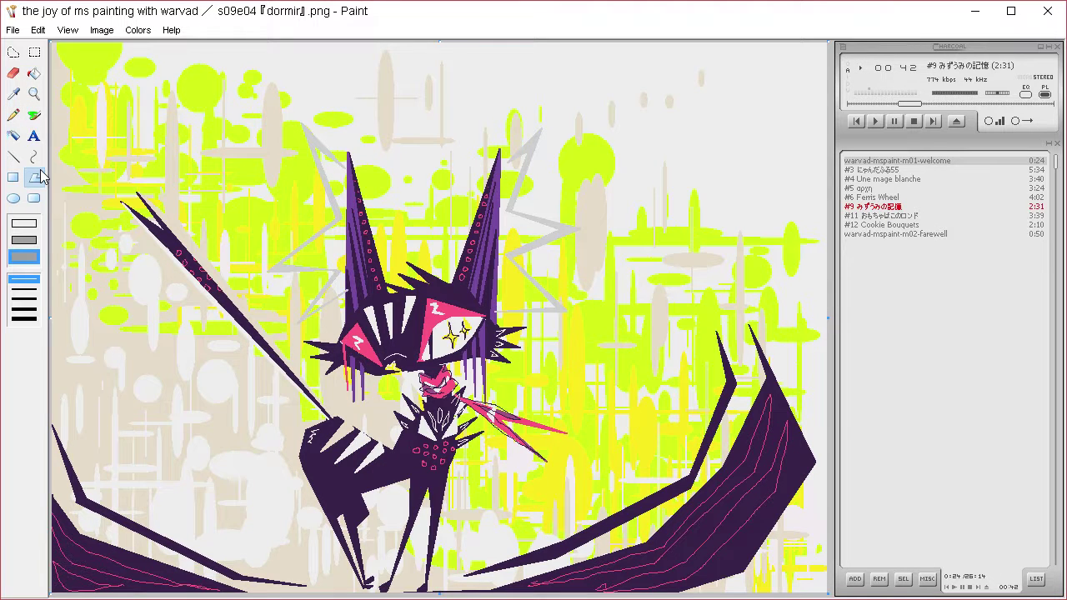
pyautogui.moveTo(392, 297); pyautogui.dragTo(428, 283)
pyautogui.click(417, 284)
pyautogui.click(394, 296)
pyautogui.moveTo(380, 265); pyautogui.dragTo(405, 284)
pyautogui.click(414, 281)
pyautogui.click(404, 240)
pyautogui.moveTo(403, 240); pyautogui.dragTo(436, 285)
pyautogui.doubleClick(425, 284)
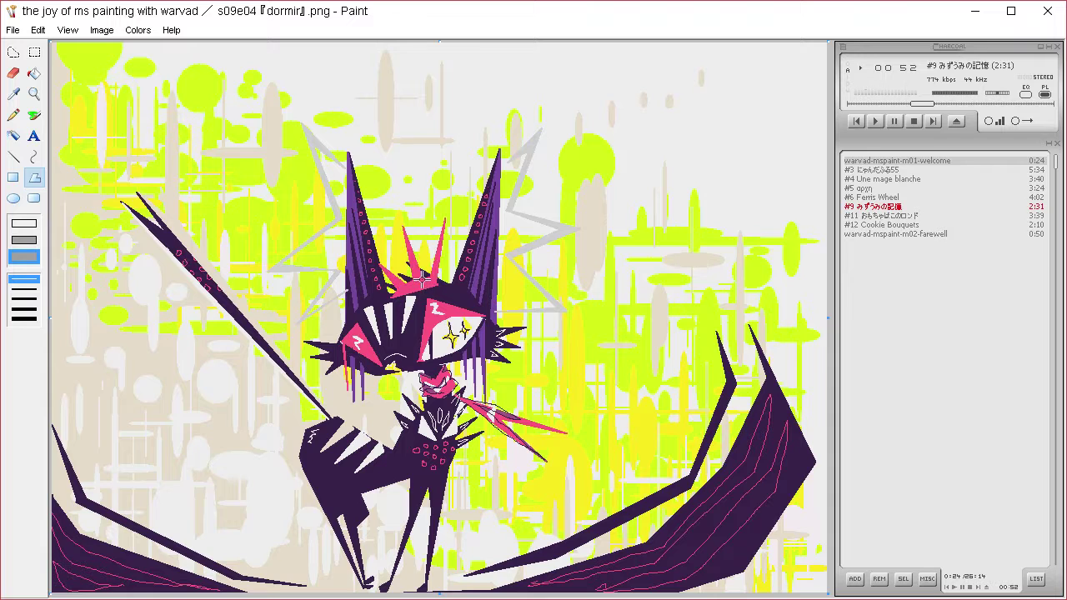
pyautogui.moveTo(448, 169); pyautogui.dragTo(460, 195)
pyautogui.doubleClick(447, 182)
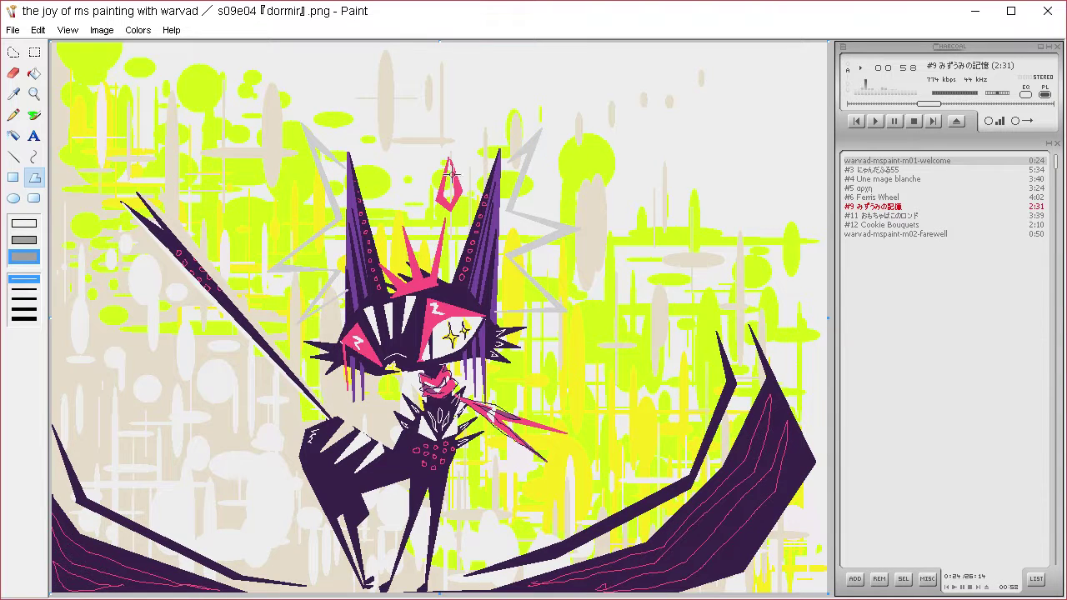
# Try adding a solid pink diamond above the crown's middle spike, and undo it
pyautogui.moveTo(398, 170); pyautogui.dragTo(413, 200)
pyautogui.click(404, 221)
pyautogui.click(381, 207)
pyautogui.doubleClick(406, 180)
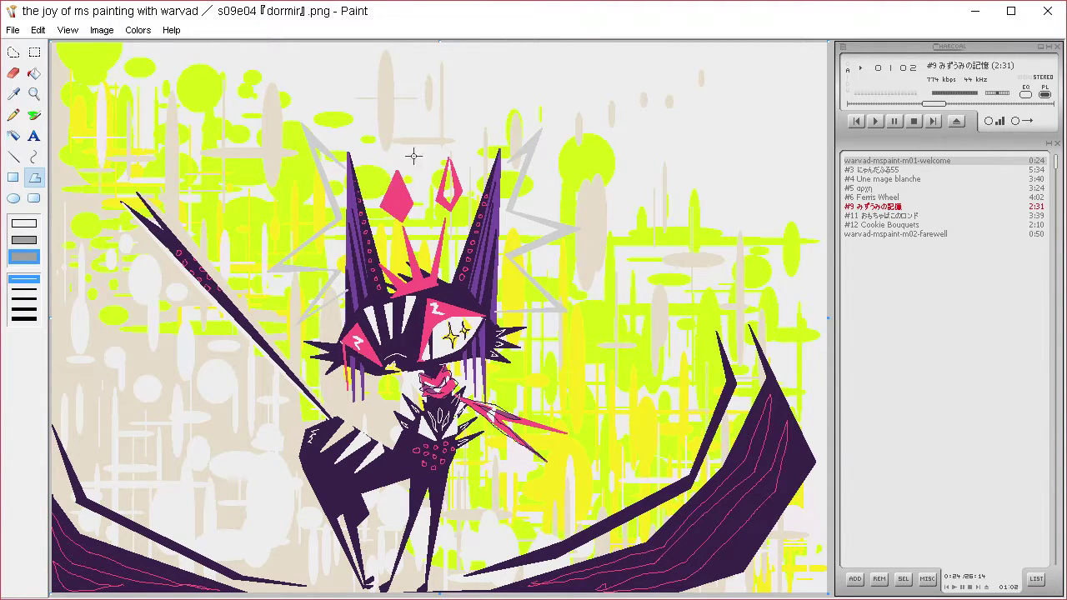
pyautogui.hotkey('ctrl', 'z')
# Draw a hollow pink diamond above the crown's middle spike with the polygon tool
pyautogui.click(404, 221)
pyautogui.click(412, 193)
pyautogui.click(405, 172)
pyautogui.click(411, 191)
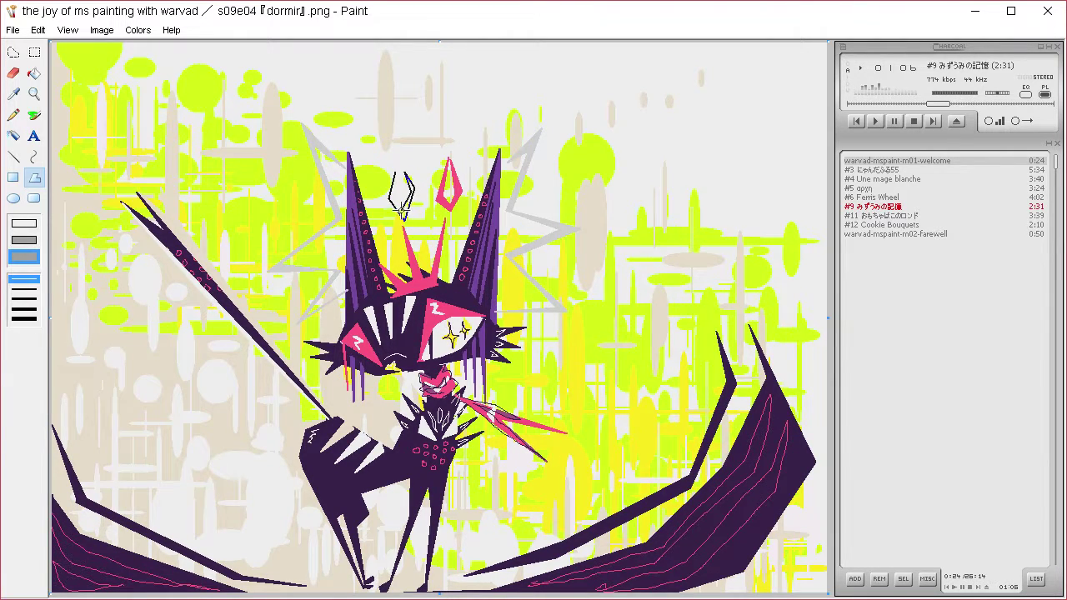
pyautogui.click(402, 172)
pyautogui.click(401, 168)
# Draw a third, tilted hollow pink diamond over the inner edge of the left ear
pyautogui.moveTo(356, 198); pyautogui.dragTo(377, 223)
pyautogui.click(372, 250)
pyautogui.click(349, 228)
pyautogui.click(353, 206)
pyautogui.click(360, 234)
pyautogui.click(372, 242)
pyautogui.doubleClick(379, 222)
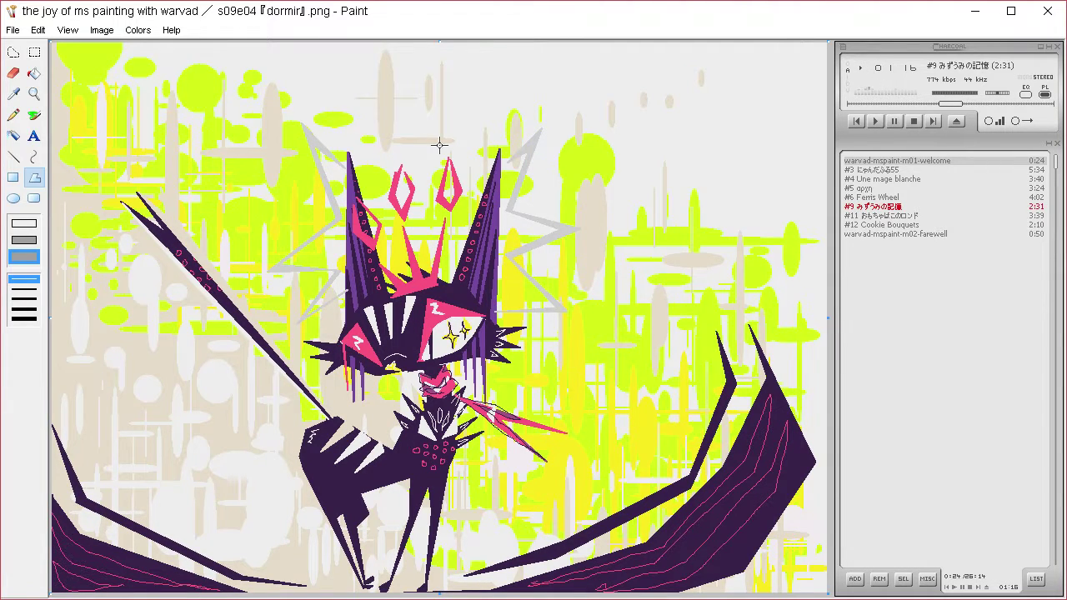
# Fill the gaps between the crown's spikes with a pink polygon forming its back panel
pyautogui.moveTo(395, 277); pyautogui.dragTo(433, 267)
pyautogui.click(410, 261)
pyautogui.doubleClick(434, 267)
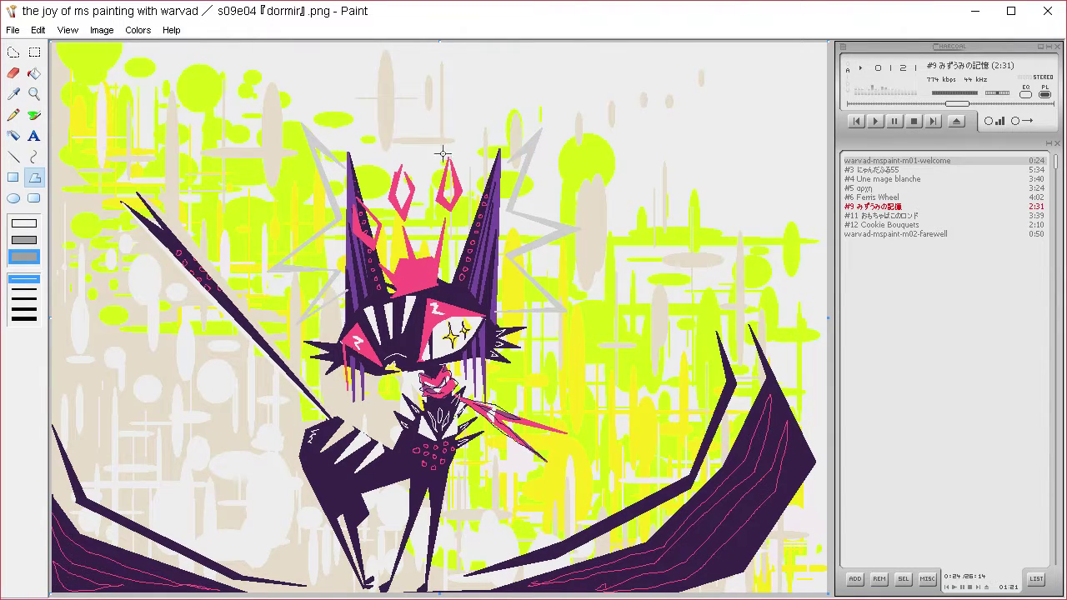
# Sample the pale background colour and add small diamonds along the crown's band, plus highlights on the crown and floating diamonds
pyautogui.click(14, 93)
pyautogui.click(195, 121)
pyautogui.doubleClick(409, 287)
pyautogui.moveTo(417, 281); pyautogui.dragTo(413, 287)
pyautogui.click(417, 290)
pyautogui.doubleClick(422, 283)
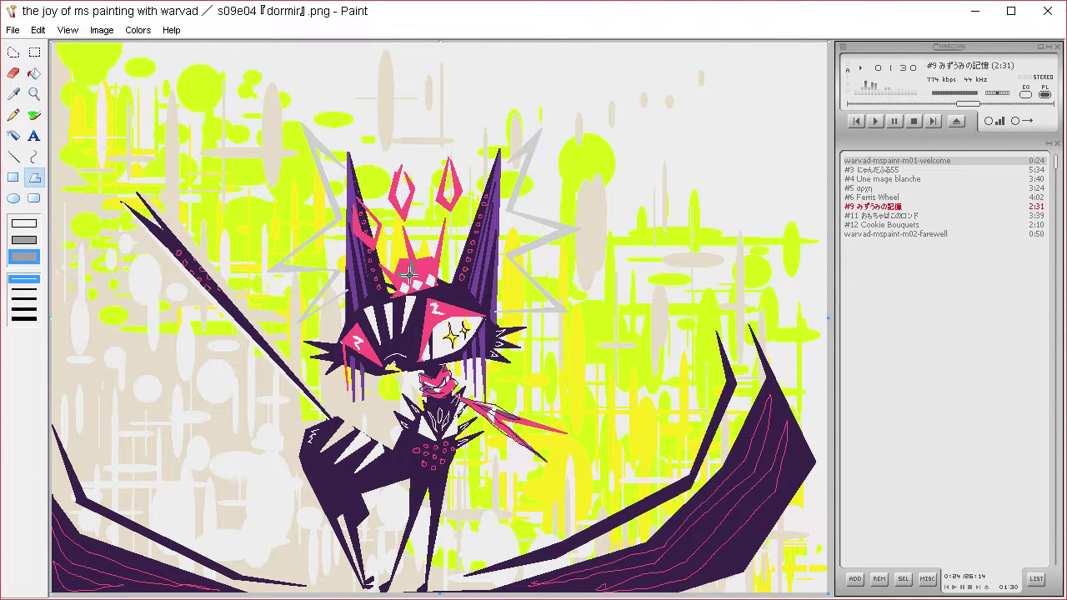
pyautogui.moveTo(411, 273); pyautogui.dragTo(433, 271)
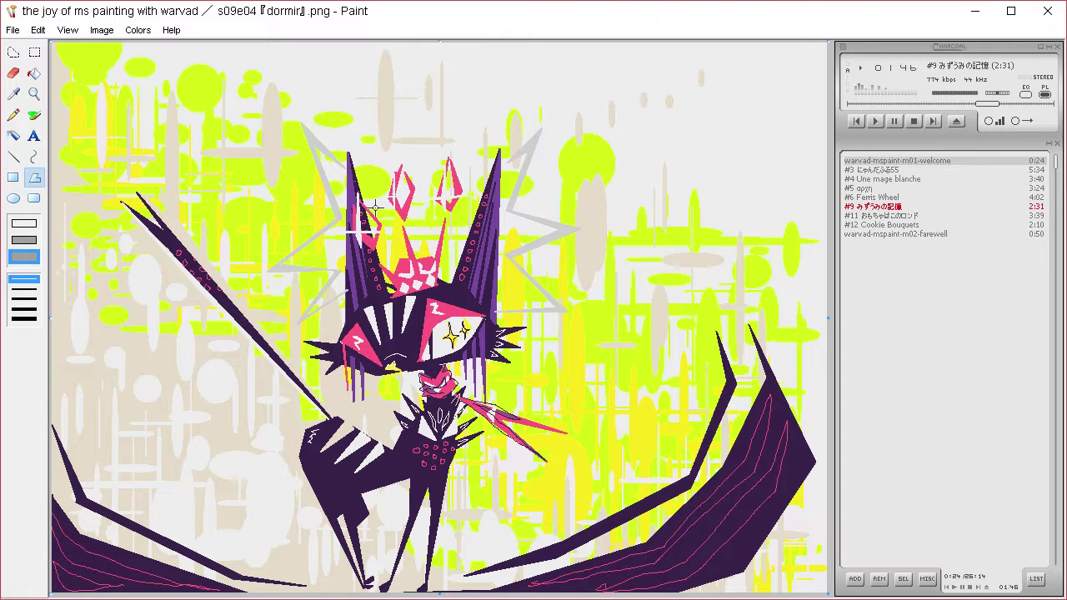
# Sample the scarf's mauve shading and shade the crown's back panel between the spikes with polygons
pyautogui.click(13, 93)
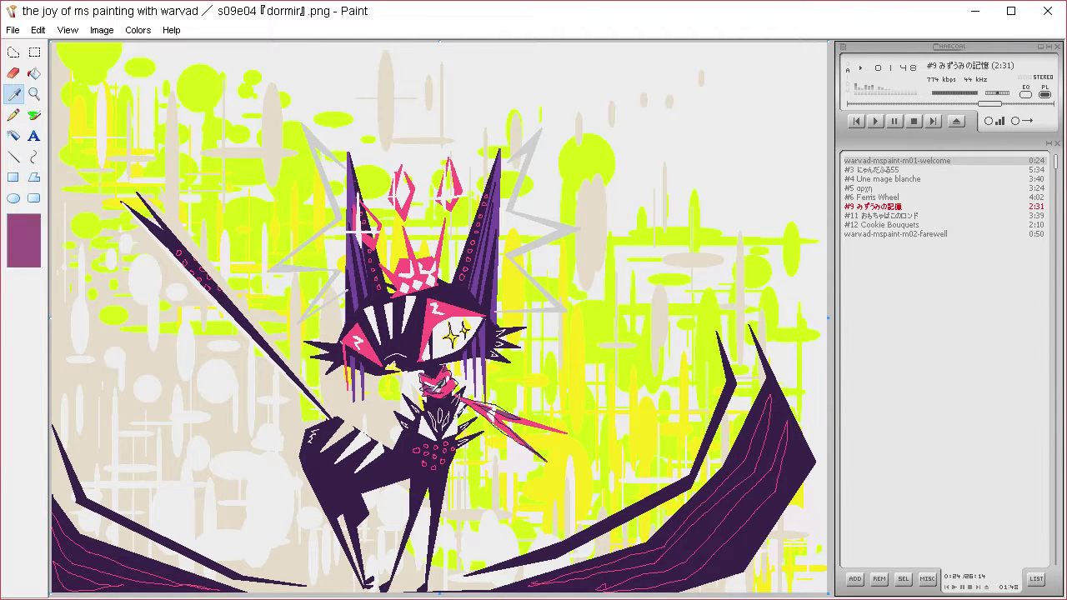
pyautogui.click(434, 370)
pyautogui.moveTo(406, 278); pyautogui.dragTo(434, 265)
pyautogui.doubleClick(397, 268)
pyautogui.click(426, 262)
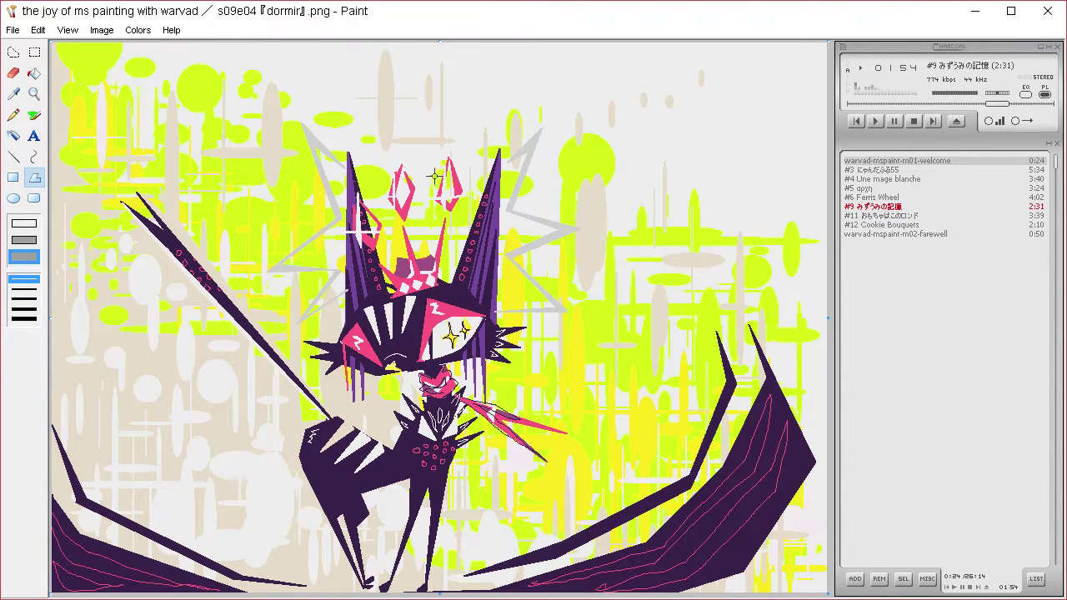
# Shade one side of each of the three floating diamonds with mauve polygons
pyautogui.moveTo(401, 167); pyautogui.dragTo(410, 192)
pyautogui.doubleClick(415, 191)
pyautogui.click(460, 192)
pyautogui.moveTo(360, 210); pyautogui.dragTo(378, 232)
pyautogui.doubleClick(381, 226)
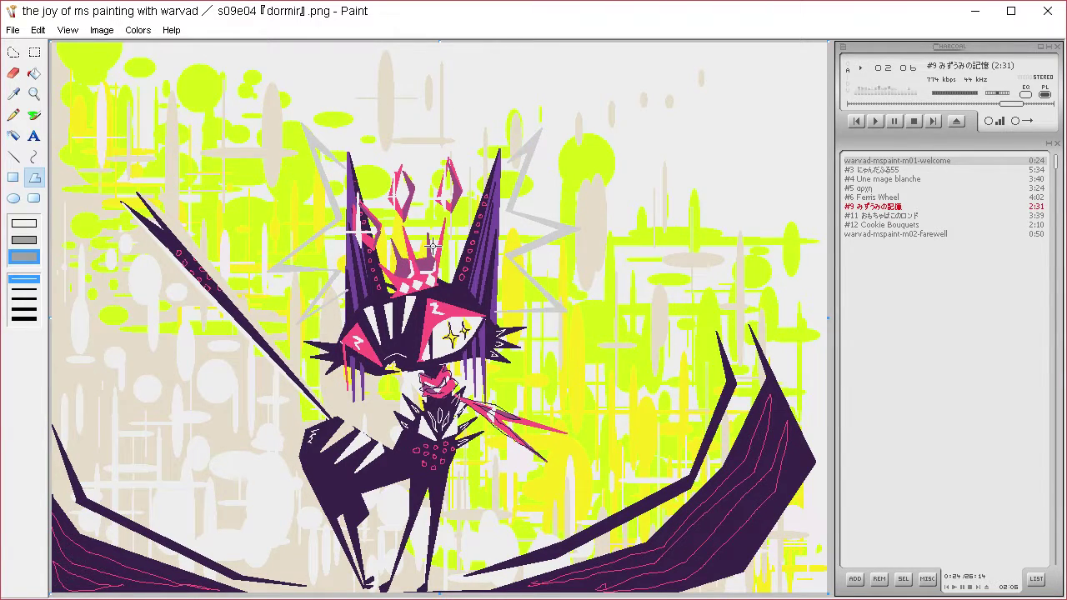
# Sample the body's dark purple and pencil outlines and details on the crown's band, gems and back panel
pyautogui.click(14, 94)
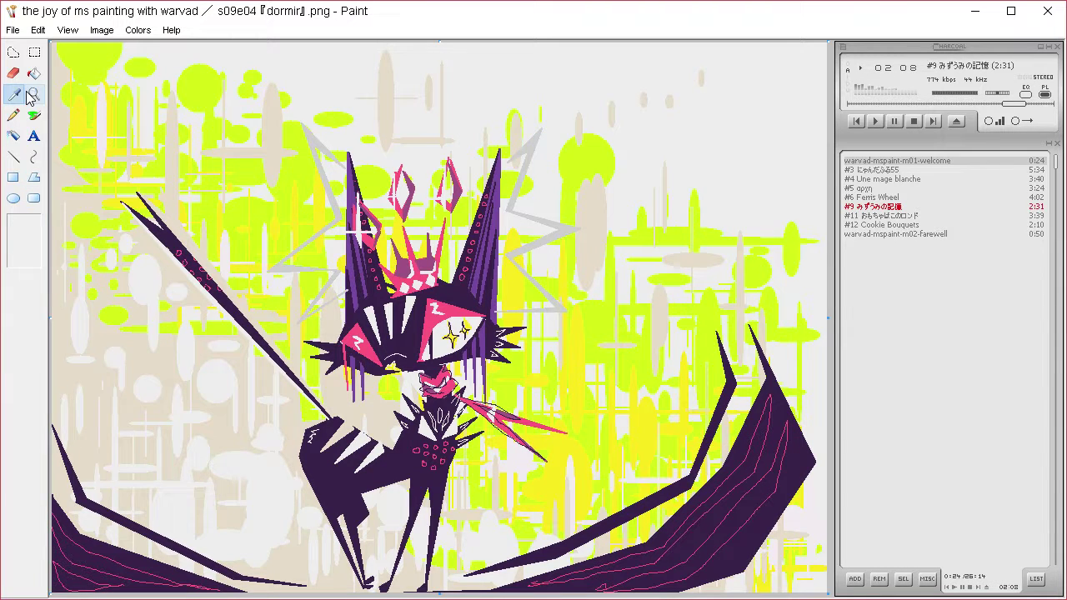
pyautogui.click(405, 451)
pyautogui.click(14, 114)
pyautogui.moveTo(392, 297); pyautogui.dragTo(441, 282)
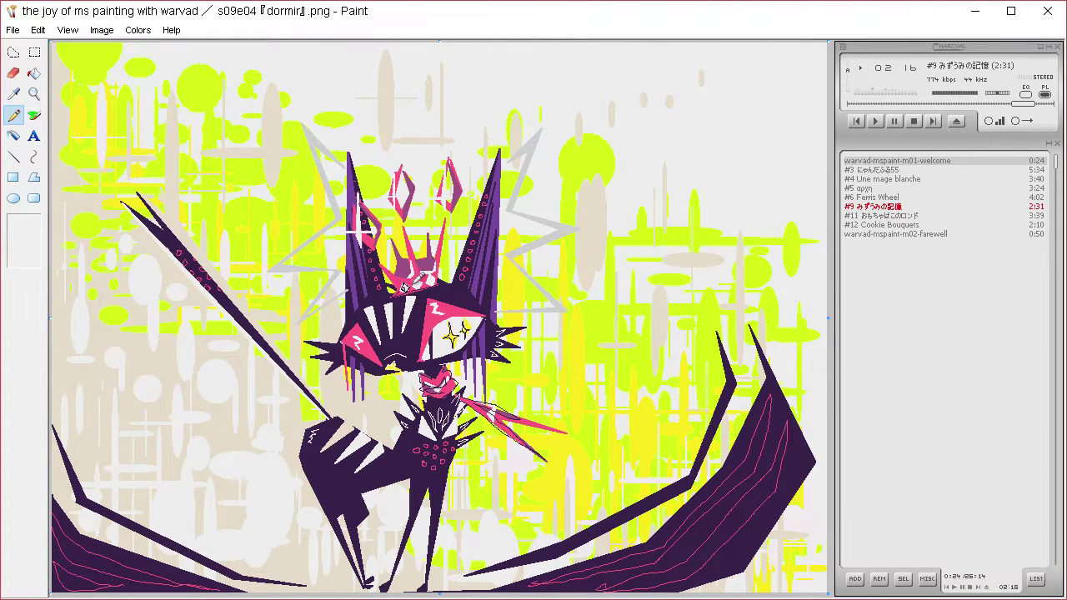
pyautogui.moveTo(415, 289)
pyautogui.mouseDown()
pyautogui.moveTo(436, 270)
pyautogui.moveTo(429, 284)
pyautogui.mouseUp()
pyautogui.moveTo(411, 275)
pyautogui.mouseDown()
pyautogui.moveTo(415, 229)
pyautogui.moveTo(422, 270)
pyautogui.moveTo(407, 266)
pyautogui.moveTo(417, 250)
pyautogui.moveTo(403, 265)
pyautogui.moveTo(442, 264)
pyautogui.mouseUp()
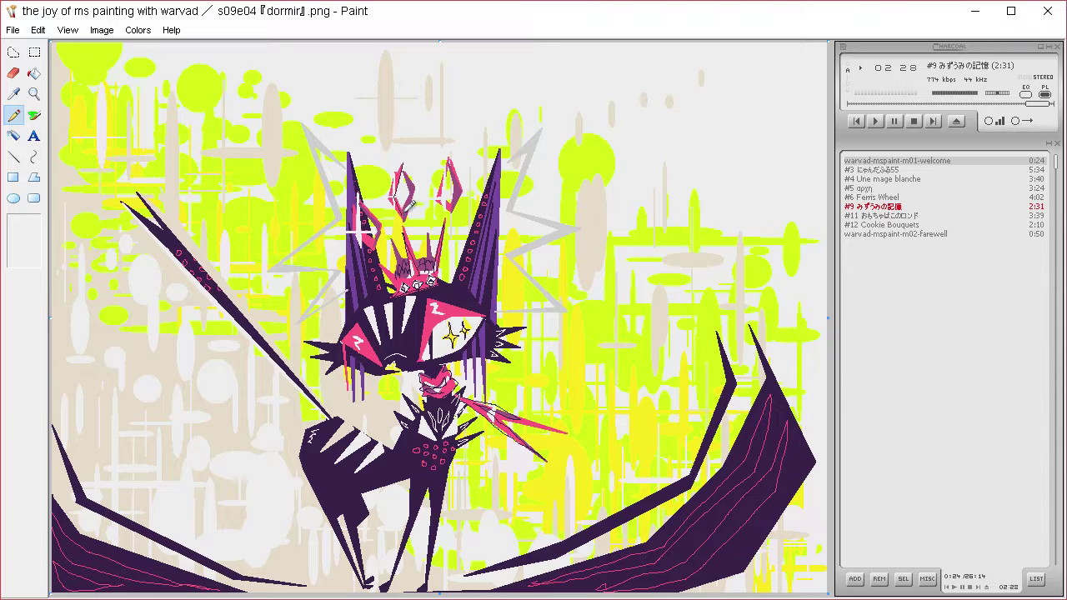
# Pencil dark outlines around the floating diamonds and sketch two smaller nested diamonds beneath them
pyautogui.moveTo(406, 166)
pyautogui.mouseDown()
pyautogui.moveTo(404, 214)
pyautogui.moveTo(419, 185)
pyautogui.moveTo(410, 168)
pyautogui.moveTo(455, 160)
pyautogui.moveTo(457, 210)
pyautogui.moveTo(465, 184)
pyautogui.moveTo(449, 160)
pyautogui.moveTo(457, 199)
pyautogui.moveTo(448, 163)
pyautogui.mouseUp()
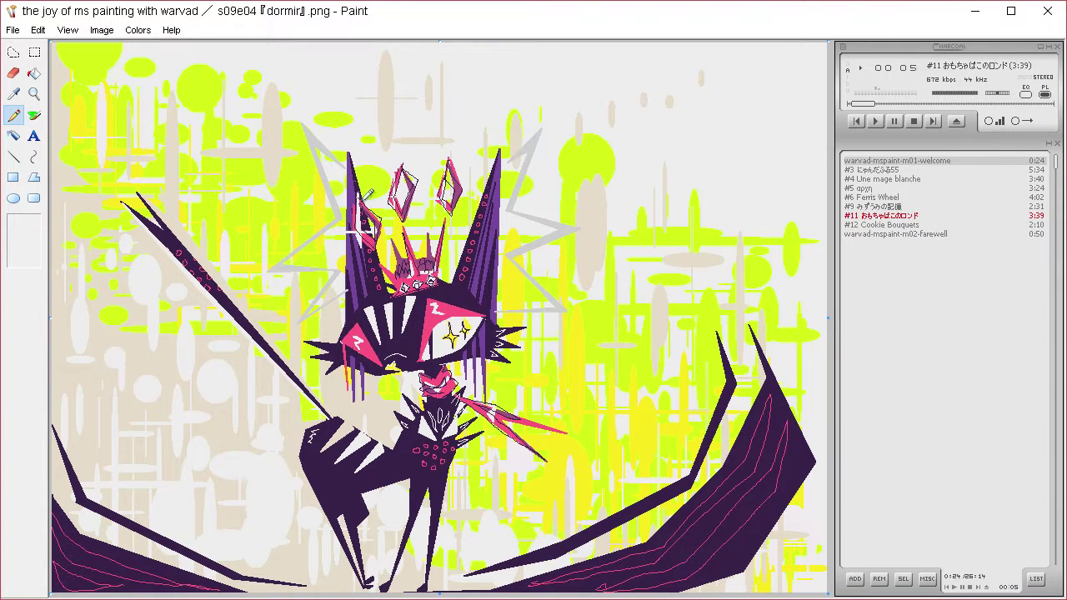
pyautogui.moveTo(426, 190)
pyautogui.mouseDown()
pyautogui.moveTo(426, 217)
pyautogui.moveTo(438, 208)
pyautogui.moveTo(430, 226)
pyautogui.moveTo(442, 193)
pyautogui.mouseUp()
pyautogui.moveTo(388, 223)
pyautogui.mouseDown()
pyautogui.moveTo(391, 209)
pyautogui.moveTo(398, 230)
pyautogui.moveTo(392, 215)
pyautogui.mouseUp()
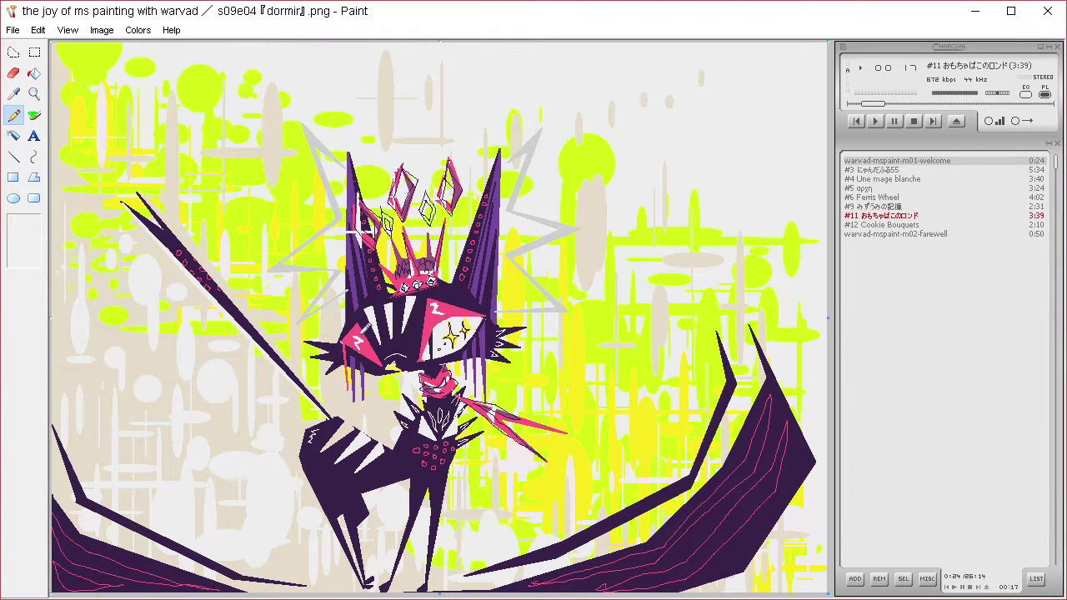
# Sample the purple of the strands under the left eye, outline a feathery tuft at the raised tail's tip, and fill it
pyautogui.click(20, 98)
pyautogui.click(358, 362)
pyautogui.moveTo(130, 252); pyautogui.dragTo(179, 259)
pyautogui.click(43, 71)
pyautogui.click(161, 250)
pyautogui.click(157, 242)
pyautogui.click(149, 244)
pyautogui.click(132, 228)
pyautogui.click(129, 242)
pyautogui.click(145, 254)
pyautogui.click(120, 249)
pyautogui.click(147, 254)
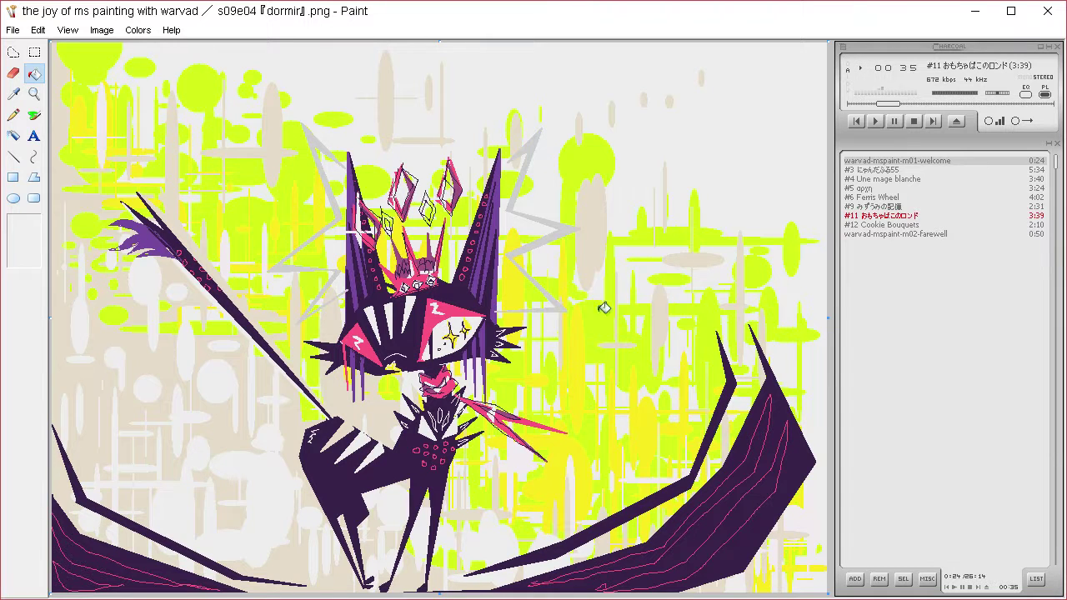
# Sample the tail's dark purple and draw strand details into the purple tuft at the tail tip
pyautogui.click(14, 95)
pyautogui.click(170, 240)
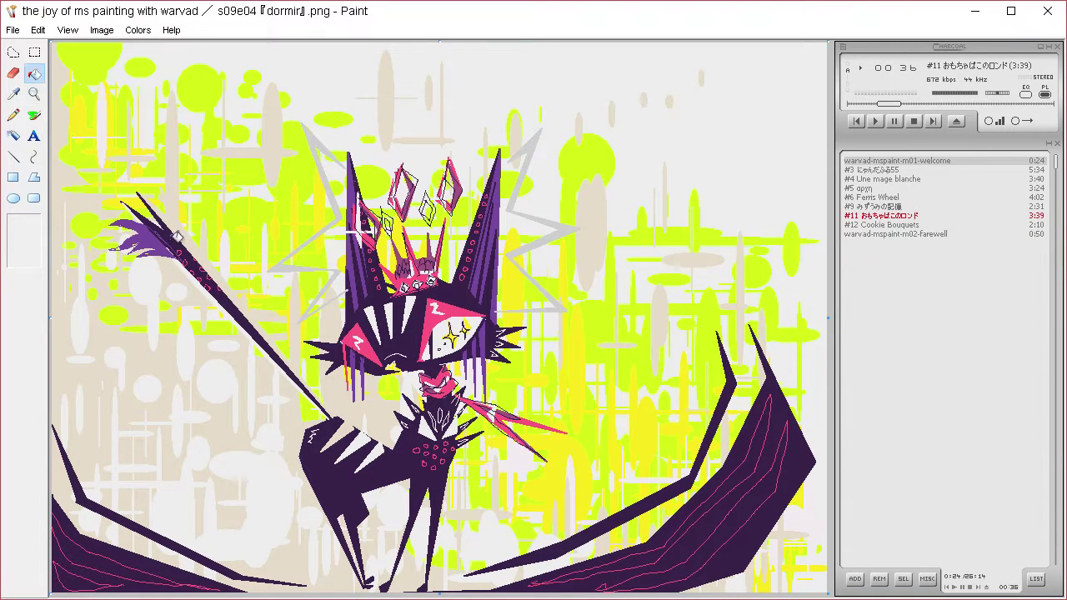
pyautogui.click(12, 115)
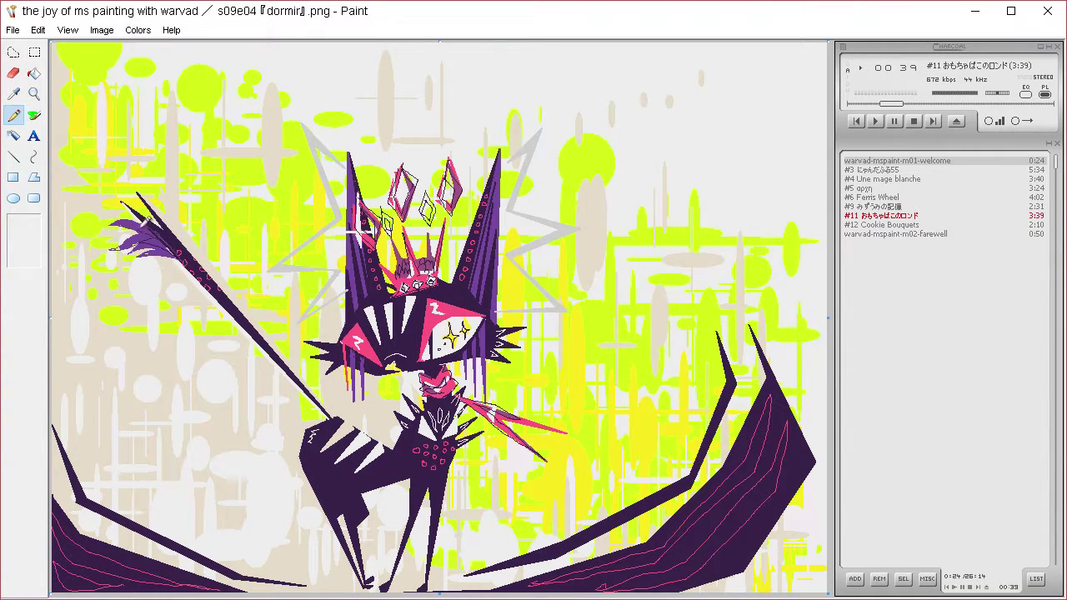
pyautogui.click(33, 72)
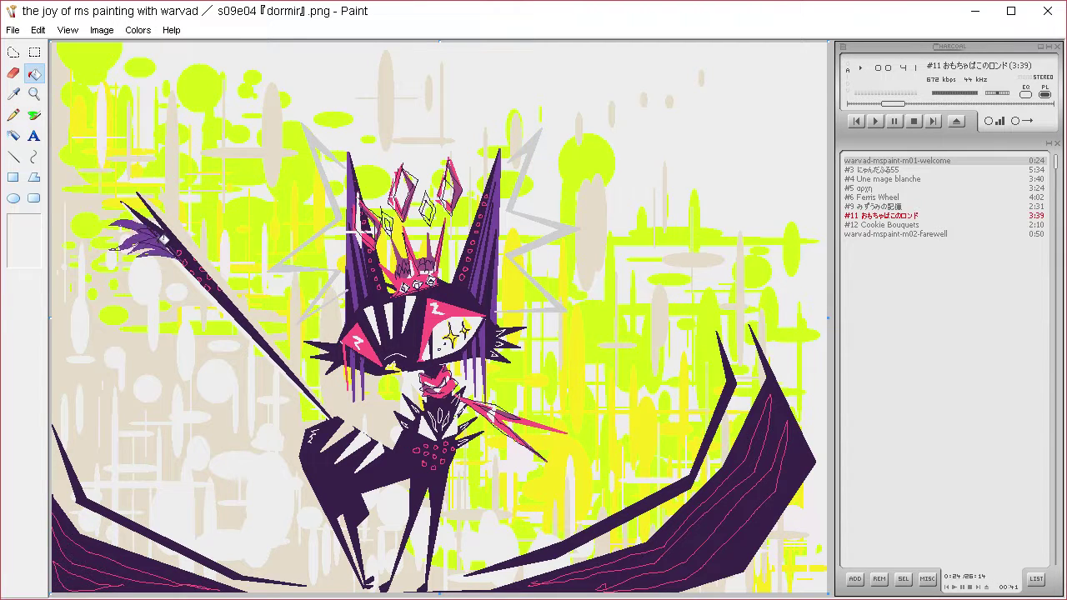
pyautogui.click(34, 116)
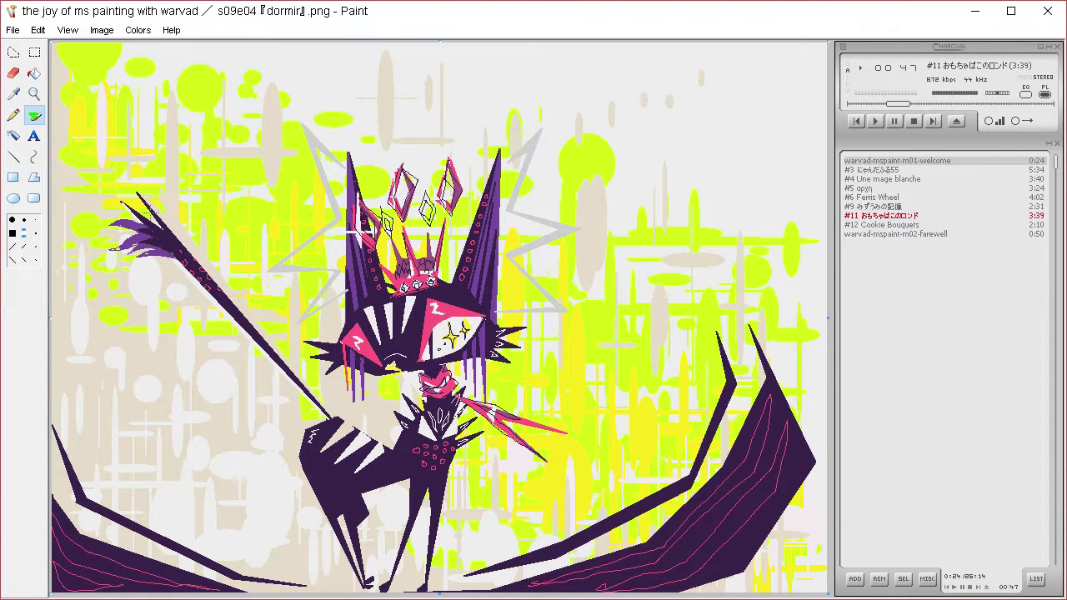
# Sample the tuft's purple and pencil thin, spiky grass blades along the dark shape in the lower-left of the painting
pyautogui.click(13, 93)
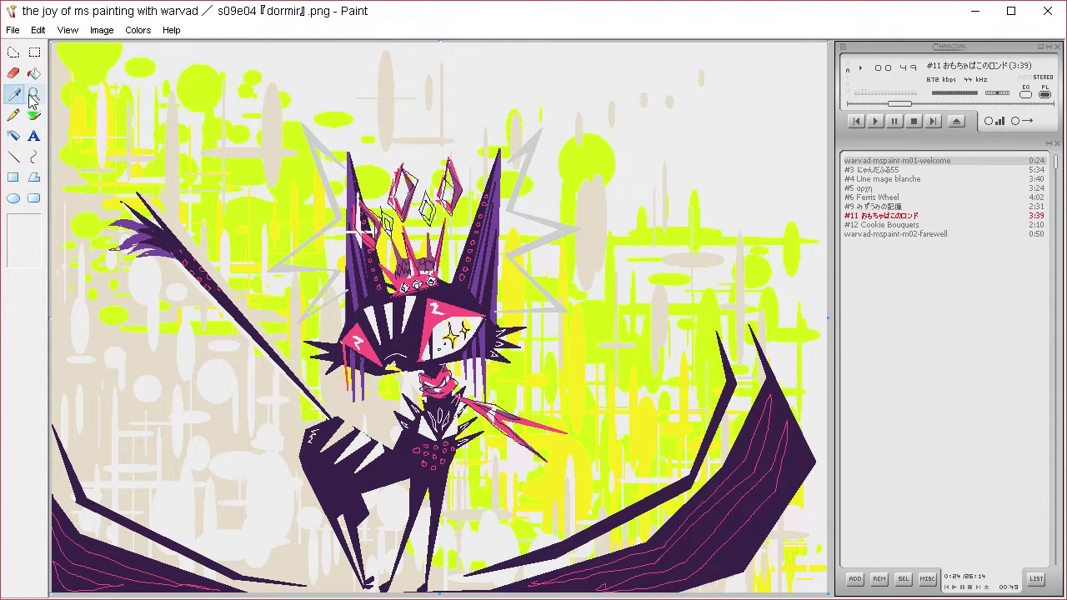
pyautogui.click(127, 248)
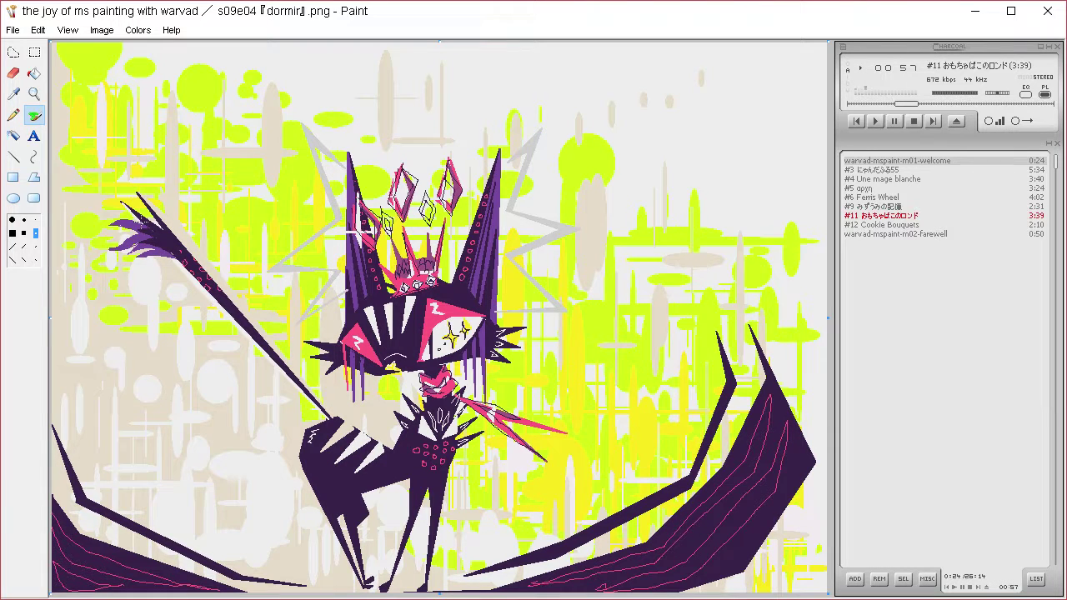
pyautogui.click(14, 115)
pyautogui.moveTo(91, 497); pyautogui.dragTo(91, 359)
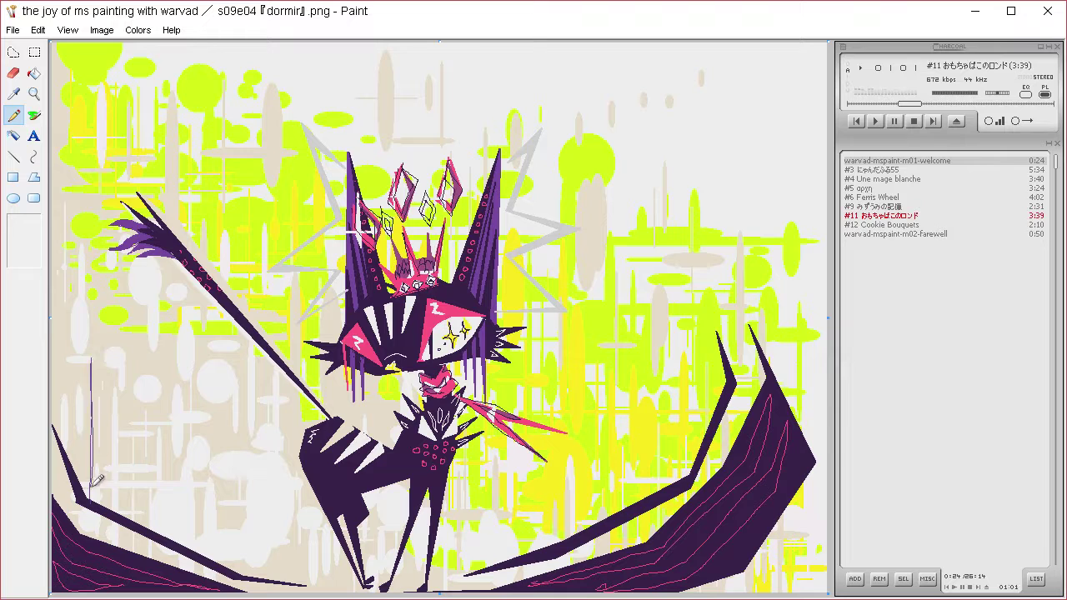
pyautogui.moveTo(94, 497)
pyautogui.mouseDown()
pyautogui.moveTo(100, 467)
pyautogui.moveTo(108, 497)
pyautogui.mouseUp()
pyautogui.moveTo(143, 557)
pyautogui.mouseDown()
pyautogui.moveTo(167, 438)
pyautogui.moveTo(141, 573)
pyautogui.moveTo(168, 516)
pyautogui.moveTo(151, 570)
pyautogui.moveTo(171, 549)
pyautogui.moveTo(178, 567)
pyautogui.moveTo(151, 562)
pyautogui.moveTo(139, 519)
pyautogui.moveTo(139, 568)
pyautogui.moveTo(119, 542)
pyautogui.mouseUp()
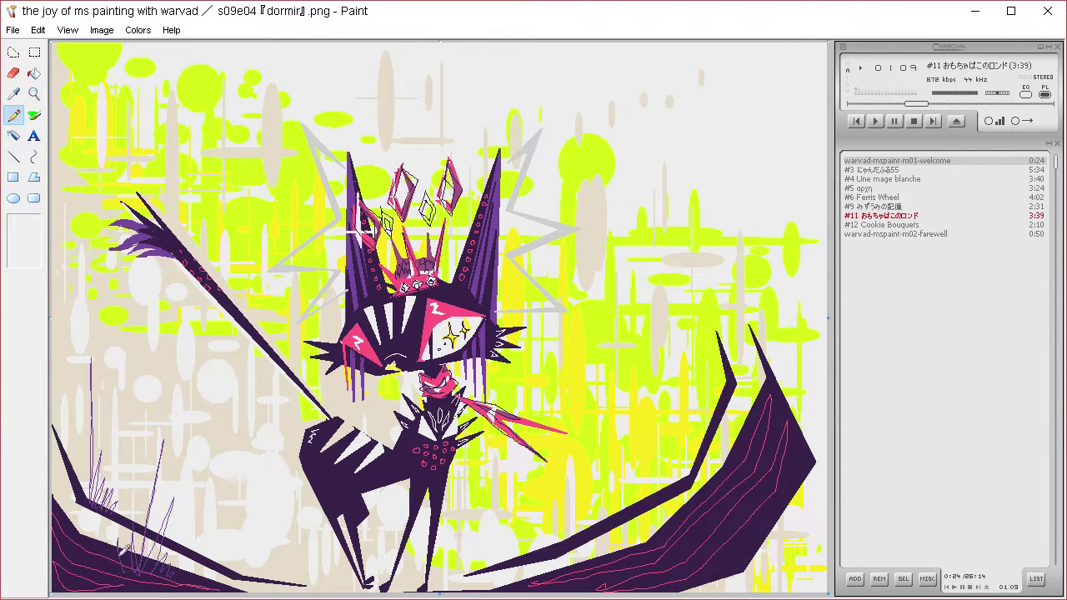
pyautogui.moveTo(209, 561)
pyautogui.mouseDown()
pyautogui.moveTo(208, 504)
pyautogui.moveTo(233, 568)
pyautogui.mouseUp()
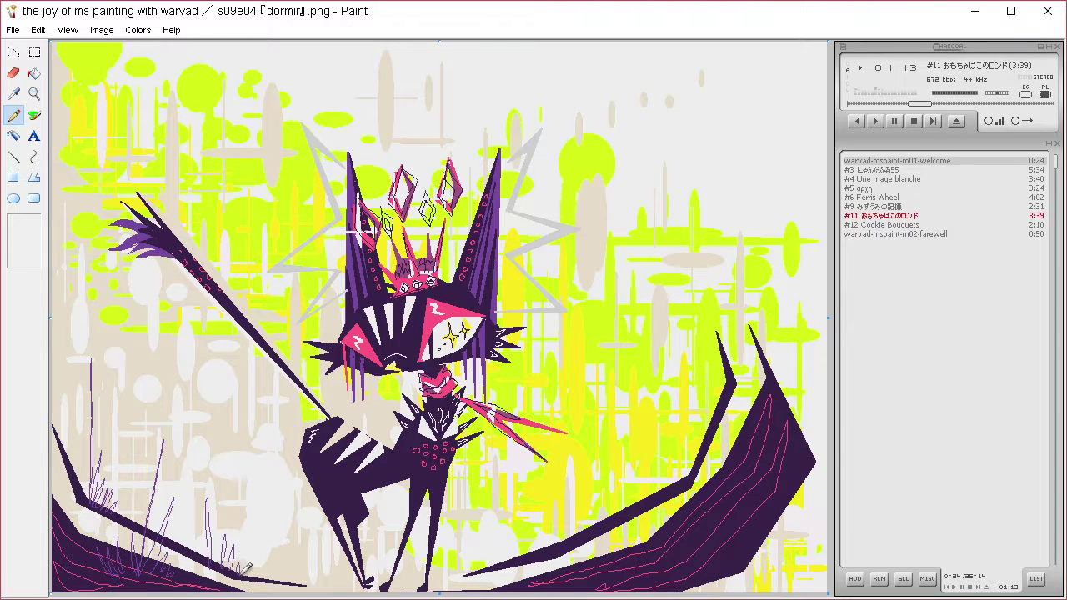
# Pencil purple grass blades around the cat's feet and at the inner end of the right-hand dark shape
pyautogui.moveTo(517, 475); pyautogui.dragTo(532, 549)
pyautogui.moveTo(431, 566)
pyautogui.mouseDown()
pyautogui.moveTo(453, 495)
pyautogui.moveTo(445, 577)
pyautogui.moveTo(458, 577)
pyautogui.moveTo(455, 525)
pyautogui.mouseUp()
pyautogui.moveTo(464, 584)
pyautogui.mouseDown()
pyautogui.moveTo(468, 550)
pyautogui.moveTo(479, 549)
pyautogui.mouseUp()
pyautogui.moveTo(321, 589)
pyautogui.mouseDown()
pyautogui.moveTo(312, 507)
pyautogui.moveTo(327, 593)
pyautogui.moveTo(361, 554)
pyautogui.moveTo(377, 558)
pyautogui.moveTo(381, 523)
pyautogui.moveTo(369, 596)
pyautogui.moveTo(392, 529)
pyautogui.moveTo(367, 591)
pyautogui.mouseUp()
pyautogui.moveTo(384, 555); pyautogui.dragTo(368, 591)
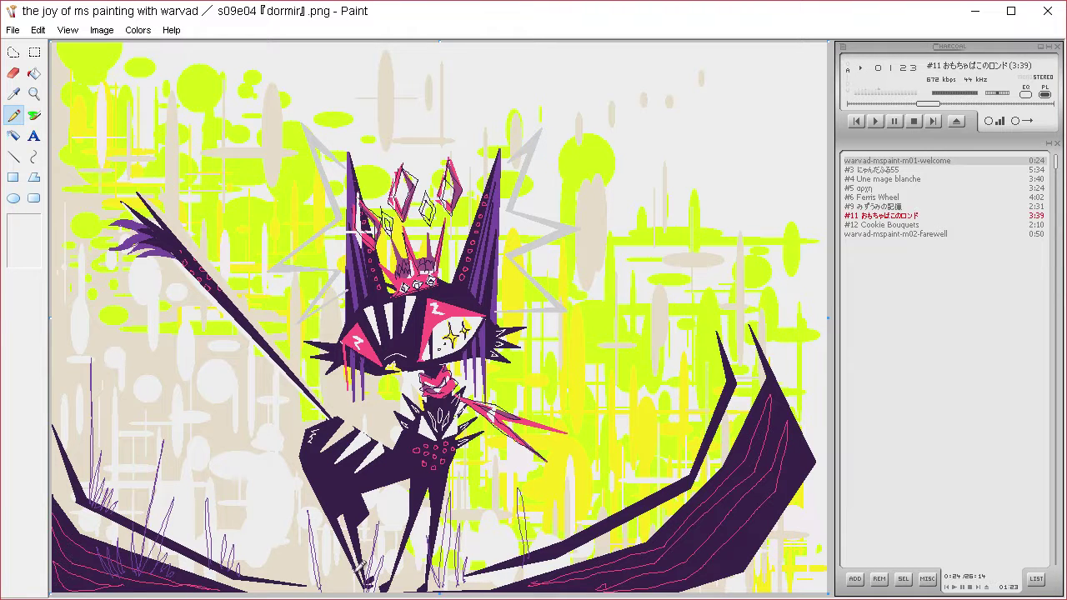
pyautogui.moveTo(341, 556); pyautogui.dragTo(345, 591)
pyautogui.moveTo(531, 530)
pyautogui.mouseDown()
pyautogui.moveTo(514, 462)
pyautogui.moveTo(539, 547)
pyautogui.moveTo(567, 539)
pyautogui.moveTo(555, 496)
pyautogui.moveTo(564, 432)
pyautogui.moveTo(561, 512)
pyautogui.moveTo(571, 535)
pyautogui.moveTo(588, 520)
pyautogui.moveTo(564, 524)
pyautogui.moveTo(586, 468)
pyautogui.moveTo(558, 512)
pyautogui.mouseUp()
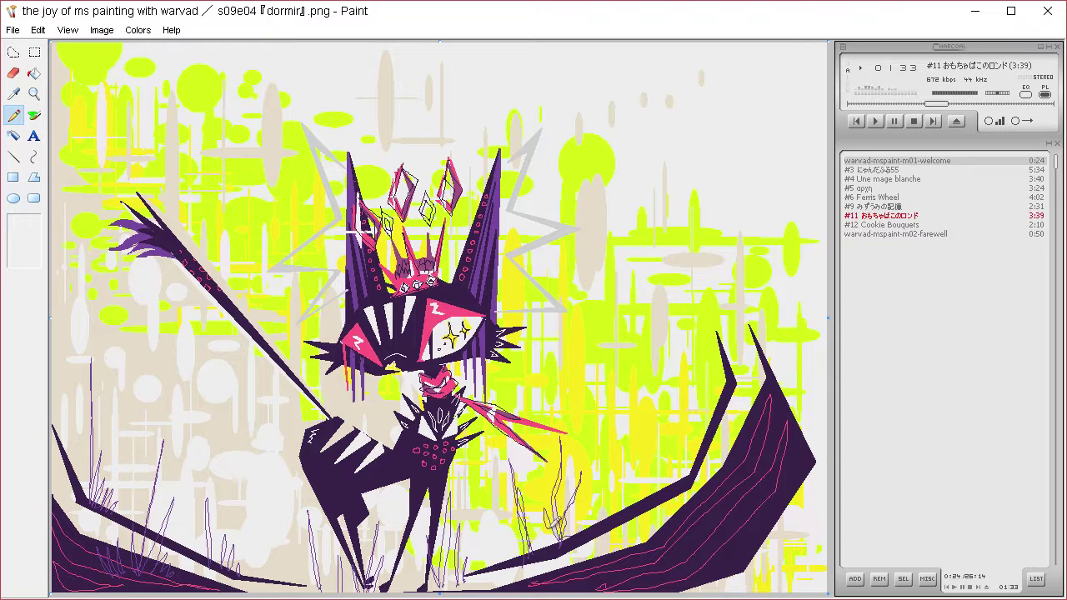
# Pencil tall, wavy purple grass stalks along and over the large dark shape on the right
pyautogui.moveTo(631, 507)
pyautogui.mouseDown()
pyautogui.moveTo(632, 417)
pyautogui.moveTo(631, 507)
pyautogui.moveTo(607, 477)
pyautogui.moveTo(604, 492)
pyautogui.moveTo(626, 510)
pyautogui.moveTo(637, 492)
pyautogui.moveTo(611, 519)
pyautogui.moveTo(591, 512)
pyautogui.moveTo(607, 512)
pyautogui.mouseUp()
pyautogui.moveTo(683, 463)
pyautogui.mouseDown()
pyautogui.moveTo(668, 491)
pyautogui.moveTo(660, 390)
pyautogui.moveTo(669, 482)
pyautogui.moveTo(664, 418)
pyautogui.moveTo(676, 476)
pyautogui.moveTo(676, 419)
pyautogui.moveTo(691, 469)
pyautogui.mouseUp()
pyautogui.moveTo(741, 437)
pyautogui.mouseDown()
pyautogui.moveTo(764, 238)
pyautogui.moveTo(747, 425)
pyautogui.moveTo(775, 265)
pyautogui.moveTo(760, 404)
pyautogui.moveTo(818, 245)
pyautogui.moveTo(796, 331)
pyautogui.moveTo(773, 365)
pyautogui.moveTo(771, 409)
pyautogui.moveTo(822, 305)
pyautogui.moveTo(783, 433)
pyautogui.moveTo(817, 354)
pyautogui.moveTo(798, 468)
pyautogui.moveTo(820, 401)
pyautogui.moveTo(817, 446)
pyautogui.moveTo(792, 498)
pyautogui.moveTo(758, 488)
pyautogui.moveTo(728, 390)
pyautogui.moveTo(742, 477)
pyautogui.mouseUp()
pyautogui.moveTo(747, 547)
pyautogui.mouseDown()
pyautogui.moveTo(714, 416)
pyautogui.moveTo(723, 510)
pyautogui.mouseUp()
pyautogui.moveTo(658, 562)
pyautogui.mouseDown()
pyautogui.moveTo(650, 448)
pyautogui.moveTo(664, 574)
pyautogui.mouseUp()
pyautogui.moveTo(679, 489); pyautogui.dragTo(679, 568)
# Add more purple grass blades over the left-hand dark shape and beside the cat's front legs
pyautogui.moveTo(72, 554); pyautogui.dragTo(75, 493)
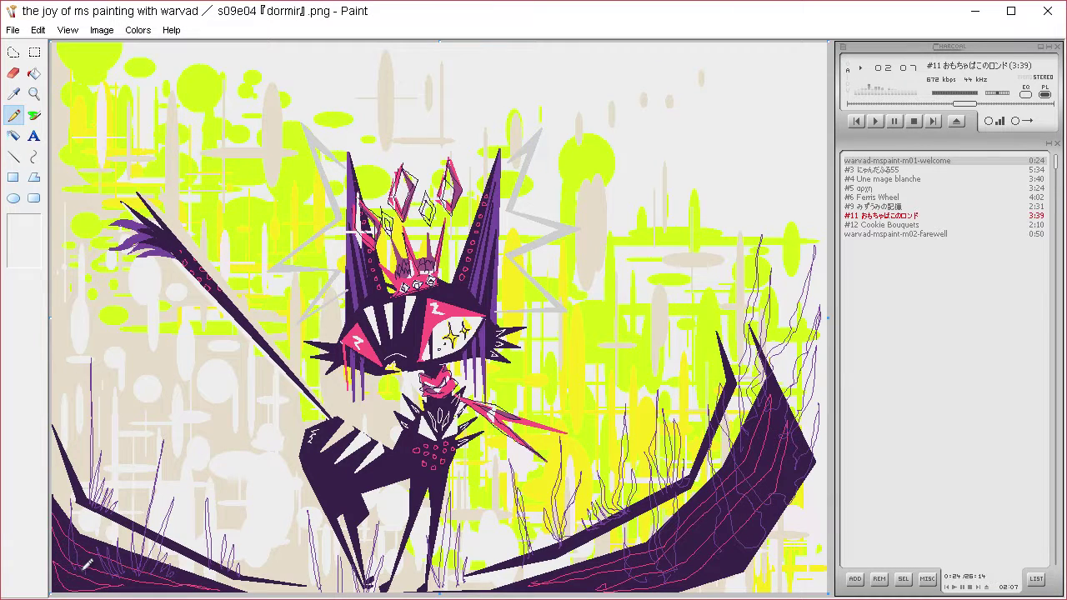
pyautogui.moveTo(251, 521)
pyautogui.mouseDown()
pyautogui.moveTo(242, 461)
pyautogui.moveTo(255, 535)
pyautogui.moveTo(261, 549)
pyautogui.moveTo(264, 495)
pyautogui.moveTo(285, 555)
pyautogui.mouseUp()
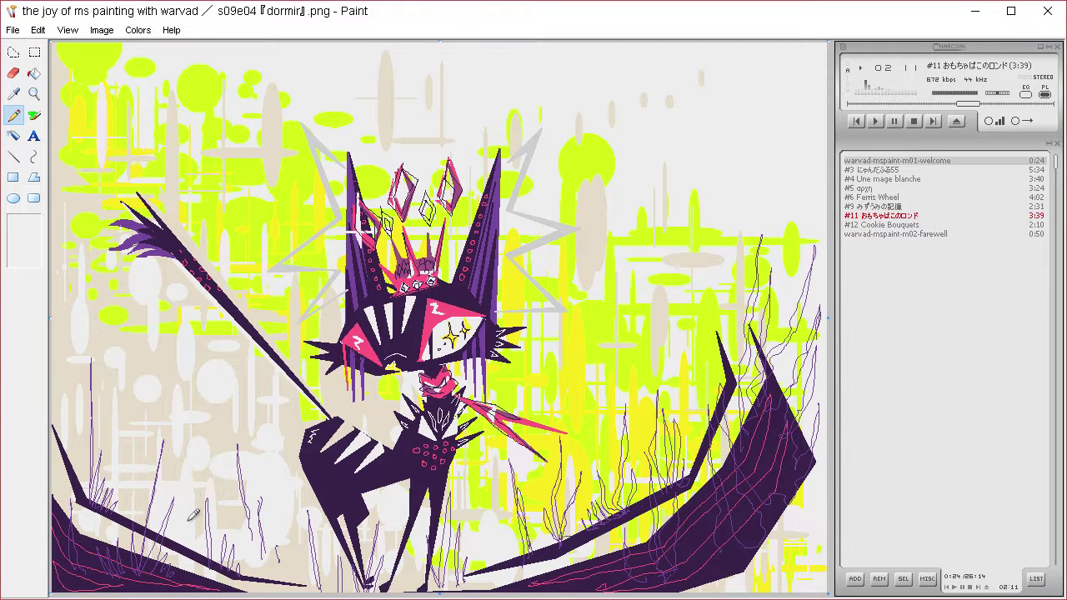
pyautogui.moveTo(128, 499); pyautogui.dragTo(131, 483)
pyautogui.moveTo(486, 536)
pyautogui.mouseDown()
pyautogui.moveTo(481, 510)
pyautogui.moveTo(498, 519)
pyautogui.mouseUp()
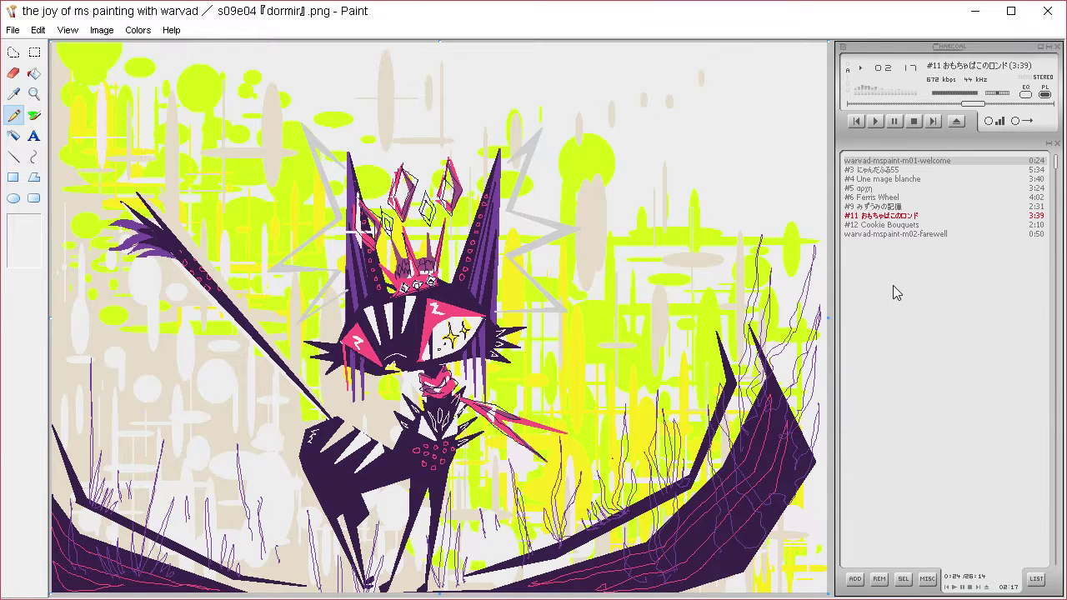
# Sample the eyelid's pink and pencil a large nested diamond containing smaller diamonds in the upper-right background, with two small ones below
pyautogui.click(14, 94)
pyautogui.click(452, 311)
pyautogui.moveTo(709, 53)
pyautogui.mouseDown()
pyautogui.moveTo(641, 115)
pyautogui.moveTo(717, 177)
pyautogui.moveTo(779, 111)
pyautogui.moveTo(714, 51)
pyautogui.moveTo(652, 116)
pyautogui.moveTo(710, 165)
pyautogui.moveTo(766, 116)
pyautogui.moveTo(710, 60)
pyautogui.moveTo(685, 84)
pyautogui.moveTo(700, 111)
pyautogui.moveTo(723, 90)
pyautogui.moveTo(706, 67)
pyautogui.mouseUp()
pyautogui.moveTo(707, 115)
pyautogui.mouseDown()
pyautogui.moveTo(712, 157)
pyautogui.moveTo(731, 131)
pyautogui.moveTo(710, 107)
pyautogui.moveTo(679, 110)
pyautogui.moveTo(679, 96)
pyautogui.moveTo(658, 125)
pyautogui.moveTo(677, 134)
pyautogui.moveTo(688, 104)
pyautogui.moveTo(727, 107)
pyautogui.moveTo(731, 95)
pyautogui.moveTo(735, 126)
pyautogui.moveTo(753, 118)
pyautogui.moveTo(747, 92)
pyautogui.mouseUp()
pyautogui.moveTo(683, 174)
pyautogui.mouseDown()
pyautogui.moveTo(674, 200)
pyautogui.moveTo(702, 200)
pyautogui.moveTo(709, 181)
pyautogui.moveTo(685, 180)
pyautogui.moveTo(681, 200)
pyautogui.moveTo(692, 204)
pyautogui.moveTo(702, 184)
pyautogui.moveTo(686, 181)
pyautogui.moveTo(704, 207)
pyautogui.moveTo(686, 189)
pyautogui.moveTo(692, 202)
pyautogui.moveTo(675, 198)
pyautogui.moveTo(703, 188)
pyautogui.moveTo(721, 211)
pyautogui.mouseUp()
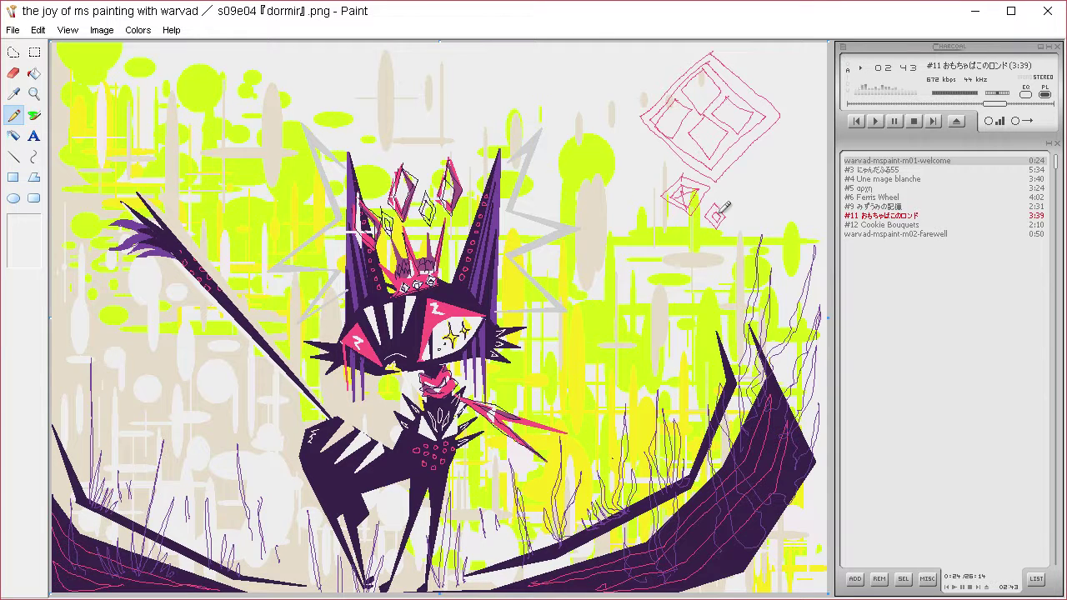
# Subdivide the small diamonds inside the large upper-right one and pencil a nested diamond left of the cat's ears with smaller ones below
pyautogui.moveTo(718, 115)
pyautogui.mouseDown()
pyautogui.moveTo(712, 140)
pyautogui.moveTo(703, 123)
pyautogui.moveTo(666, 114)
pyautogui.moveTo(681, 128)
pyautogui.moveTo(675, 116)
pyautogui.moveTo(698, 75)
pyautogui.moveTo(714, 94)
pyautogui.moveTo(700, 93)
pyautogui.moveTo(740, 110)
pyautogui.mouseUp()
pyautogui.moveTo(216, 197)
pyautogui.mouseDown()
pyautogui.moveTo(239, 225)
pyautogui.moveTo(263, 200)
pyautogui.moveTo(256, 186)
pyautogui.moveTo(237, 178)
pyautogui.moveTo(218, 202)
pyautogui.moveTo(239, 221)
pyautogui.moveTo(245, 190)
pyautogui.mouseUp()
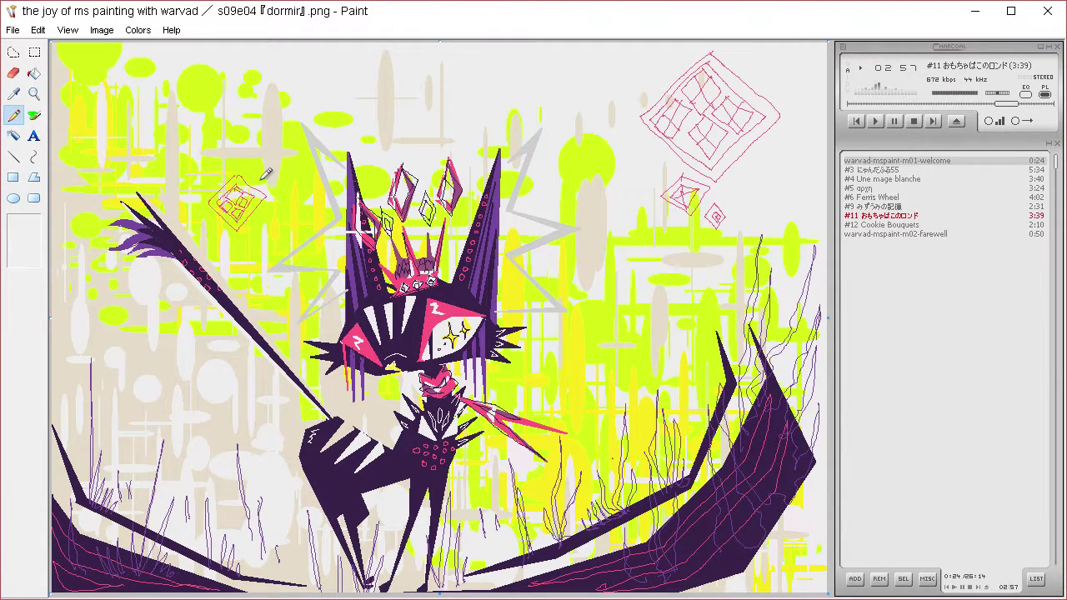
pyautogui.moveTo(259, 205); pyautogui.dragTo(259, 229)
# Sample the crown's pink and pencil diamonds at the upper edge, beside the right-hand stalks, above the left-hand grass and in the upper-left background
pyautogui.click(14, 93)
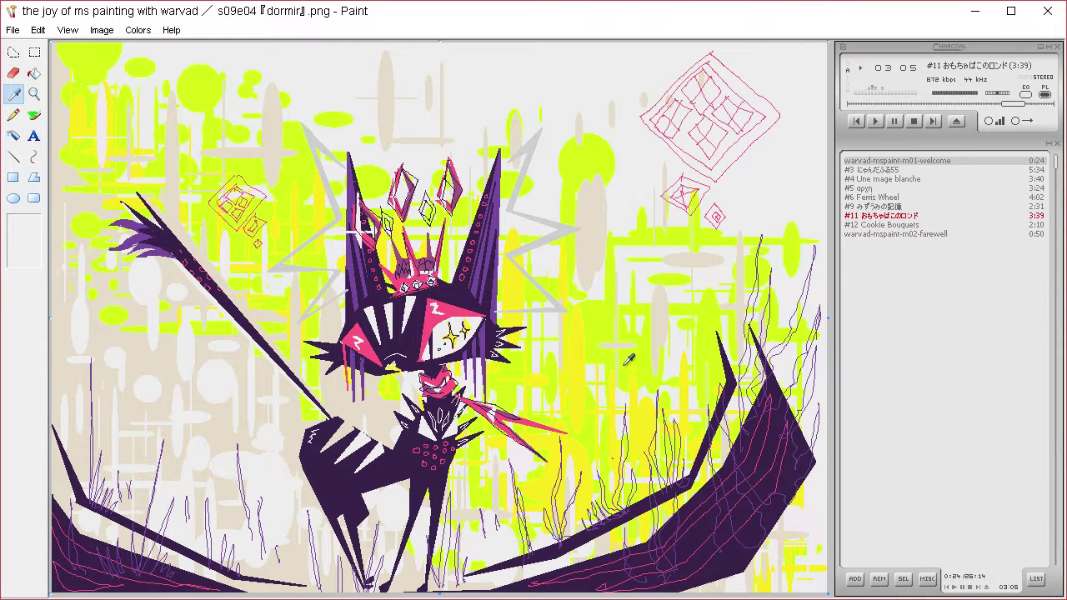
pyautogui.click(401, 282)
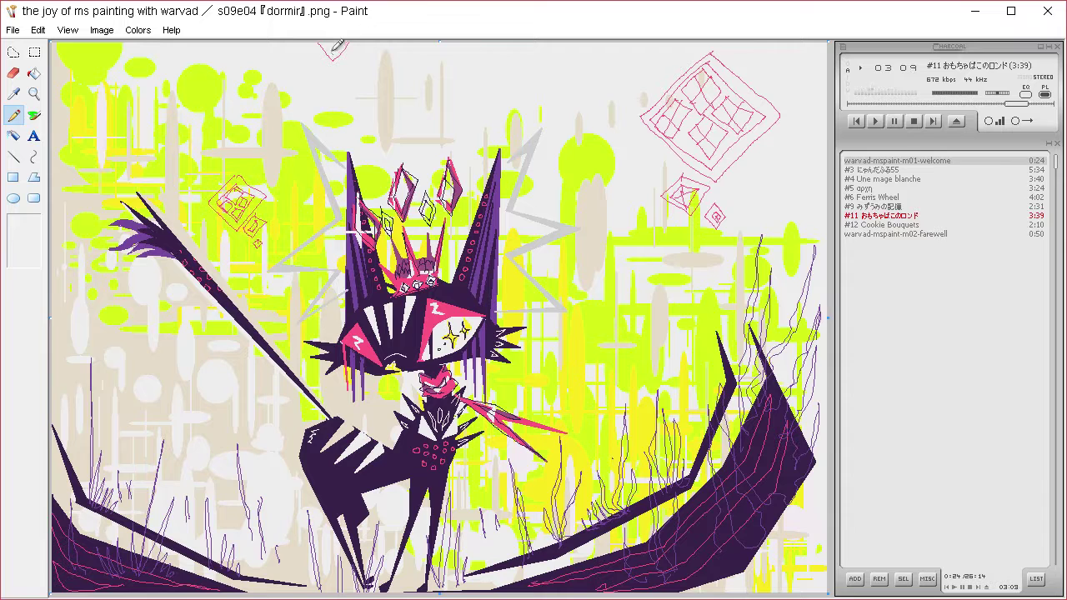
pyautogui.moveTo(677, 364)
pyautogui.mouseDown()
pyautogui.moveTo(667, 380)
pyautogui.moveTo(679, 372)
pyautogui.mouseUp()
pyautogui.moveTo(143, 392)
pyautogui.mouseDown()
pyautogui.moveTo(138, 442)
pyautogui.moveTo(171, 415)
pyautogui.moveTo(148, 393)
pyautogui.moveTo(125, 422)
pyautogui.moveTo(138, 433)
pyautogui.moveTo(163, 416)
pyautogui.moveTo(142, 398)
pyautogui.moveTo(151, 408)
pyautogui.moveTo(136, 427)
pyautogui.moveTo(138, 417)
pyautogui.moveTo(154, 432)
pyautogui.moveTo(162, 388)
pyautogui.mouseUp()
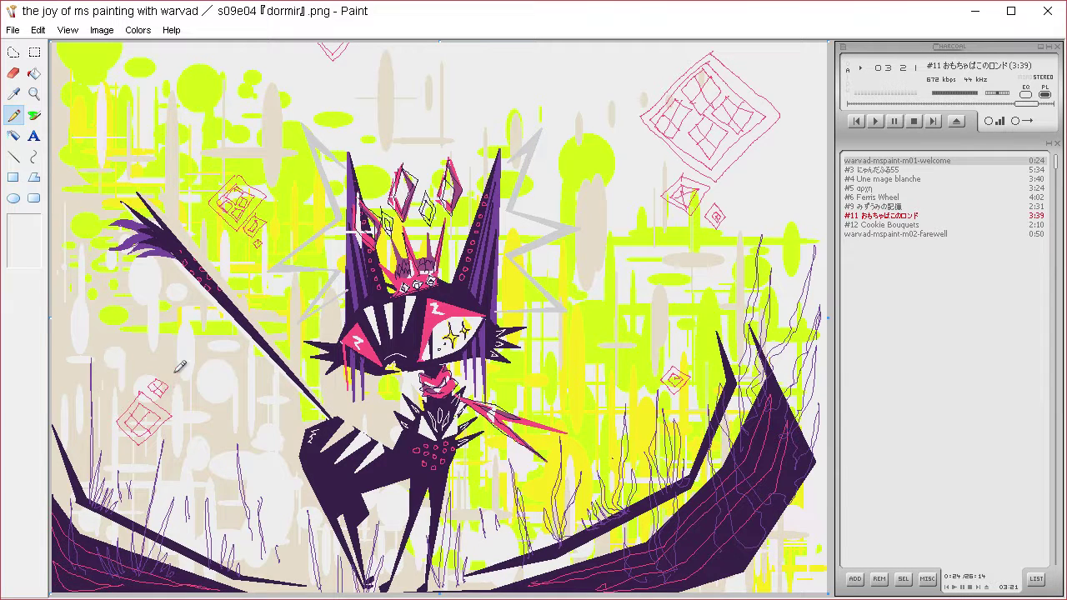
pyautogui.moveTo(102, 70)
pyautogui.mouseDown()
pyautogui.moveTo(105, 100)
pyautogui.moveTo(108, 68)
pyautogui.moveTo(100, 84)
pyautogui.moveTo(108, 99)
pyautogui.moveTo(117, 95)
pyautogui.mouseUp()
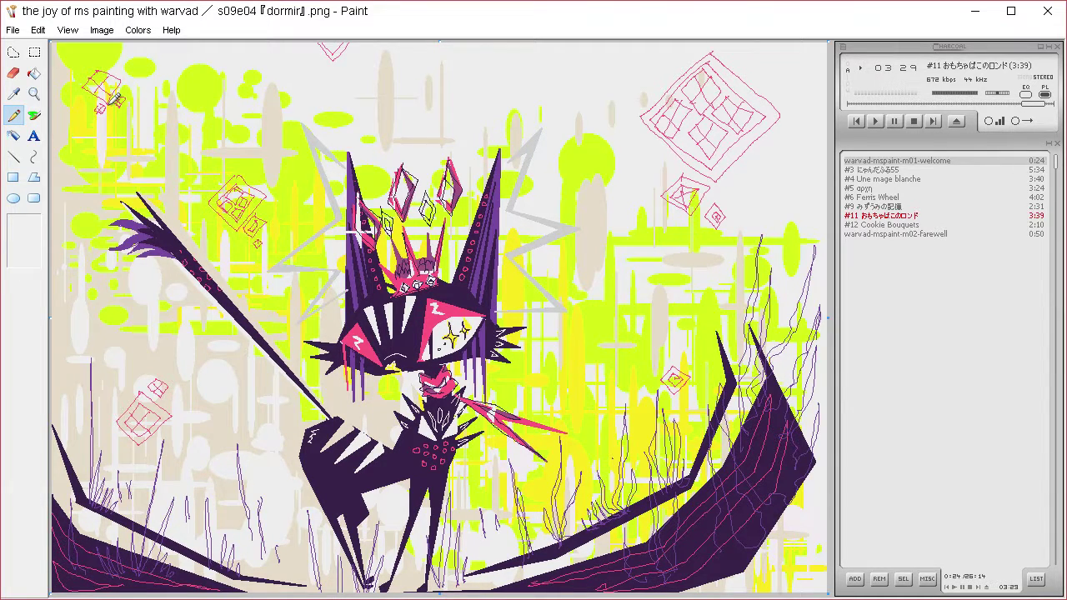
# Cut free-form pieces out of the upper-right diamonds and move them over the left-hand dark shape
pyautogui.click(13, 93)
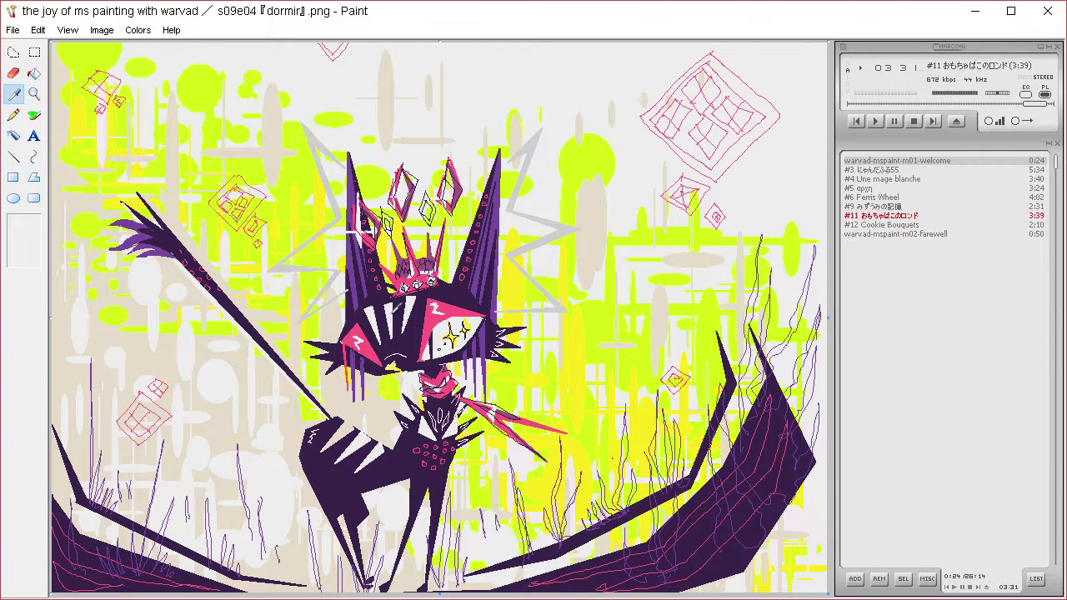
pyautogui.click(393, 287)
pyautogui.click(13, 52)
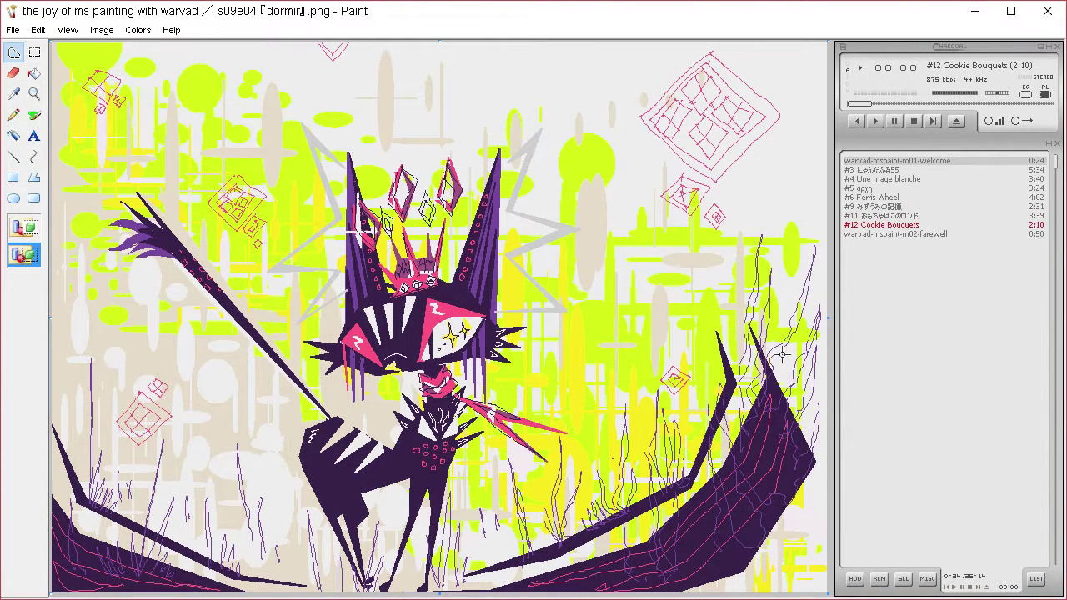
pyautogui.moveTo(672, 344)
pyautogui.mouseDown()
pyautogui.moveTo(642, 202)
pyautogui.moveTo(678, 250)
pyautogui.moveTo(665, 199)
pyautogui.moveTo(593, 121)
pyautogui.moveTo(489, 76)
pyautogui.moveTo(547, 94)
pyautogui.moveTo(541, 84)
pyautogui.moveTo(424, 55)
pyautogui.moveTo(229, 135)
pyautogui.moveTo(333, 57)
pyautogui.moveTo(487, 35)
pyautogui.moveTo(635, 71)
pyautogui.moveTo(677, 101)
pyautogui.moveTo(578, 76)
pyautogui.moveTo(653, 115)
pyautogui.moveTo(742, 243)
pyautogui.moveTo(690, 199)
pyautogui.moveTo(702, 282)
pyautogui.moveTo(670, 361)
pyautogui.moveTo(618, 410)
pyautogui.moveTo(672, 344)
pyautogui.mouseUp()
pyautogui.moveTo(672, 177)
pyautogui.mouseDown()
pyautogui.moveTo(824, 412)
pyautogui.moveTo(708, 324)
pyautogui.moveTo(649, 209)
pyautogui.moveTo(664, 206)
pyautogui.moveTo(675, 237)
pyautogui.moveTo(159, 548)
pyautogui.moveTo(125, 534)
pyautogui.moveTo(104, 550)
pyautogui.moveTo(136, 541)
pyautogui.mouseUp()
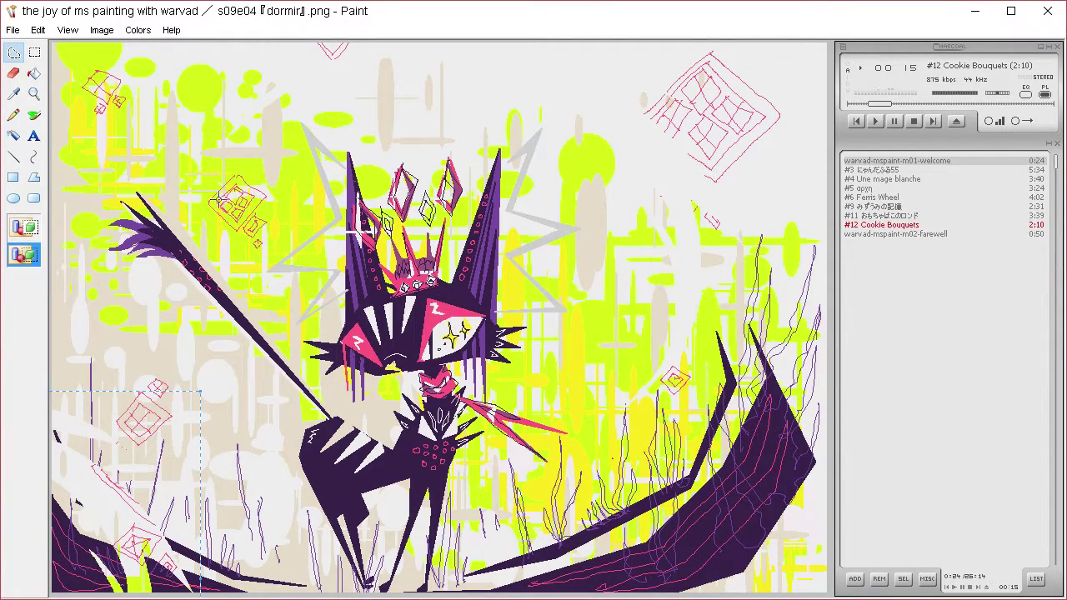
# Cut and shift curved free-form pieces in the background left of the cat and across the right-hand dark shape
pyautogui.moveTo(267, 293)
pyautogui.mouseDown()
pyautogui.moveTo(301, 159)
pyautogui.moveTo(271, 182)
pyautogui.moveTo(393, 96)
pyautogui.moveTo(471, 106)
pyautogui.moveTo(420, 67)
pyautogui.moveTo(534, 107)
pyautogui.moveTo(618, 252)
pyautogui.moveTo(636, 214)
pyautogui.moveTo(592, 361)
pyautogui.moveTo(657, 272)
pyautogui.moveTo(634, 155)
pyautogui.moveTo(621, 187)
pyautogui.moveTo(505, 74)
pyautogui.moveTo(365, 50)
pyautogui.moveTo(405, 85)
pyautogui.moveTo(317, 100)
pyautogui.moveTo(203, 230)
pyautogui.moveTo(258, 204)
pyautogui.moveTo(250, 305)
pyautogui.mouseUp()
pyautogui.moveTo(645, 329); pyautogui.dragTo(832, 510)
pyautogui.moveTo(722, 474); pyautogui.dragTo(748, 508)
# Break up the large upper-right diamond by moving free-form pieces of it toward the corner and its lower edge
pyautogui.moveTo(742, 46)
pyautogui.mouseDown()
pyautogui.moveTo(641, 136)
pyautogui.moveTo(805, 92)
pyautogui.moveTo(738, 73)
pyautogui.mouseUp()
pyautogui.moveTo(733, 134)
pyautogui.mouseDown()
pyautogui.moveTo(683, 176)
pyautogui.moveTo(785, 190)
pyautogui.moveTo(830, 87)
pyautogui.mouseUp()
pyautogui.moveTo(760, 45)
pyautogui.mouseDown()
pyautogui.moveTo(823, 98)
pyautogui.moveTo(735, 157)
pyautogui.mouseUp()
pyautogui.moveTo(785, 108)
pyautogui.mouseDown()
pyautogui.moveTo(698, 185)
pyautogui.moveTo(729, 163)
pyautogui.mouseUp()
# Cut curved pieces from the green background right of the cat and move one to the lower-left area
pyautogui.click(599, 346)
pyautogui.moveTo(582, 269)
pyautogui.mouseDown()
pyautogui.moveTo(584, 328)
pyautogui.moveTo(547, 392)
pyautogui.moveTo(577, 373)
pyautogui.moveTo(558, 409)
pyautogui.moveTo(613, 322)
pyautogui.moveTo(587, 246)
pyautogui.moveTo(598, 292)
pyautogui.moveTo(555, 253)
pyautogui.moveTo(581, 285)
pyautogui.mouseUp()
pyautogui.moveTo(611, 309)
pyautogui.mouseDown()
pyautogui.moveTo(655, 360)
pyautogui.moveTo(645, 483)
pyautogui.moveTo(333, 503)
pyautogui.moveTo(289, 467)
pyautogui.moveTo(250, 484)
pyautogui.moveTo(225, 533)
pyautogui.mouseUp()
# Cut and displace free-form pieces of the left background and the upper-left diamonds
pyautogui.moveTo(121, 347)
pyautogui.mouseDown()
pyautogui.moveTo(90, 282)
pyautogui.moveTo(116, 377)
pyautogui.moveTo(85, 369)
pyautogui.moveTo(132, 389)
pyautogui.moveTo(161, 385)
pyautogui.moveTo(118, 371)
pyautogui.moveTo(134, 370)
pyautogui.moveTo(91, 288)
pyautogui.mouseUp()
pyautogui.moveTo(117, 354)
pyautogui.mouseDown()
pyautogui.moveTo(226, 375)
pyautogui.moveTo(273, 474)
pyautogui.moveTo(239, 442)
pyautogui.mouseUp()
pyautogui.moveTo(92, 302)
pyautogui.mouseDown()
pyautogui.moveTo(117, 351)
pyautogui.moveTo(103, 303)
pyautogui.mouseUp()
pyautogui.moveTo(111, 312)
pyautogui.mouseDown()
pyautogui.moveTo(140, 394)
pyautogui.moveTo(150, 362)
pyautogui.mouseUp()
pyautogui.moveTo(110, 61)
pyautogui.mouseDown()
pyautogui.moveTo(109, 111)
pyautogui.moveTo(146, 85)
pyautogui.moveTo(143, 48)
pyautogui.moveTo(140, 78)
pyautogui.mouseUp()
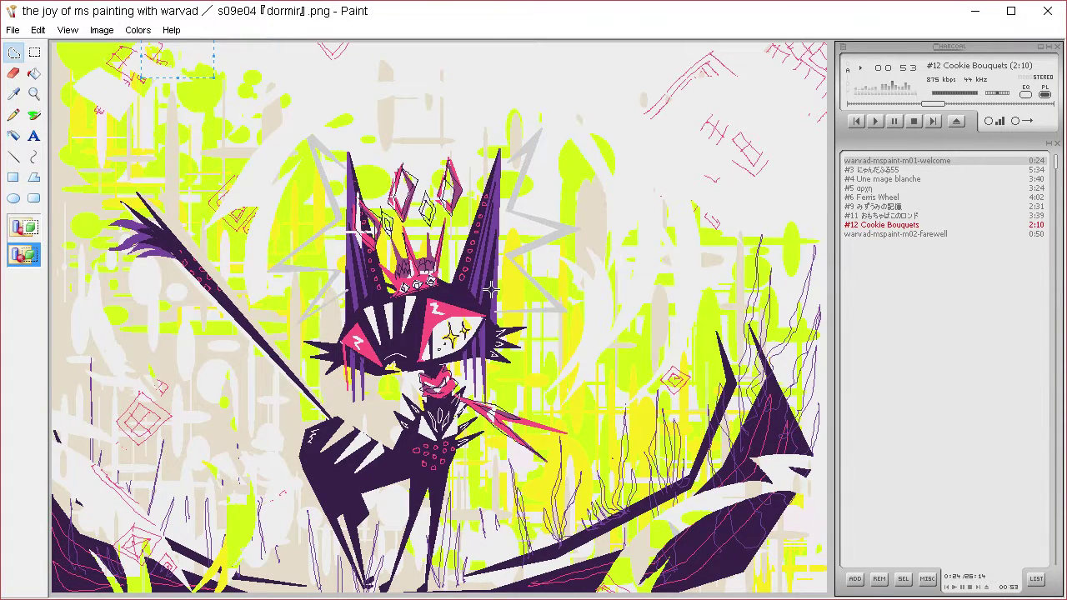
# Try inverting the colours of the whole picture
pyautogui.hotkey('ctrl', 'a')
pyautogui.hotkey('ctrl', 'shift', 'i')
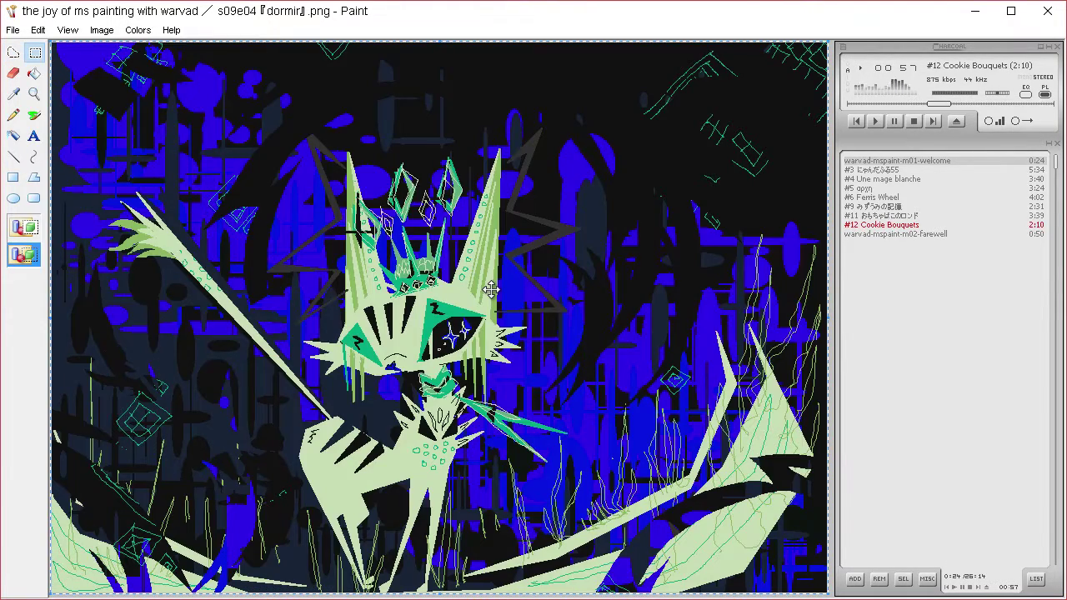
pyautogui.hotkey('ctrl', 'shift', 'i')
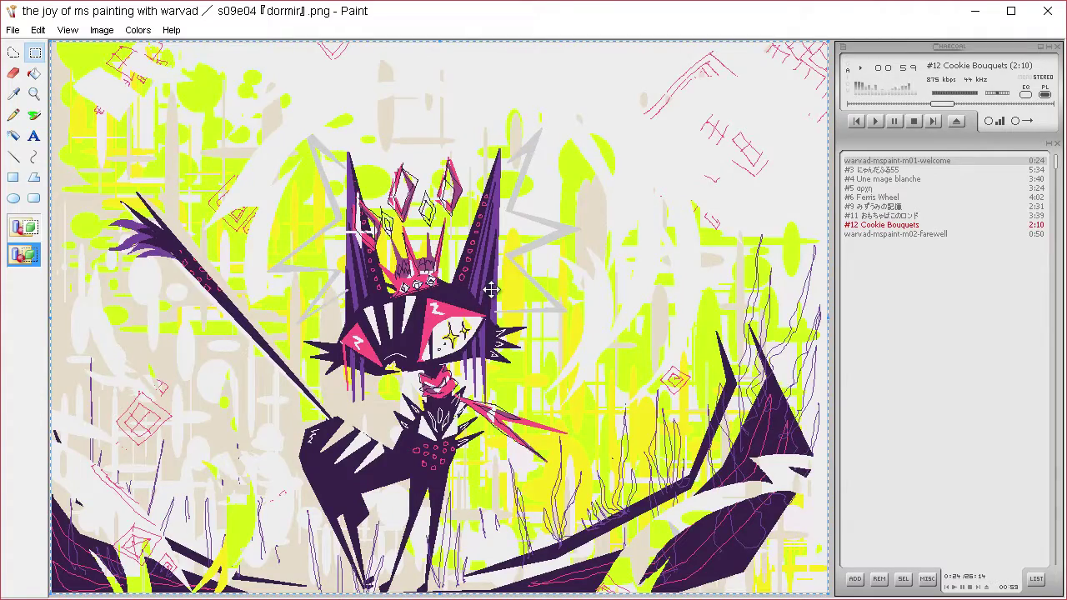
# Sample the tail's dark and lighter purples and pencil curved fur tufts around the spikes on both cheeks
pyautogui.click(13, 94)
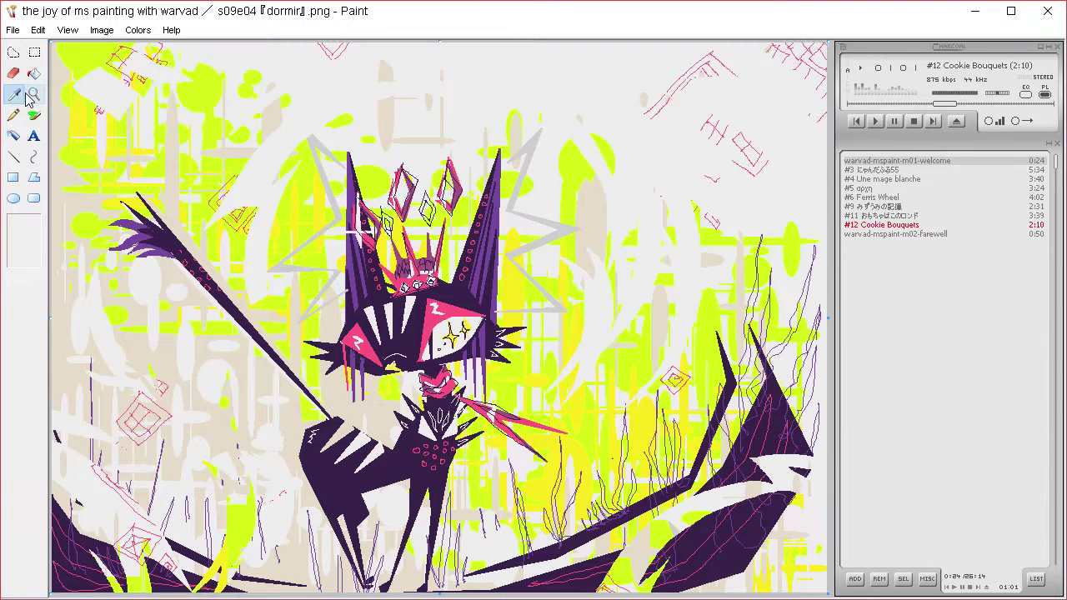
pyautogui.click(170, 242)
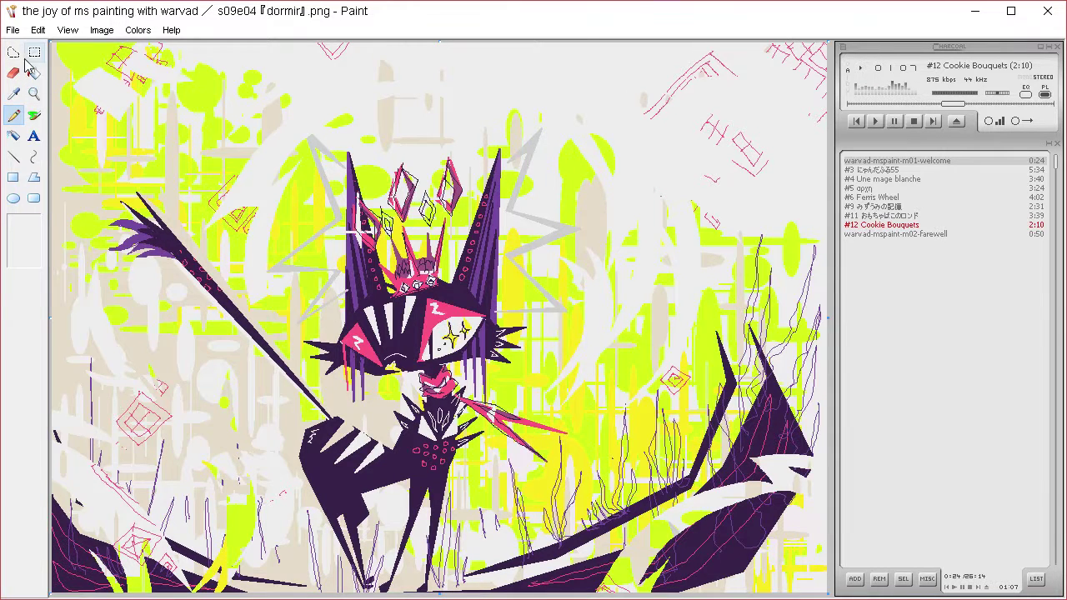
pyautogui.click(14, 93)
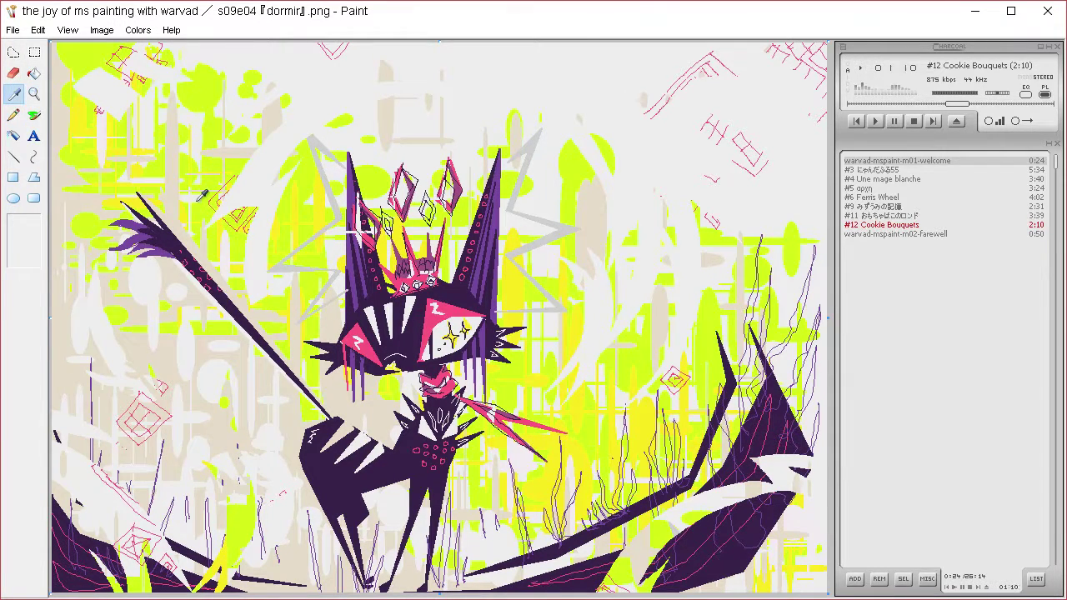
pyautogui.click(131, 219)
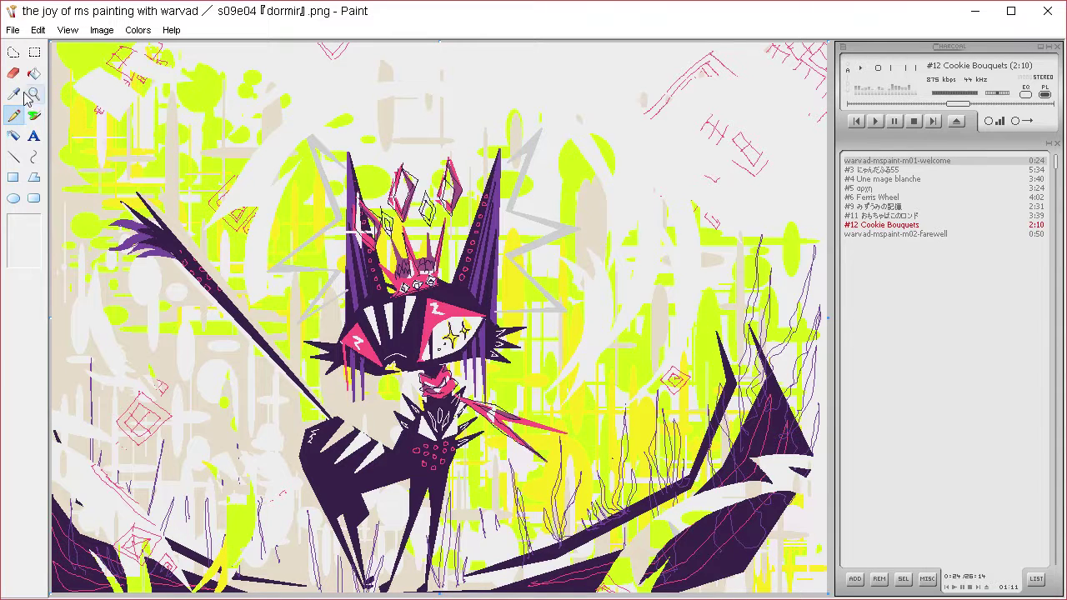
pyautogui.moveTo(510, 320)
pyautogui.mouseDown()
pyautogui.moveTo(519, 305)
pyautogui.moveTo(540, 318)
pyautogui.moveTo(535, 337)
pyautogui.mouseUp()
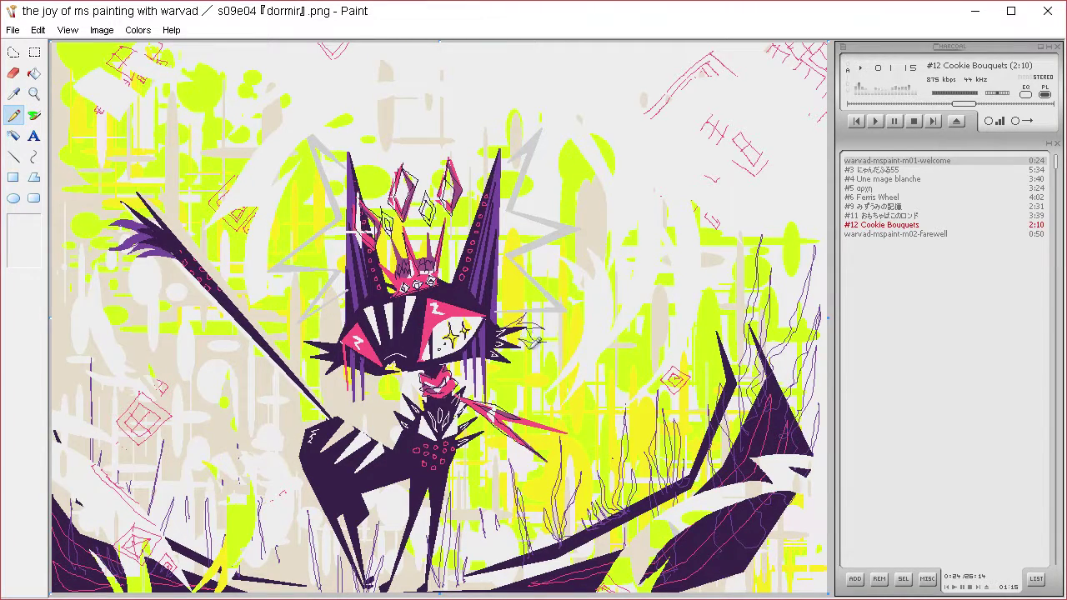
pyautogui.moveTo(311, 322)
pyautogui.mouseDown()
pyautogui.moveTo(331, 340)
pyautogui.moveTo(297, 355)
pyautogui.mouseUp()
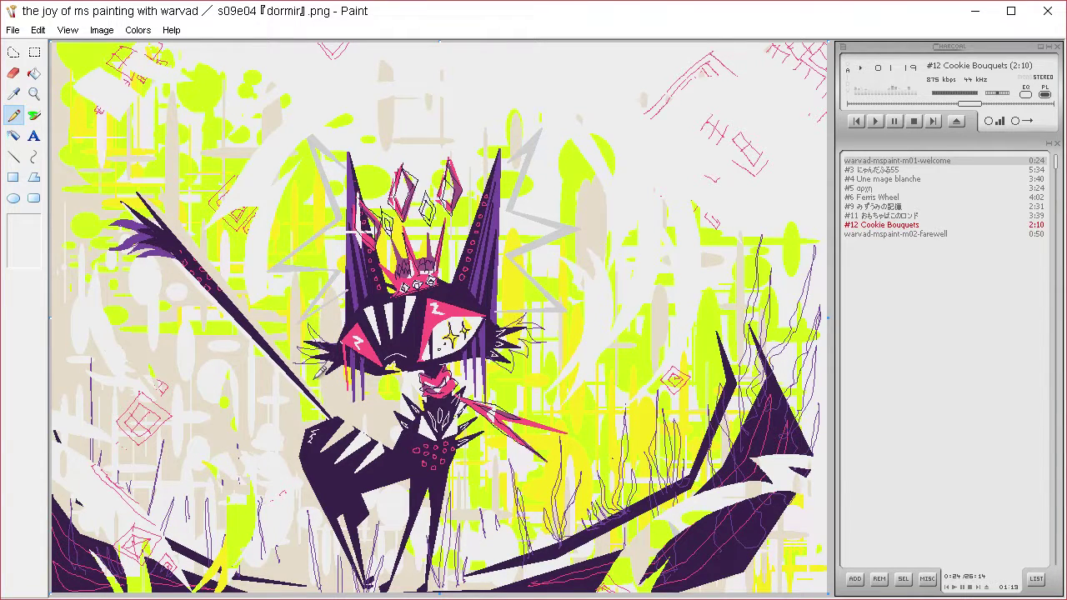
# Fill sections of the new cheek tufts with the lighter purple
pyautogui.click(34, 73)
pyautogui.click(512, 350)
pyautogui.hotkey('ctrl', 'z')
pyautogui.click(513, 339)
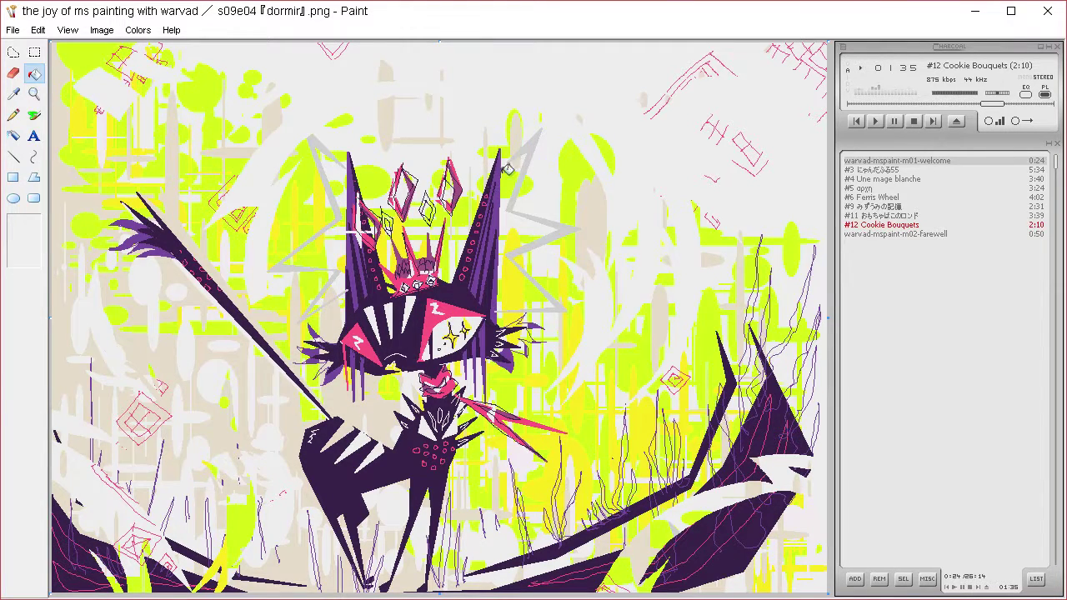
# Sample the dark purple of the cat's chest and copy the whole picture
pyautogui.click(14, 93)
pyautogui.click(409, 434)
pyautogui.hotkey('ctrl', 'a')
# Sample the body's dark purple and mix a lighter shade from it by raising its luminosity
pyautogui.click(13, 94)
pyautogui.click(337, 470)
pyautogui.click(138, 30)
pyautogui.click(148, 50)
pyautogui.click(567, 400)
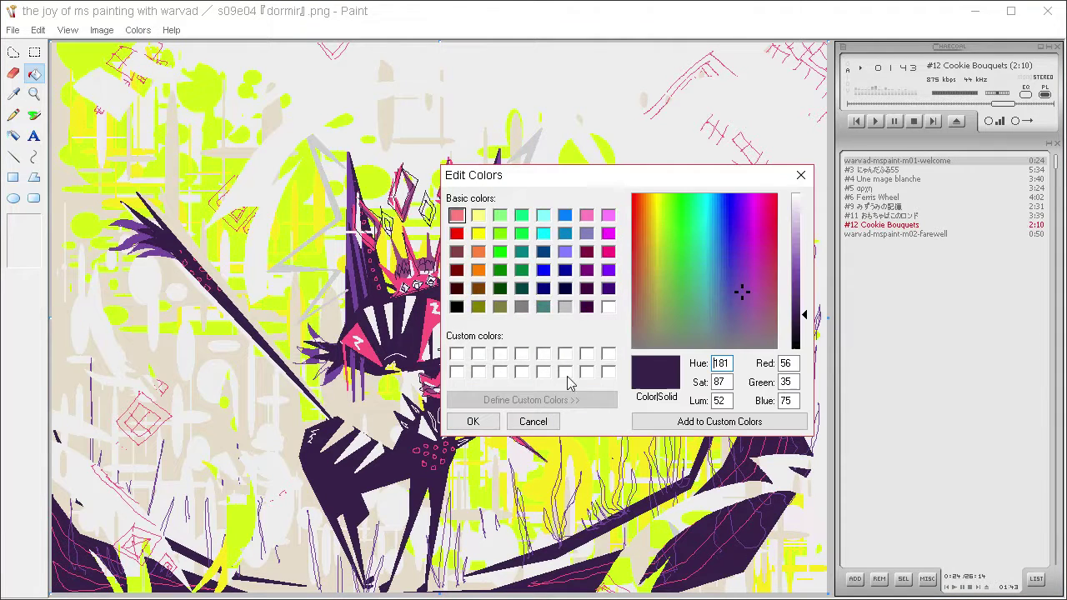
pyautogui.moveTo(809, 317); pyautogui.dragTo(809, 294)
pyautogui.click(473, 422)
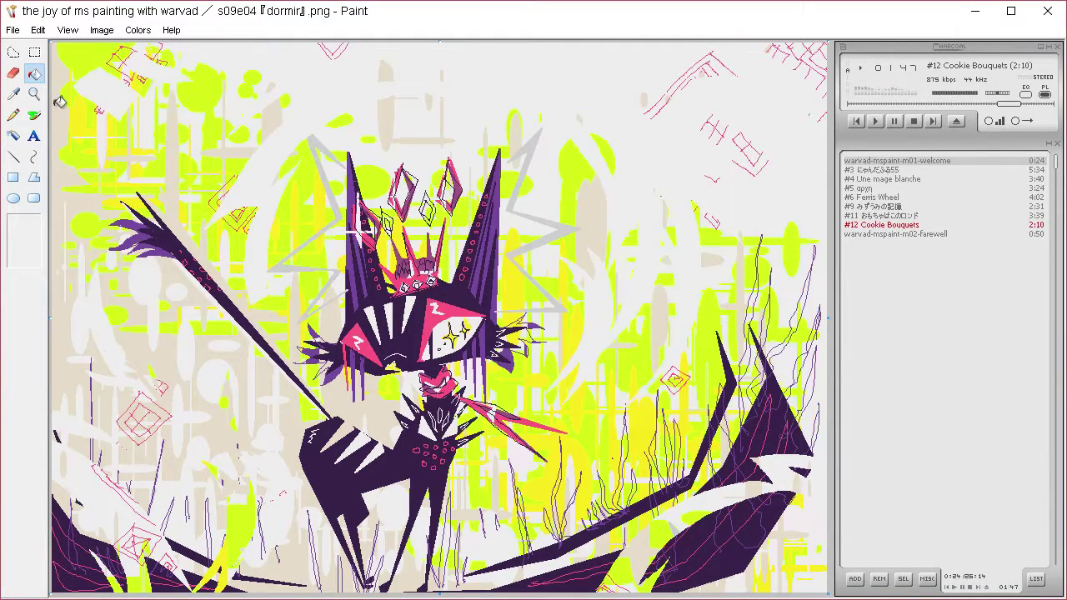
# Draw a thin filled polygon along the tail in the lighter purple
pyautogui.click(34, 176)
pyautogui.moveTo(117, 205); pyautogui.dragTo(338, 425)
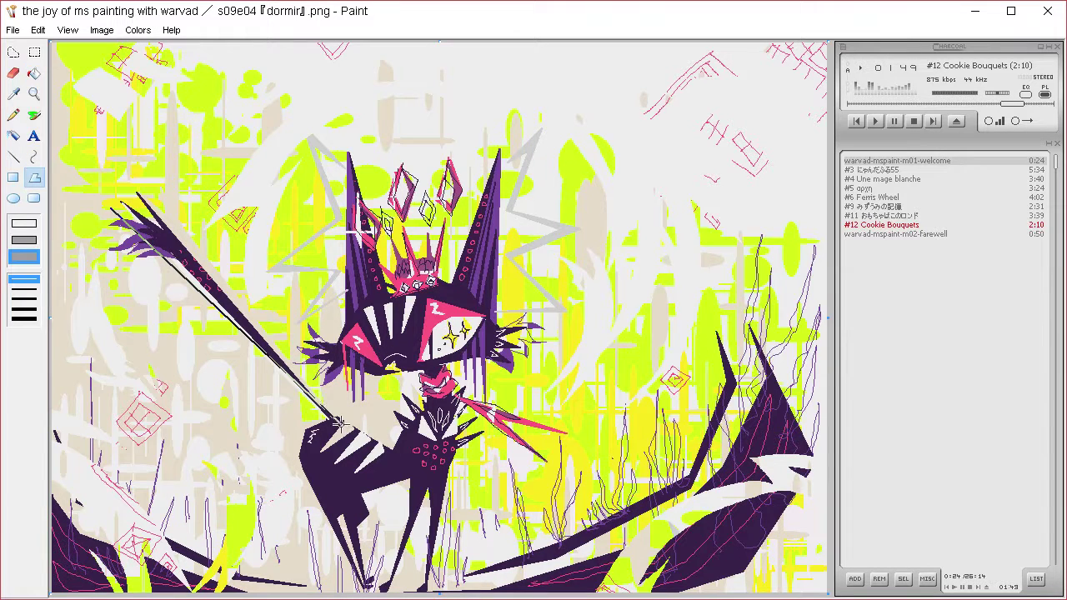
pyautogui.doubleClick(127, 205)
pyautogui.moveTo(119, 200); pyautogui.dragTo(148, 170)
pyautogui.click(271, 284)
pyautogui.click(297, 301)
pyautogui.moveTo(304, 300); pyautogui.dragTo(305, 321)
pyautogui.doubleClick(305, 321)
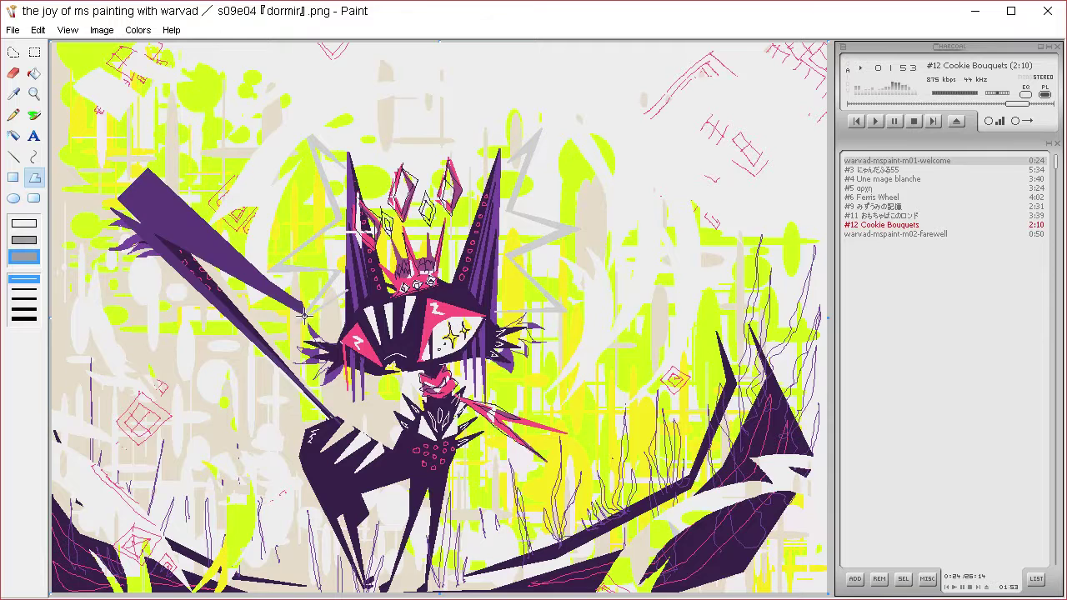
pyautogui.hotkey('ctrl', 'z')
# Cover the tail from its tip to its base with a long filled polygon in the lighter purple
pyautogui.moveTo(340, 416); pyautogui.dragTo(127, 167)
pyautogui.click(157, 232)
pyautogui.doubleClick(331, 415)
# Draw a filled lighter purple polygon over the cat's back and hindquarters
pyautogui.moveTo(389, 460); pyautogui.dragTo(327, 457)
pyautogui.click(349, 511)
pyautogui.click(310, 518)
pyautogui.click(272, 443)
pyautogui.click(307, 406)
pyautogui.doubleClick(388, 432)
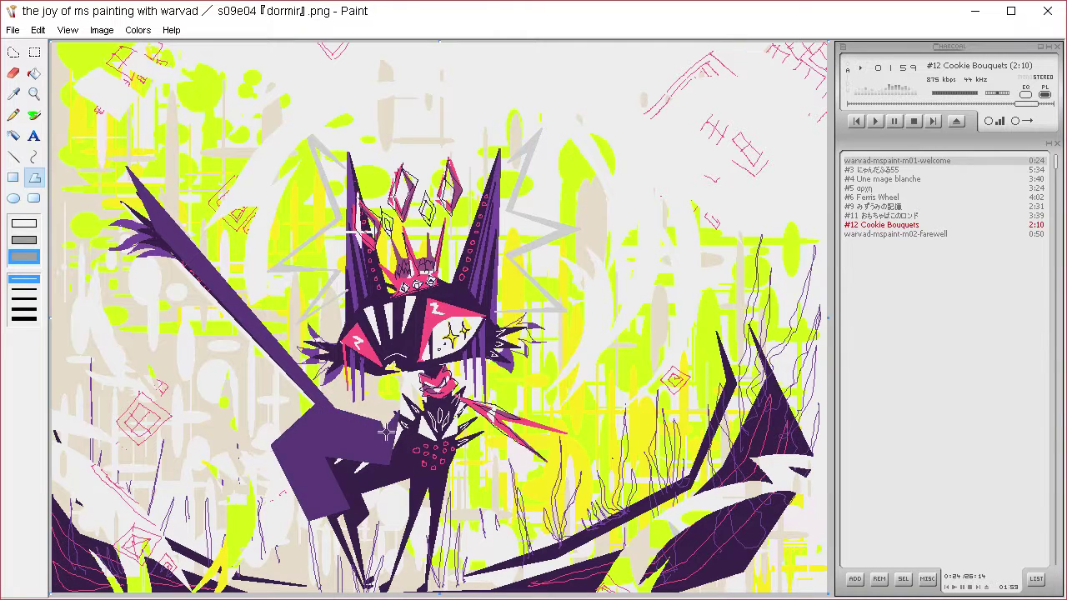
# Cover the forehead and right-hand ear with a lighter purple polygon, and paste the copied picture on top with its dark purple transparent
pyautogui.moveTo(340, 384); pyautogui.dragTo(382, 323)
pyautogui.click(514, 323)
pyautogui.click(525, 299)
pyautogui.click(495, 133)
pyautogui.click(427, 276)
pyautogui.click(345, 291)
pyautogui.doubleClick(338, 342)
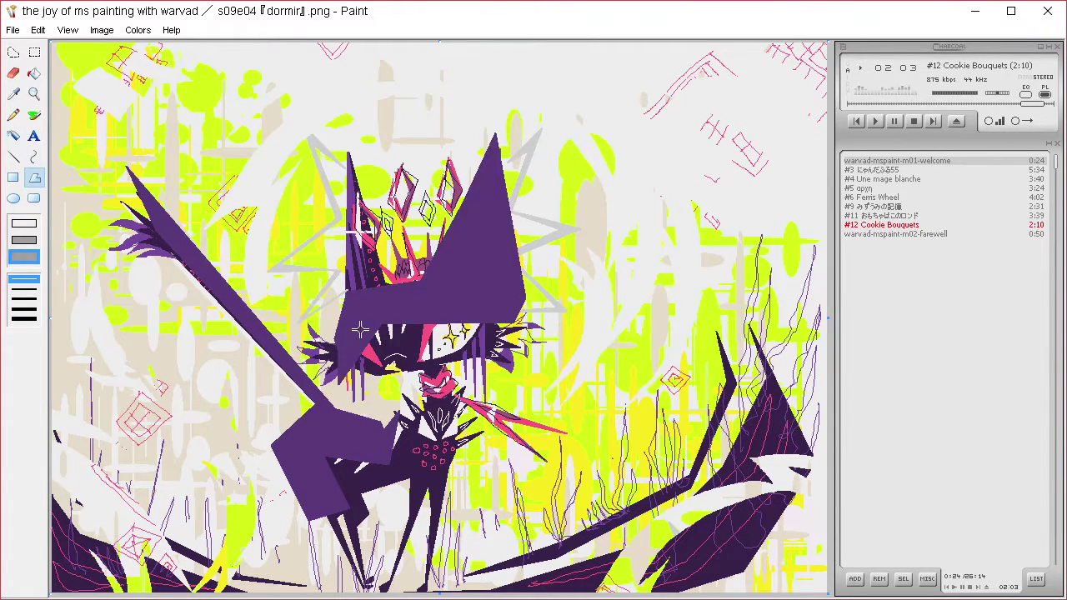
pyautogui.hotkey('ctrl', 'v')
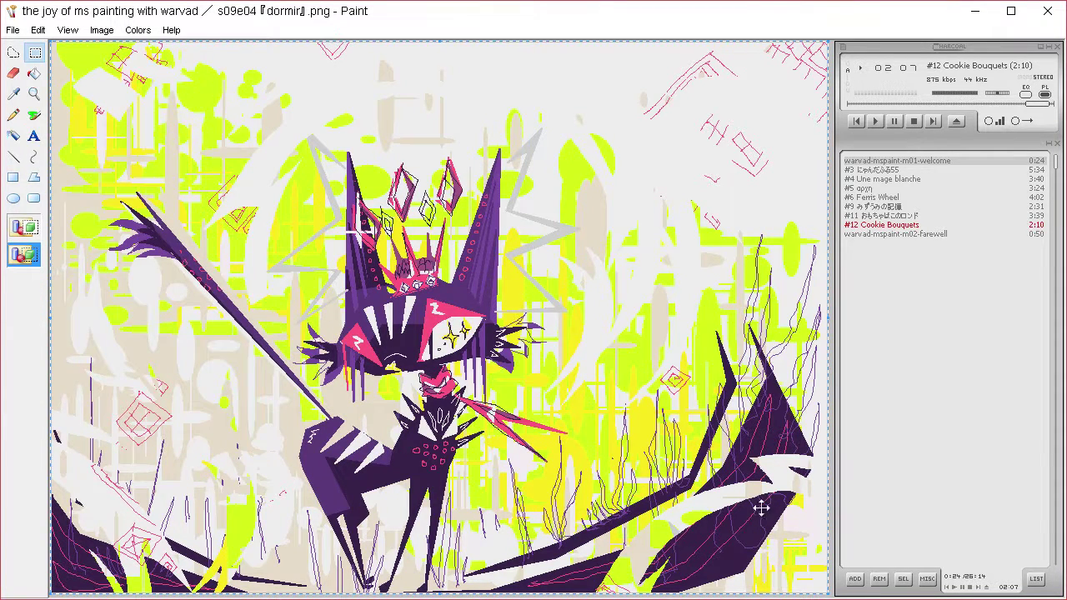
# Mix a slightly lighter shade of the head's dark purple and refill the highlight areas on the forehead and back with it
pyautogui.click(15, 93)
pyautogui.click(413, 333)
pyautogui.click(138, 30)
pyautogui.click(155, 47)
pyautogui.click(531, 400)
pyautogui.moveTo(807, 317); pyautogui.dragTo(804, 303)
pyautogui.click(473, 422)
pyautogui.click(34, 73)
pyautogui.click(429, 297)
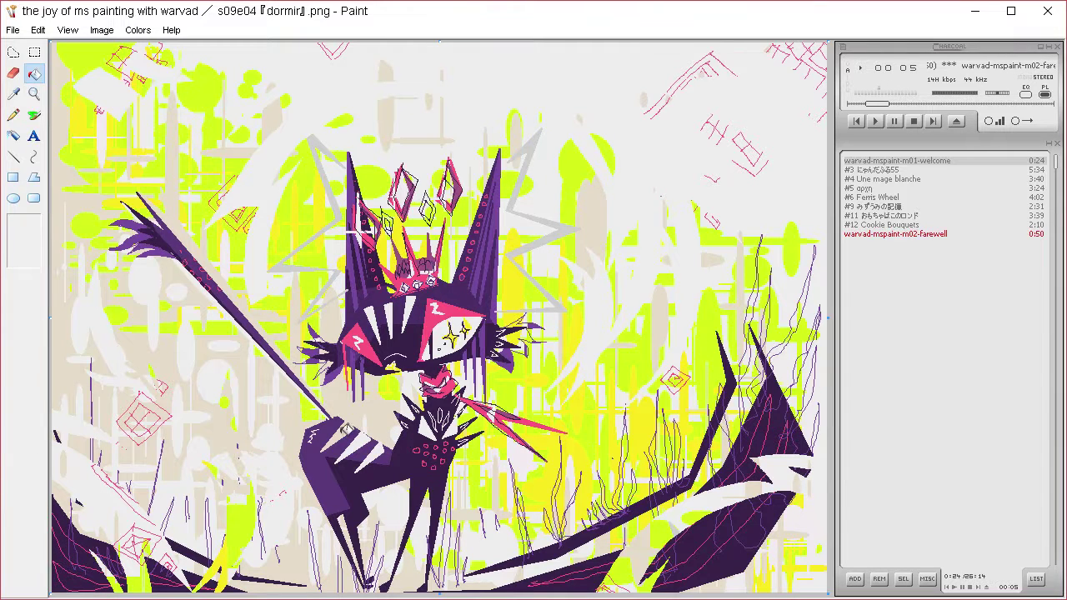
pyautogui.click(360, 431)
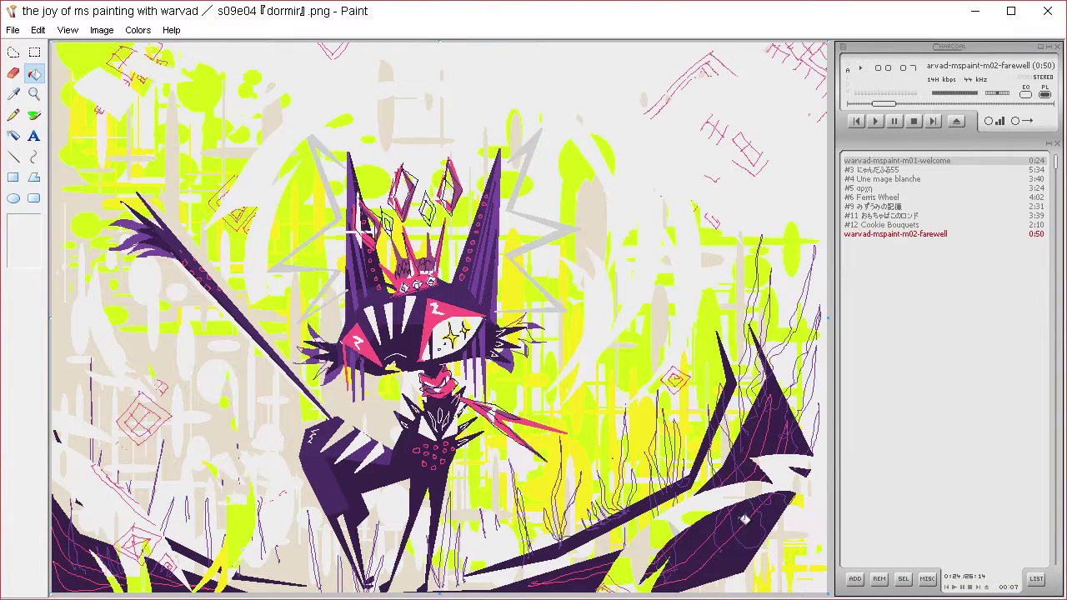
pyautogui.click(14, 115)
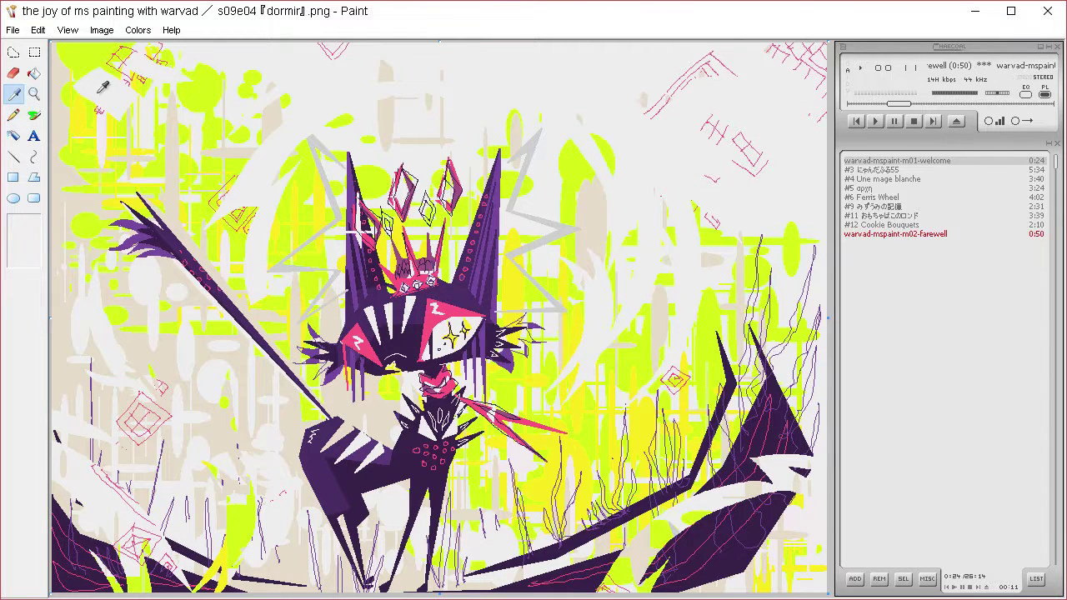